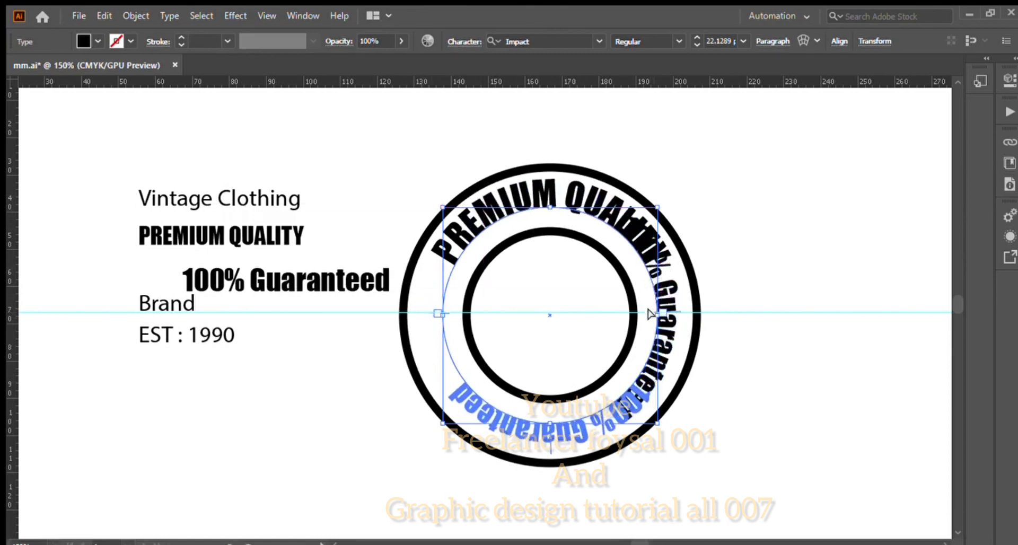
Flip the lower "100% Guaranteed" path text so it reads upright, and centre its letters on the circular path.
{"action": "left_click", "coordinate": [745, 416]}
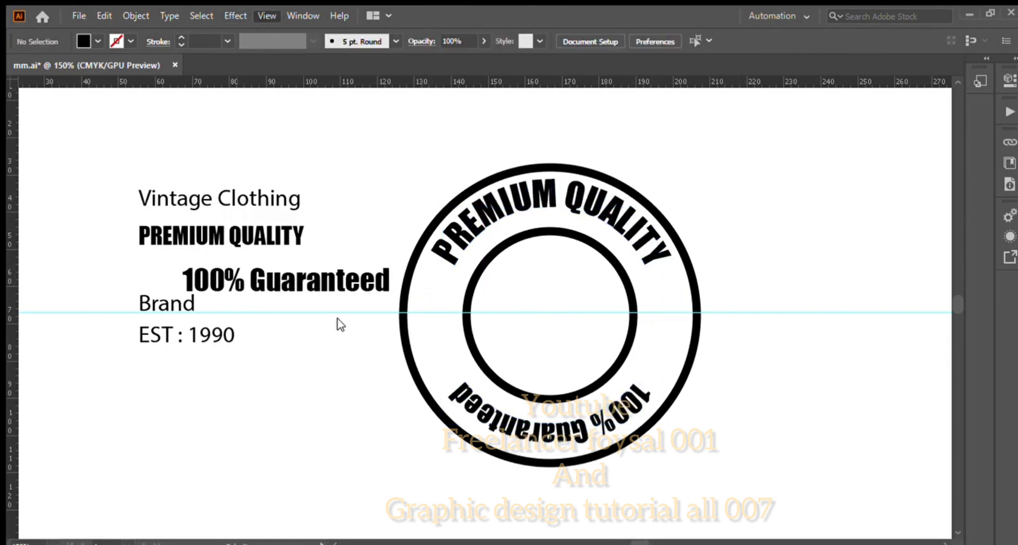
{"action": "left_click", "coordinate": [525, 423]}
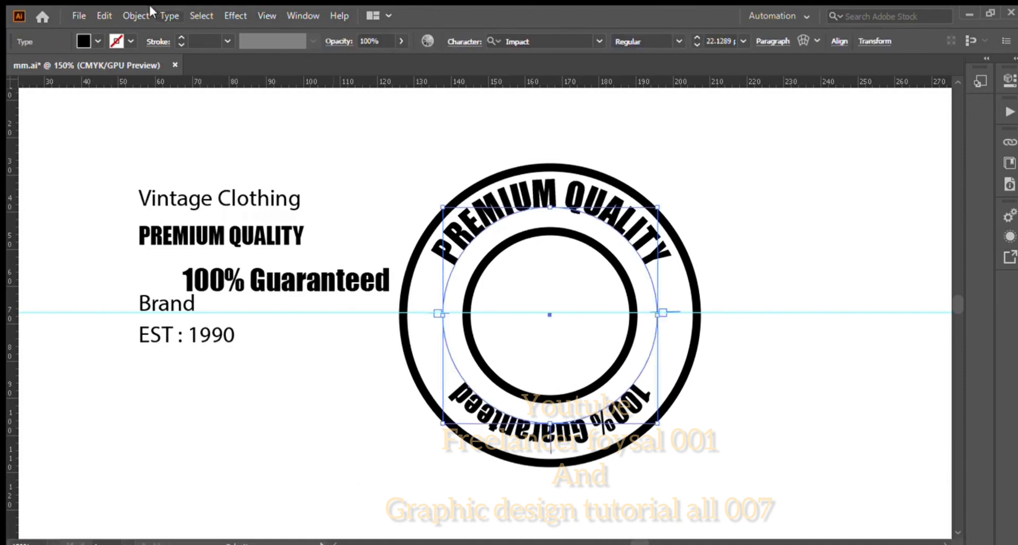
{"action": "left_click", "coordinate": [169, 16]}
{"action": "left_click", "coordinate": [452, 232]}
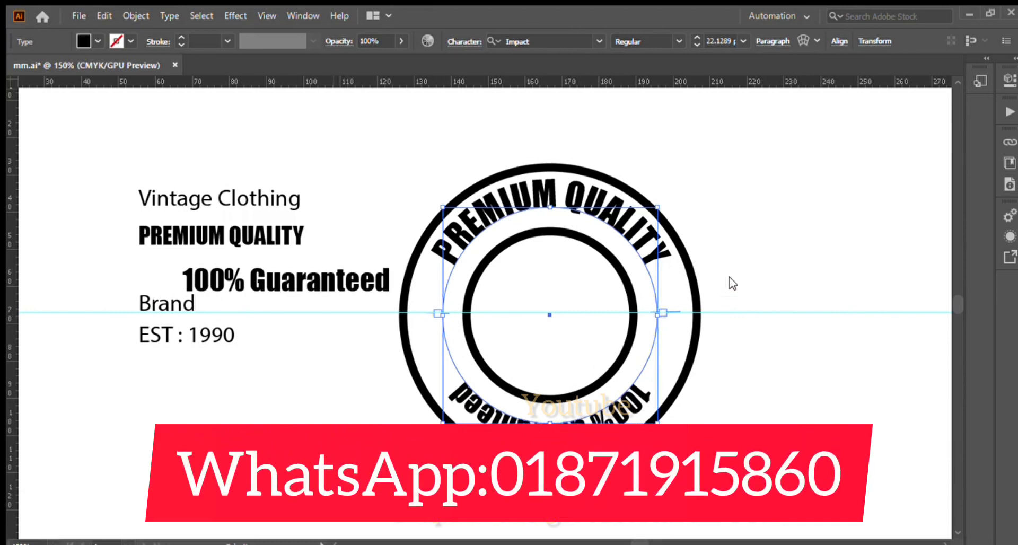
{"action": "left_click", "coordinate": [684, 328]}
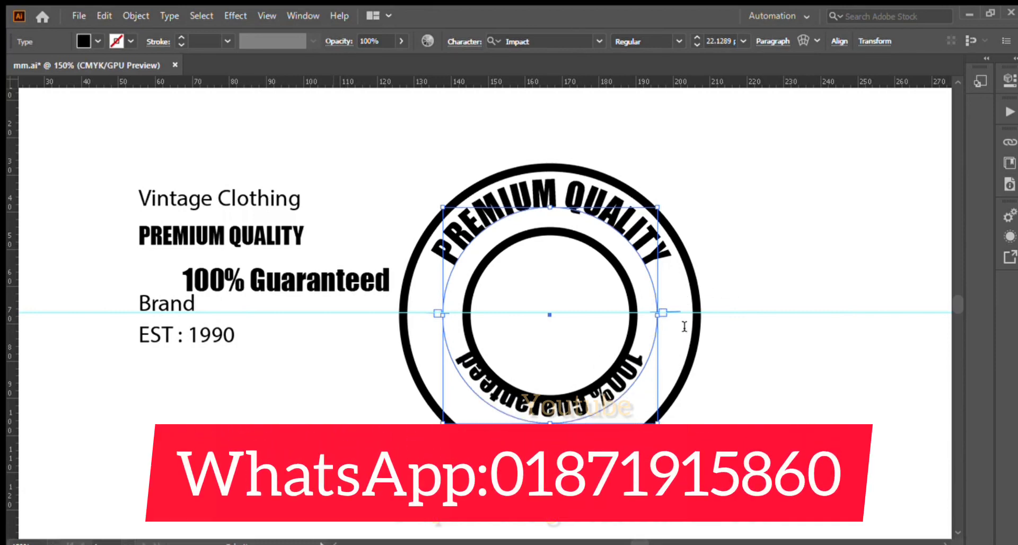
{"action": "left_click", "coordinate": [751, 363]}
{"action": "left_click", "coordinate": [166, 15]}
{"action": "left_click", "coordinate": [452, 232]}
{"action": "left_click", "coordinate": [733, 278]}
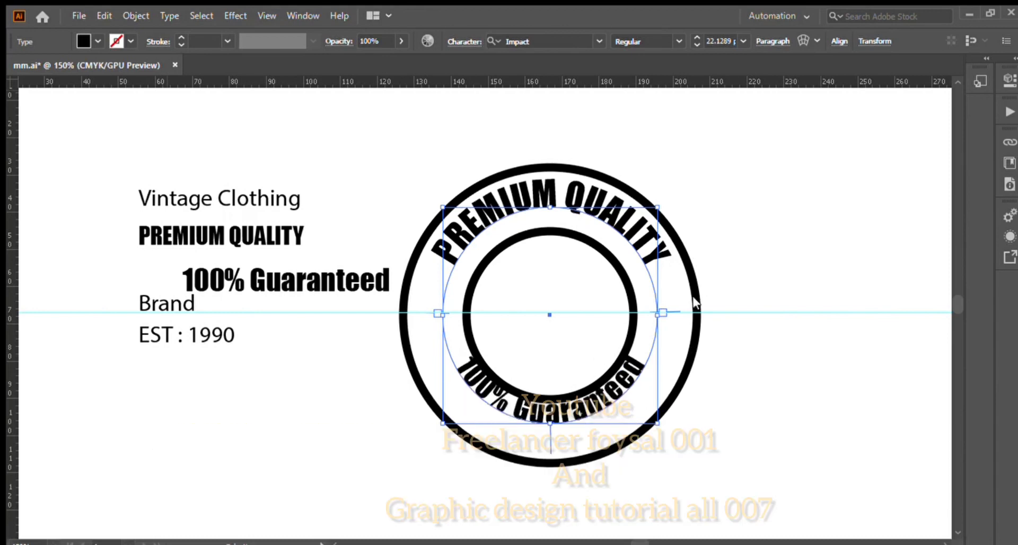
{"action": "left_click", "coordinate": [692, 298]}
{"action": "left_click", "coordinate": [678, 350]}
{"action": "left_click", "coordinate": [706, 427]}
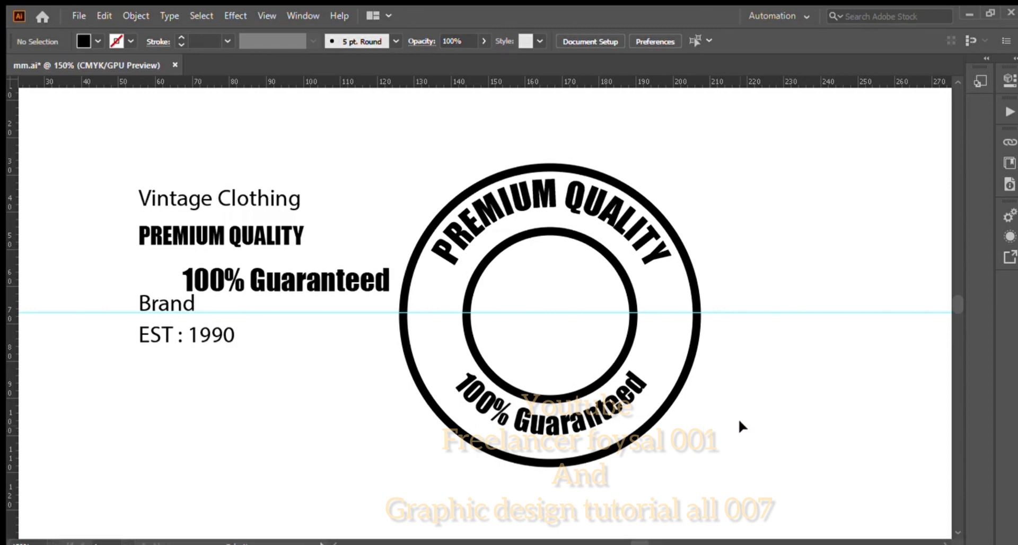
Try wider letter spacing on the curved "100% Guaranteed" text, and return it to the tighter spacing.
{"action": "left_click", "coordinate": [533, 197]}
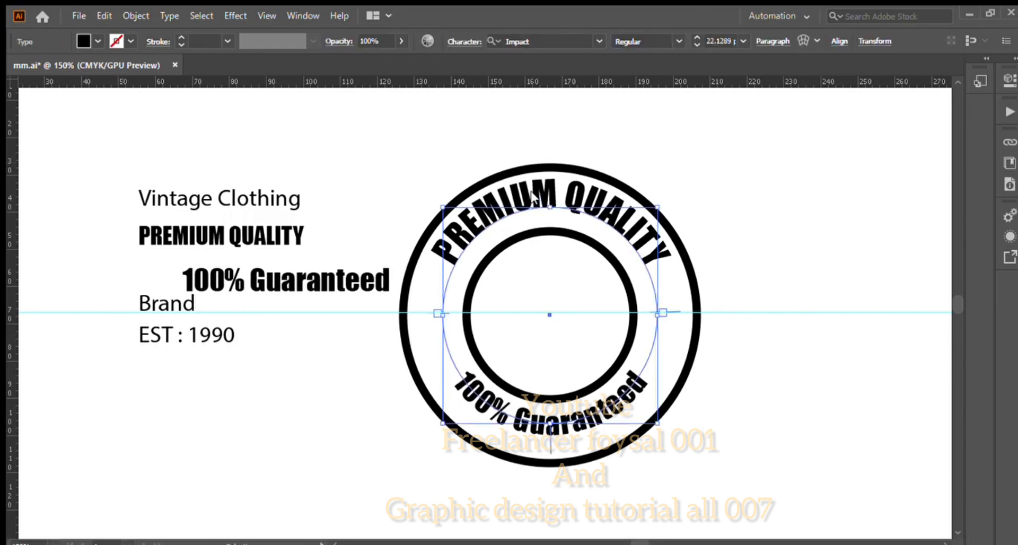
{"action": "key", "text": "alt+Right"}
{"action": "key", "text": "alt+Right"}
{"action": "key", "text": "alt+Right"}
{"action": "key", "text": "alt+Right"}
{"action": "key", "text": "alt+Right"}
{"action": "key", "text": "ctrl+z"}
{"action": "key", "text": "ctrl+z"}
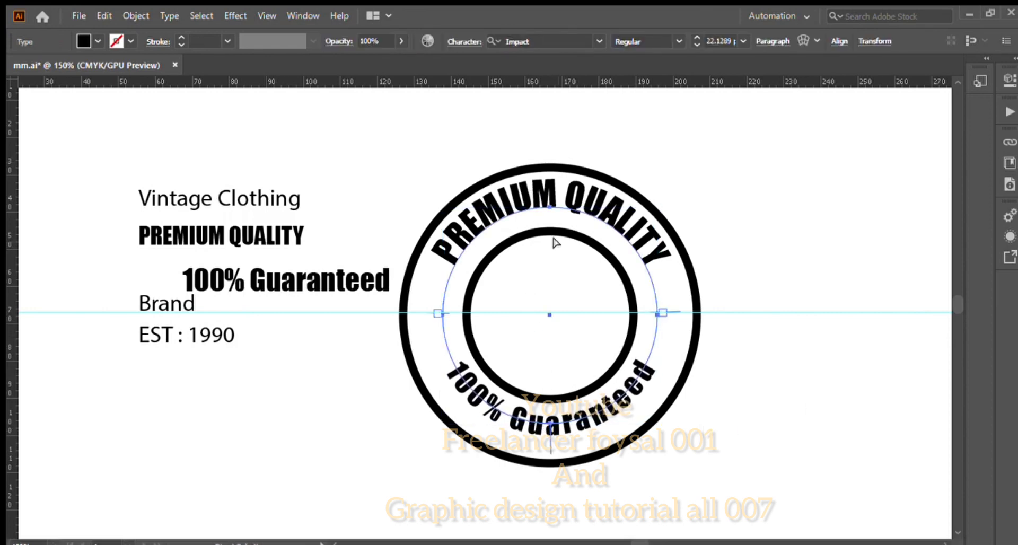
{"action": "key", "text": "alt+Left"}
{"action": "key", "text": "alt+Left"}
{"action": "key", "text": "alt+Left"}
{"action": "key", "text": "alt+Left"}
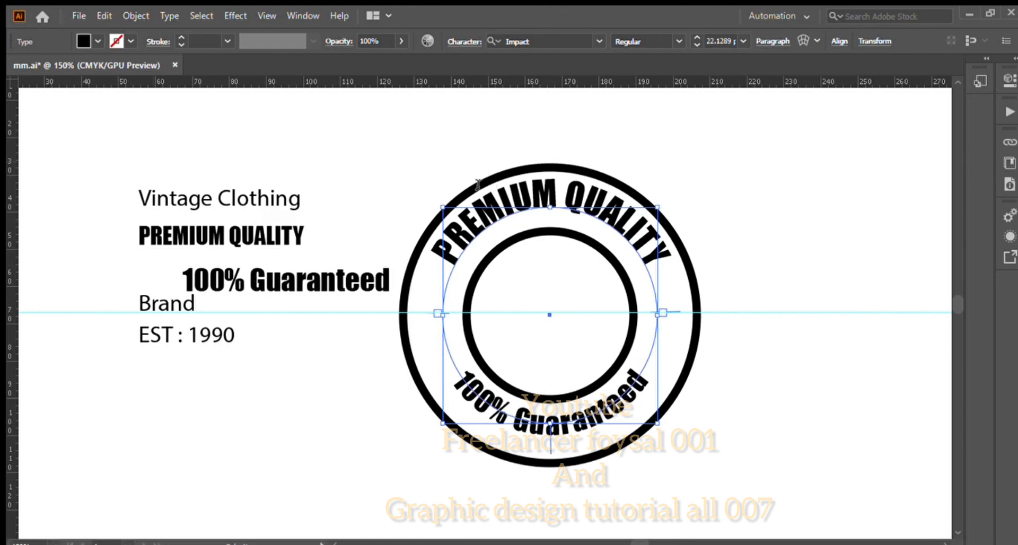
Set the font size of the curved "100% Guaranteed" text to 27 pt.
{"action": "key", "text": "ctrl+shift+period"}
{"action": "key", "text": "ctrl+shift+period"}
{"action": "key", "text": "ctrl+shift+period"}
{"action": "key", "text": "ctrl+shift+period"}
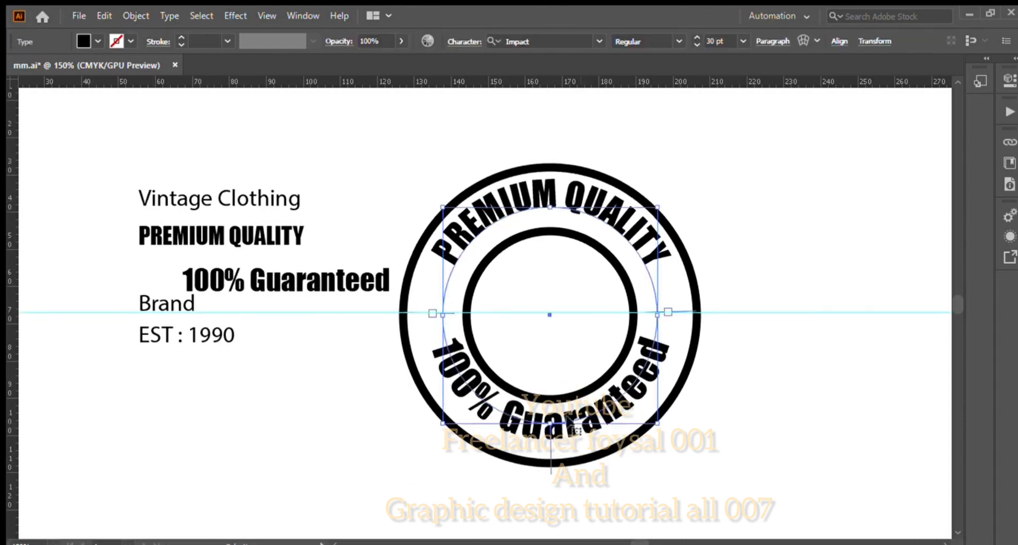
{"action": "left_click", "coordinate": [696, 45]}
{"action": "left_click", "coordinate": [697, 46]}
{"action": "left_click", "coordinate": [696, 46]}
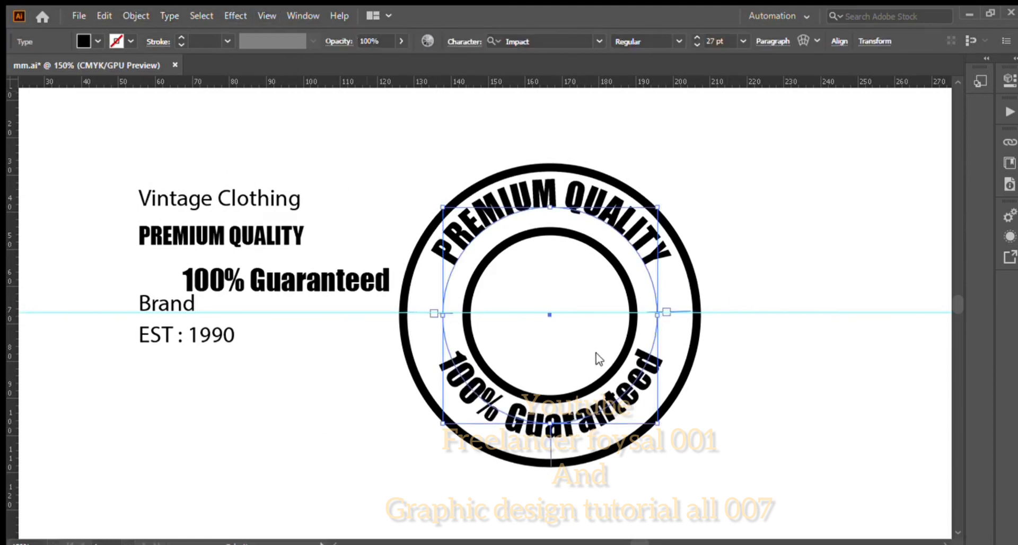
Change the path alignment of the curved "100% Guaranteed" text so it sits outside its path, between the two rings.
{"action": "left_click_drag", "start_coordinate": [688, 291], "coordinate": [685, 320]}
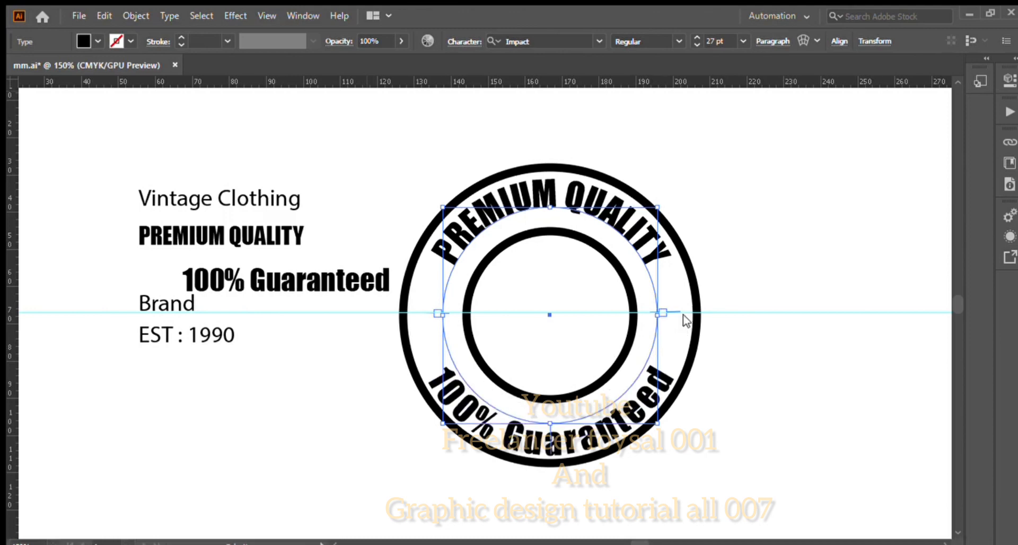
{"action": "left_click", "coordinate": [733, 424]}
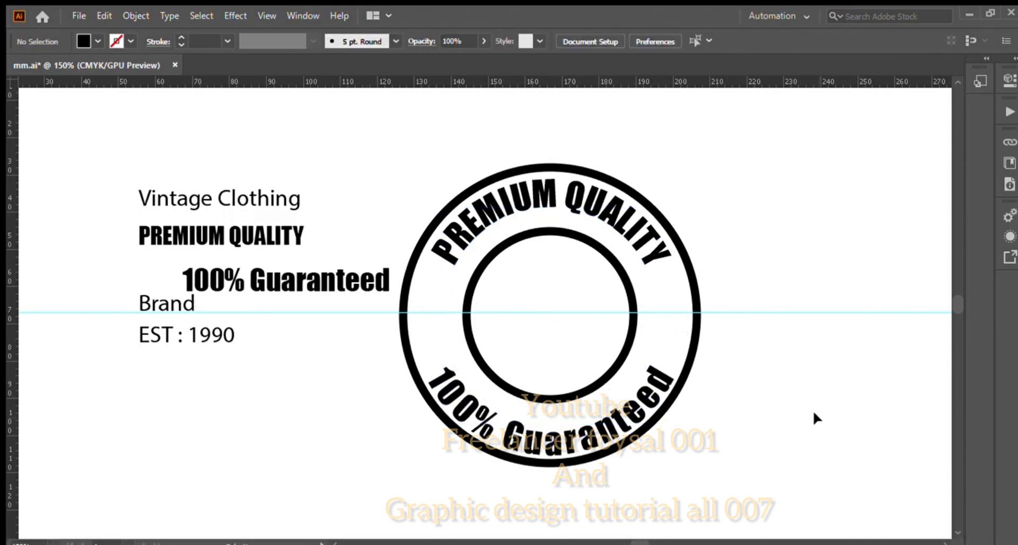
{"action": "left_click", "coordinate": [474, 192]}
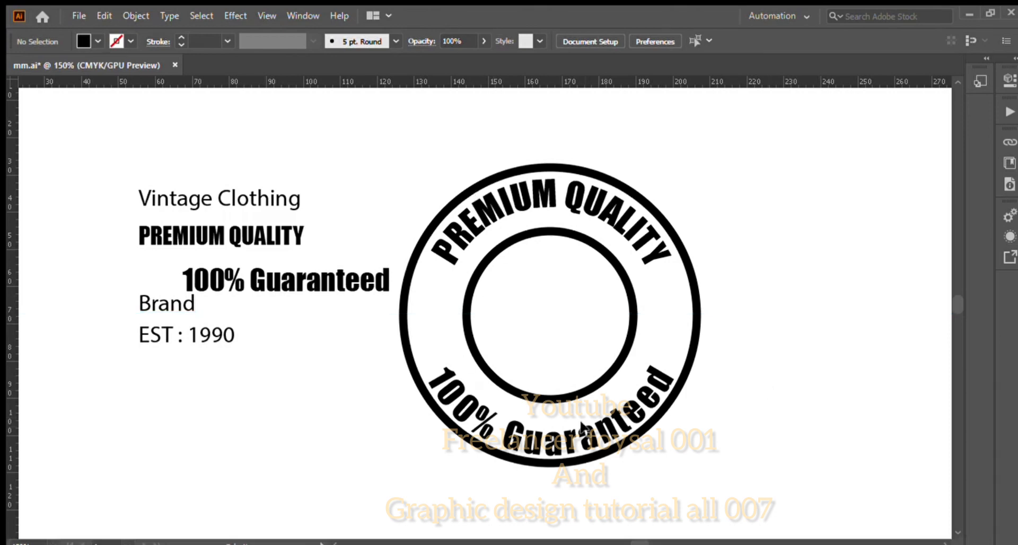
{"action": "left_click", "coordinate": [586, 430]}
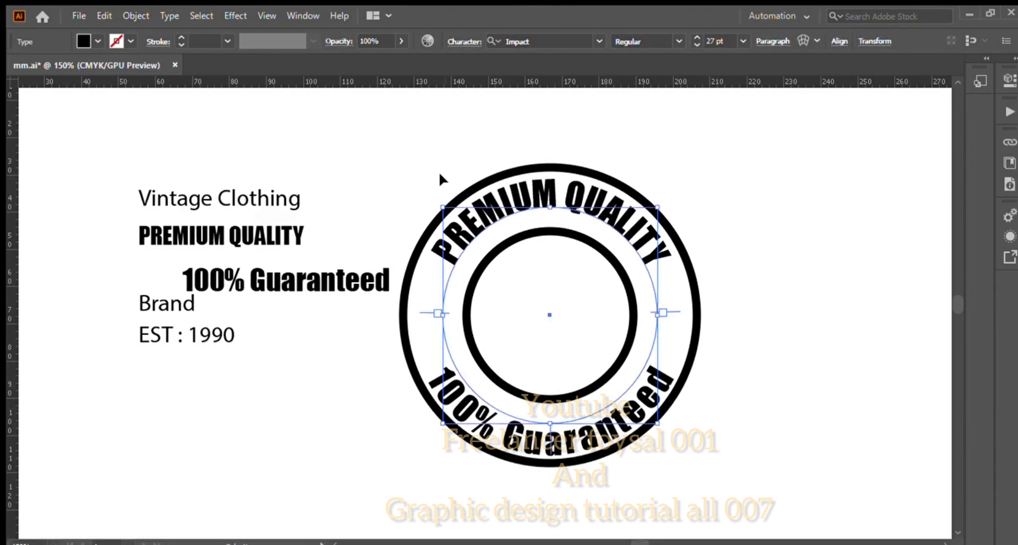
{"action": "left_click", "coordinate": [386, 197]}
Place the "Vintage Clothing" text across the badge's centre in Berlin Sans FB Demi Bold at about 24.7 pt.
{"action": "left_click", "coordinate": [196, 199]}
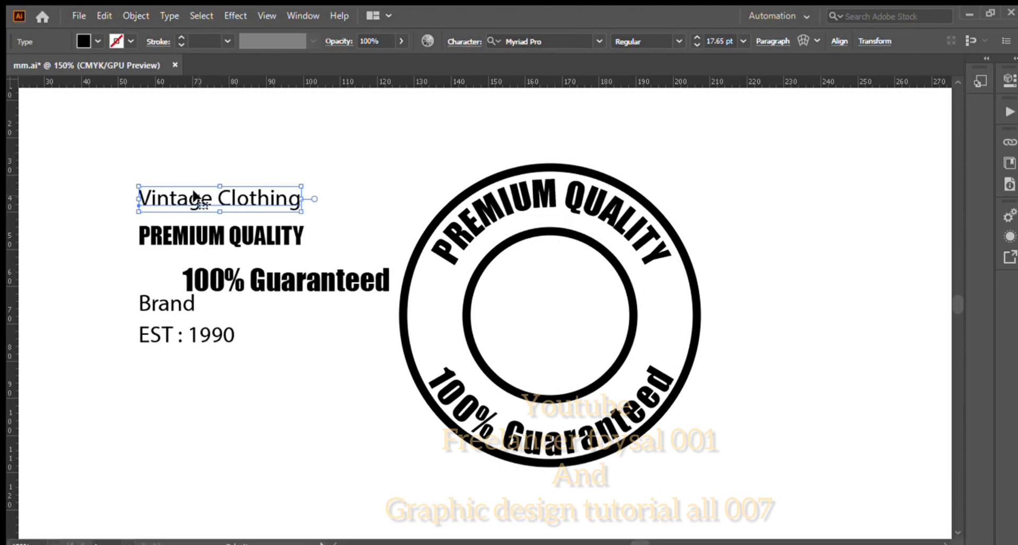
{"action": "scroll", "coordinate": [196, 199], "scroll_direction": "up", "scroll_amount": 1}
{"action": "left_click_drag", "start_coordinate": [234, 216], "coordinate": [562, 325]}
{"action": "left_click_drag", "start_coordinate": [633, 342], "coordinate": [690, 368]}
{"action": "left_click", "coordinate": [600, 41]}
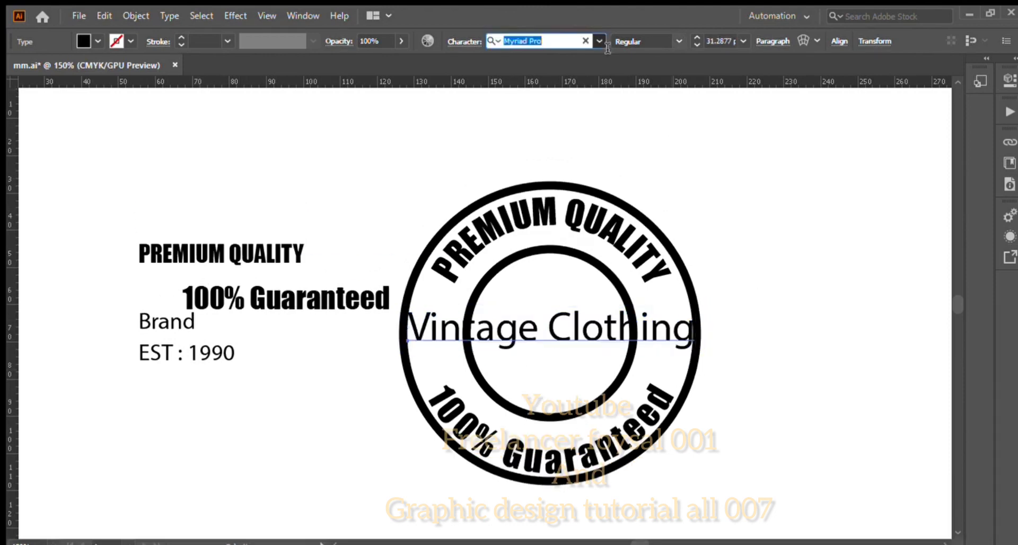
{"action": "left_click", "coordinate": [722, 355]}
{"action": "left_click_drag", "start_coordinate": [719, 350], "coordinate": [706, 345]}
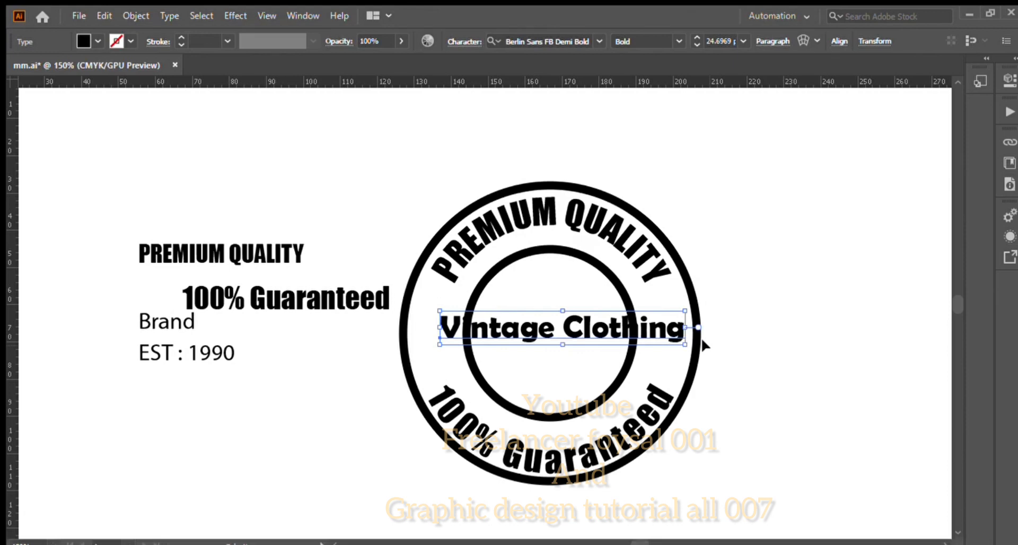
Change the "Vintage Clothing" text's font to Algerian and place it across the middle of the badge.
{"action": "double_click", "coordinate": [667, 331]}
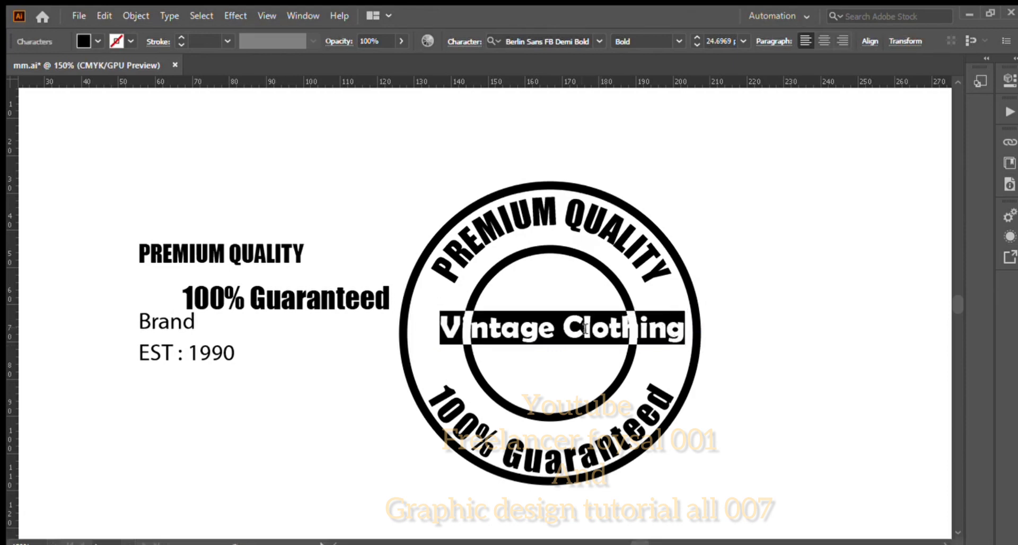
{"action": "double_click", "coordinate": [667, 332]}
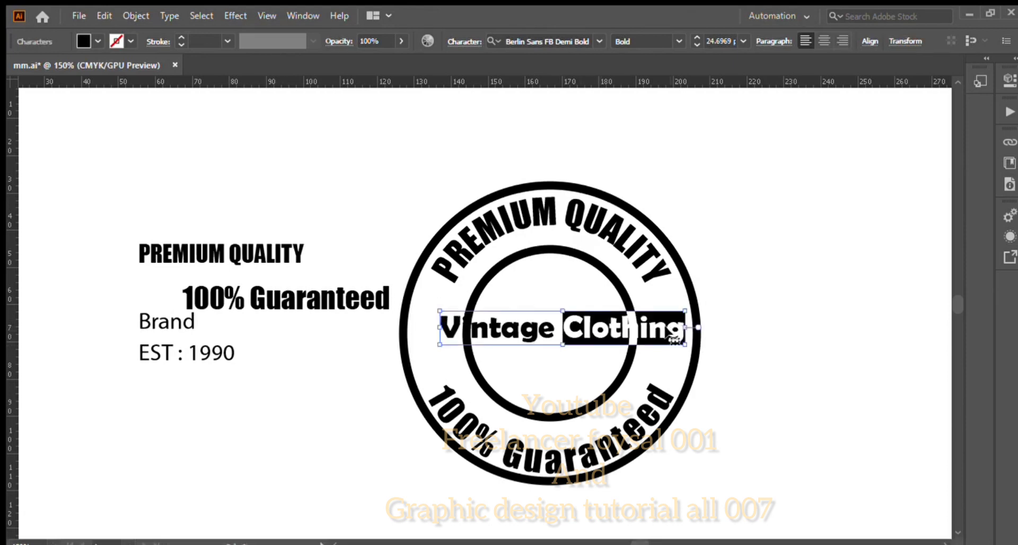
{"action": "left_click", "coordinate": [20, 81]}
{"action": "left_click_drag", "start_coordinate": [562, 329], "coordinate": [380, 152]}
{"action": "left_click", "coordinate": [599, 41]}
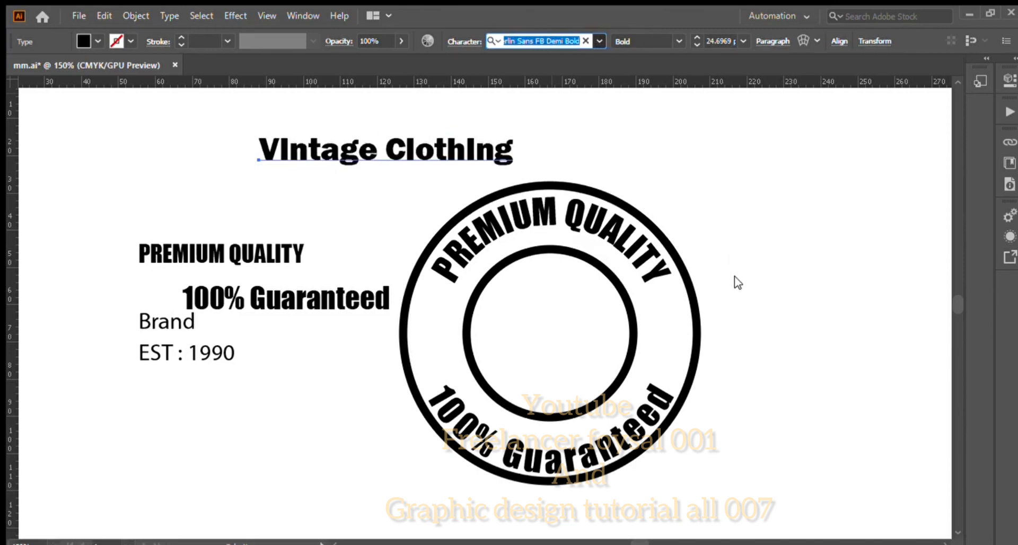
{"action": "left_click", "coordinate": [730, 295]}
{"action": "left_click_drag", "start_coordinate": [487, 142], "coordinate": [634, 322]}
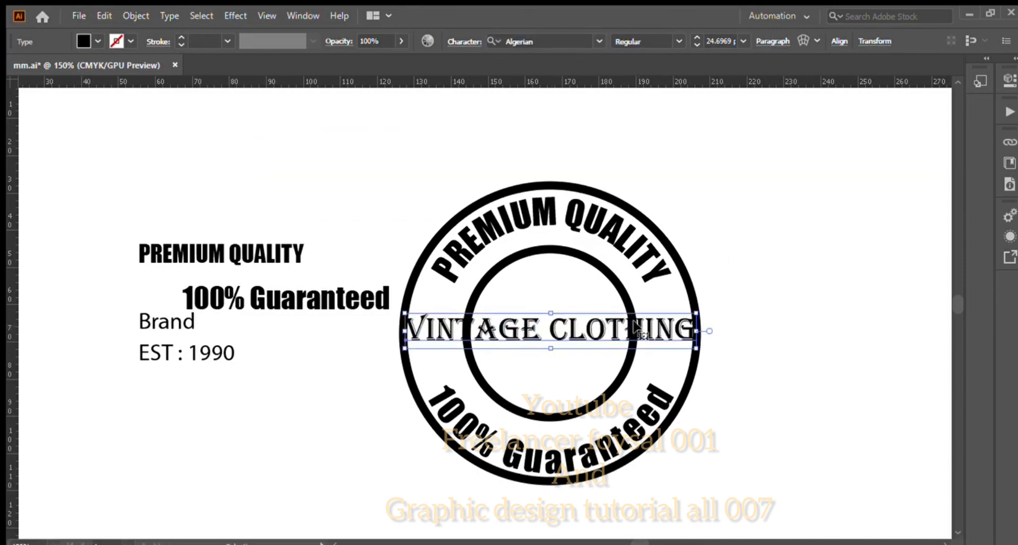
Copy the word "Clothing" from the centre text and delete it, leaving only "Vintage".
{"action": "double_click", "coordinate": [552, 335]}
{"action": "left_click_drag", "start_coordinate": [552, 335], "coordinate": [691, 345]}
{"action": "key", "text": "ctrl+c"}
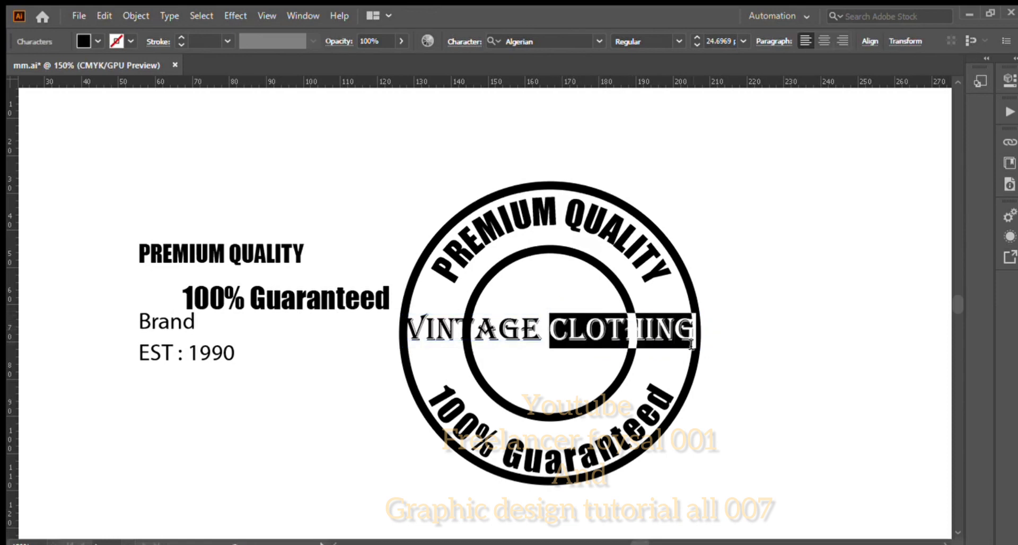
{"action": "key", "text": "BackSpace"}
{"action": "left_click", "coordinate": [43, 150]}
{"action": "left_click", "coordinate": [319, 199]}
Enlarge the "Vintage" text to about 49.4 pt and position it across the badge's centre.
{"action": "left_click", "coordinate": [481, 334]}
{"action": "left_click_drag", "start_coordinate": [550, 348], "coordinate": [642, 392]}
{"action": "left_click_drag", "start_coordinate": [552, 332], "coordinate": [634, 340]}
{"action": "left_click_drag", "start_coordinate": [723, 379], "coordinate": [703, 374]}
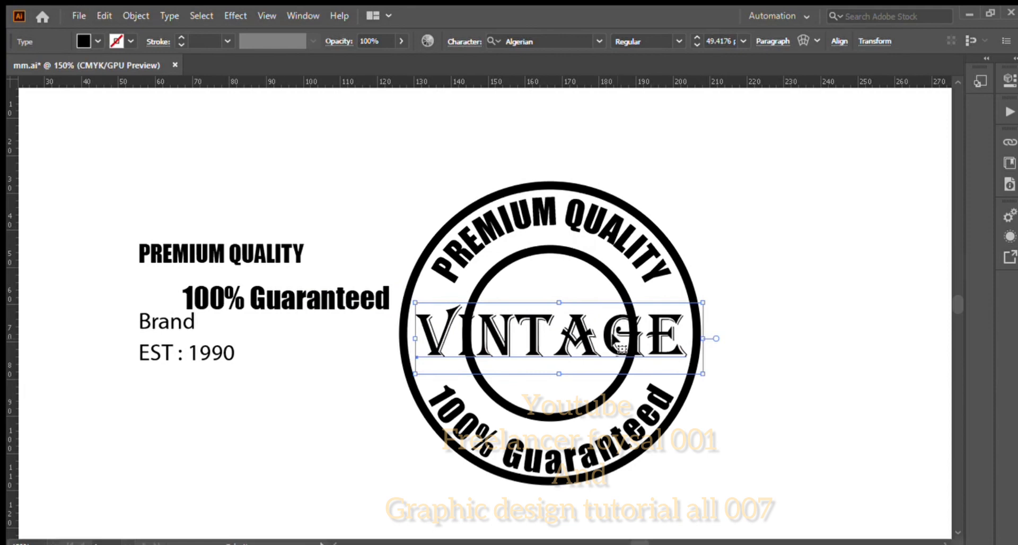
Scale the "Vintage" text up slightly so it spans the inside width of the outer ring.
{"action": "left_click", "coordinate": [783, 352]}
{"action": "left_click", "coordinate": [574, 342]}
{"action": "left_click", "coordinate": [777, 366]}
{"action": "left_click", "coordinate": [611, 335]}
{"action": "left_click_drag", "start_coordinate": [703, 374], "coordinate": [711, 391]}
{"action": "left_click", "coordinate": [748, 392]}
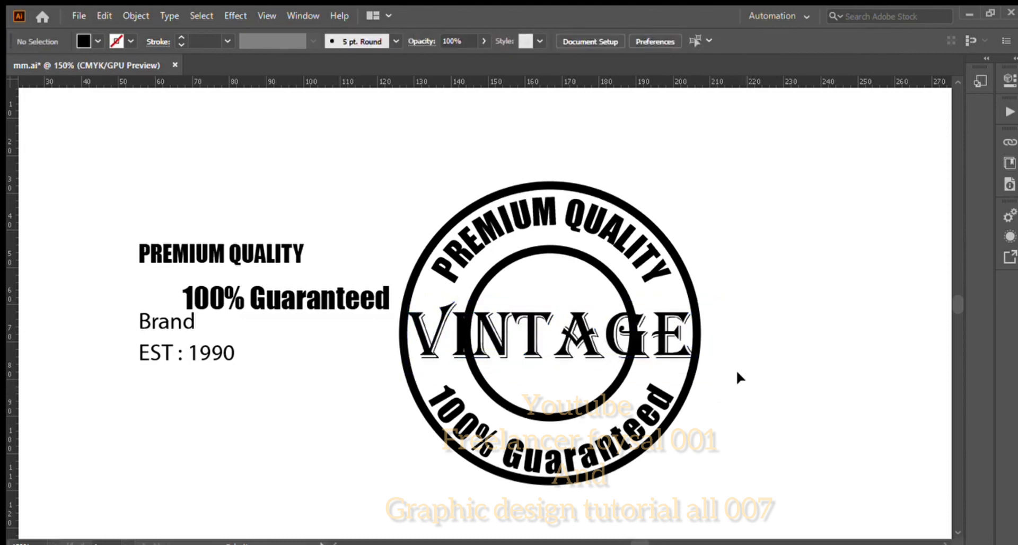
Reduce the inner circle's stroke weight to 3 pt.
{"action": "left_click", "coordinate": [548, 247]}
{"action": "left_click", "coordinate": [181, 45]}
{"action": "left_click", "coordinate": [181, 45]}
{"action": "left_click", "coordinate": [182, 45]}
{"action": "left_click", "coordinate": [329, 174]}
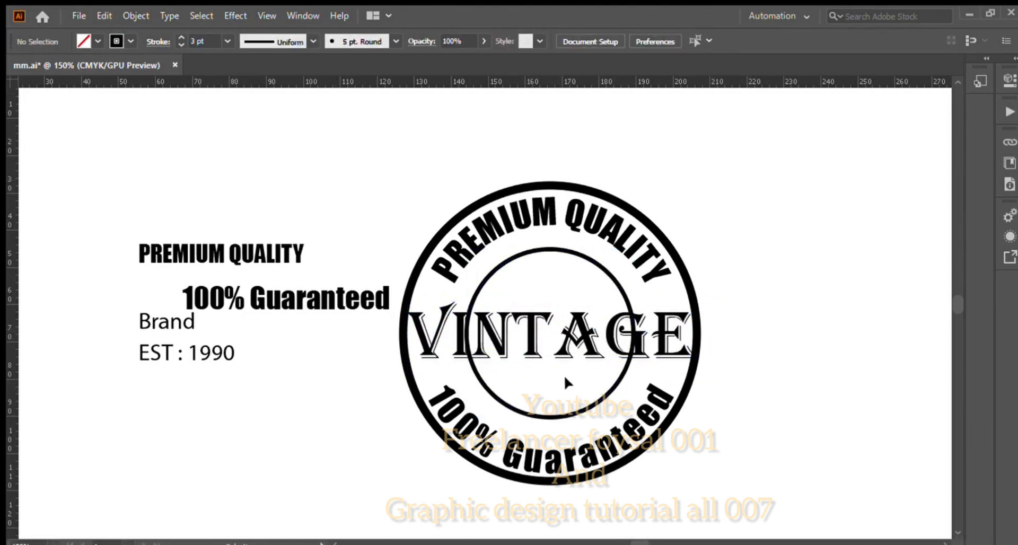
Paste the copied word "Clothing" and place it beneath "Vintage" at about 10.3 pt.
{"action": "key", "text": "ctrl+v"}
{"action": "left_click_drag", "start_coordinate": [541, 313], "coordinate": [593, 409]}
{"action": "scroll", "coordinate": [586, 390], "scroll_direction": "up", "scroll_amount": 3}
{"action": "left_click_drag", "start_coordinate": [528, 377], "coordinate": [522, 355]}
{"action": "key", "text": "t"}
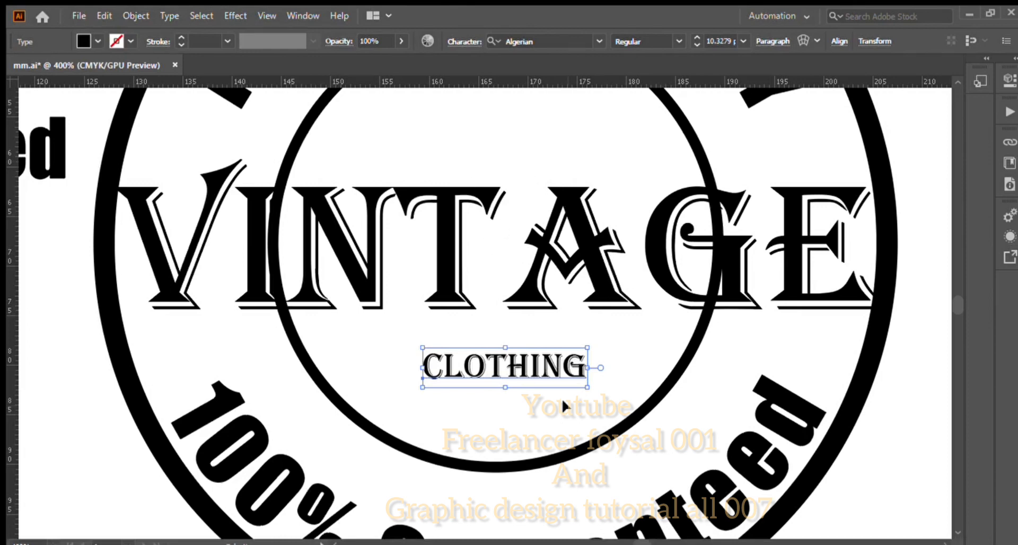
Widen the letter spacing of the "Clothing" text slightly and centre it beneath "Vintage".
{"action": "key", "text": "alt+Right"}
{"action": "key", "text": "alt+Right"}
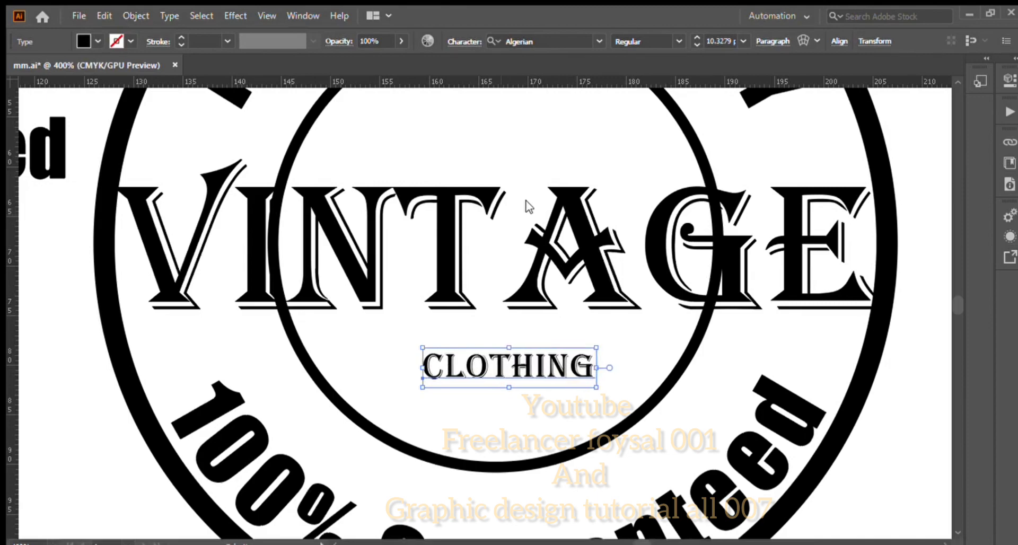
{"action": "key", "text": "alt+Right"}
{"action": "key", "text": "alt+Right"}
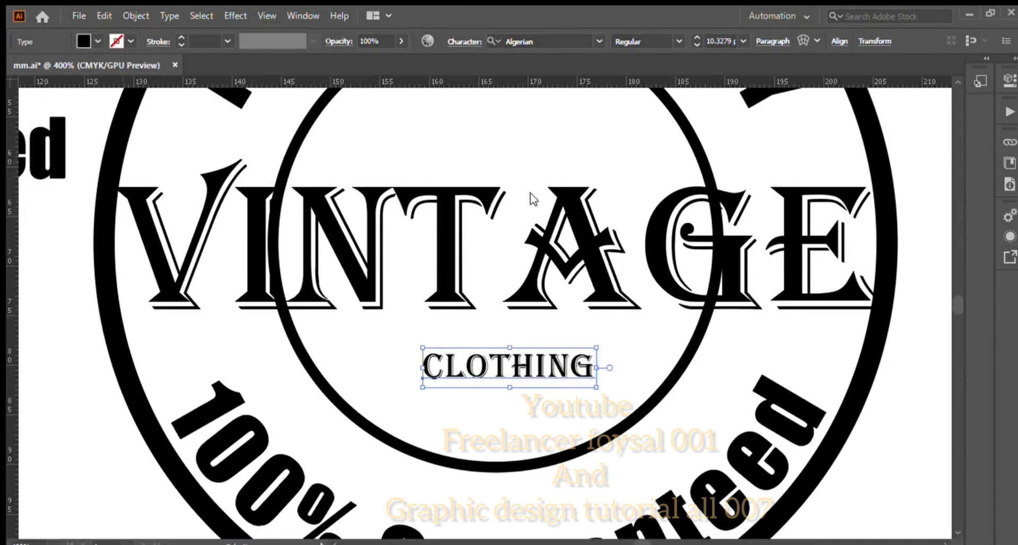
{"action": "left_click", "coordinate": [648, 357]}
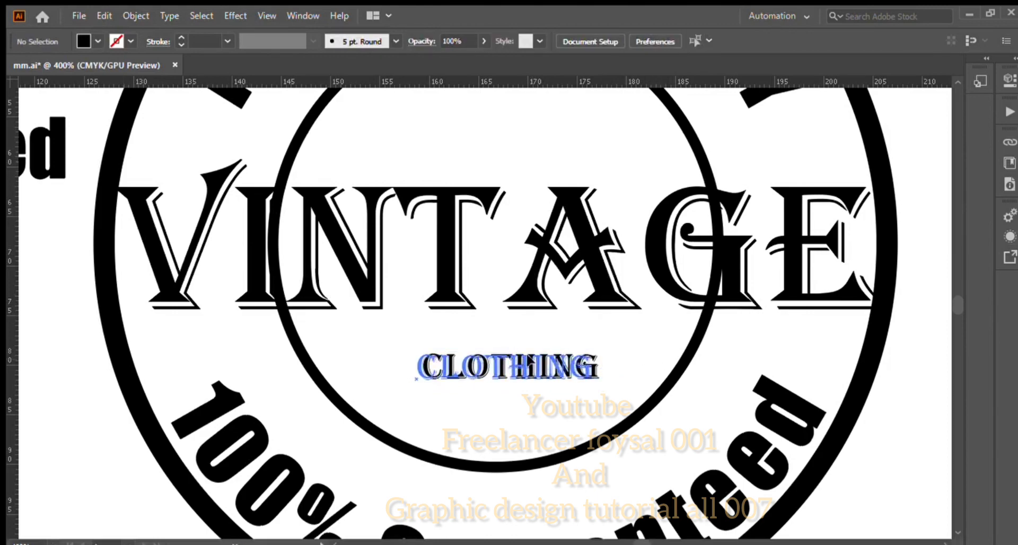
{"action": "scroll", "coordinate": [538, 360], "scroll_direction": "down", "scroll_amount": 2}
{"action": "scroll", "coordinate": [555, 269], "scroll_direction": "down", "scroll_amount": 4}
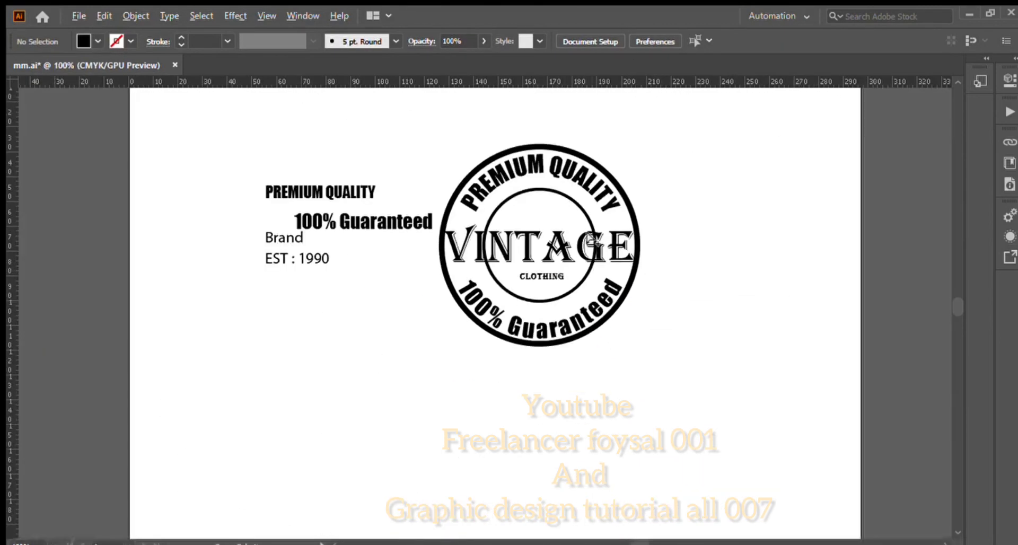
Set the font size of the arched "PREMIUM QUALITY" text to 20 pt.
{"action": "scroll", "coordinate": [595, 238], "scroll_direction": "up", "scroll_amount": 1}
{"action": "left_click", "coordinate": [535, 131]}
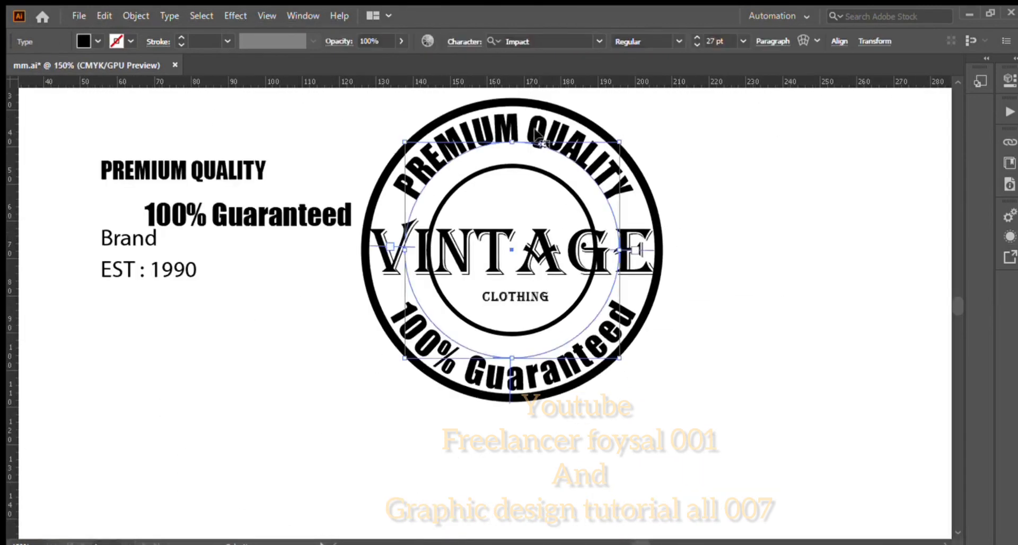
{"action": "left_click", "coordinate": [695, 39]}
{"action": "scroll", "coordinate": [693, 40], "scroll_direction": "down", "scroll_amount": 6}
{"action": "scroll", "coordinate": [692, 40], "scroll_direction": "up", "scroll_amount": 1}
{"action": "scroll", "coordinate": [692, 40], "scroll_direction": "down", "scroll_amount": 2}
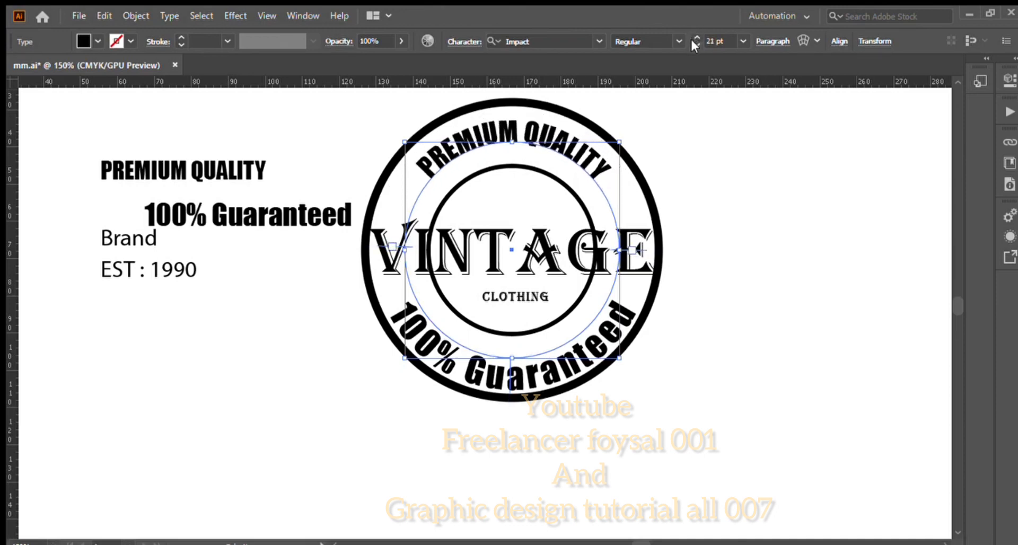
{"action": "scroll", "coordinate": [692, 43], "scroll_direction": "down", "scroll_amount": 1}
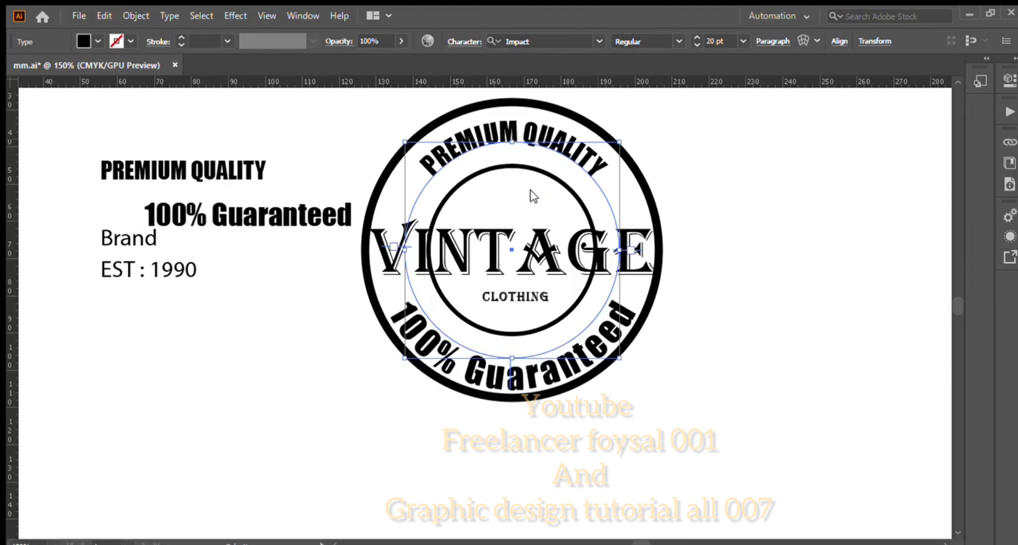
Widen the letter spacing of the arched "PREMIUM QUALITY" text so it spans more of the ring's upper half.
{"action": "key", "text": "alt+Right"}
{"action": "key", "text": "alt+Right"}
{"action": "key", "text": "alt+Right"}
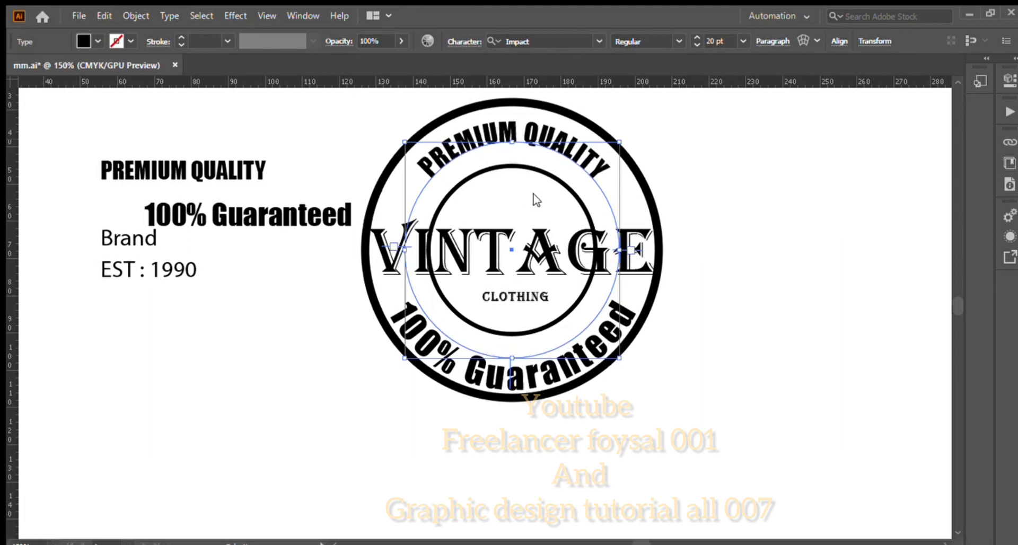
{"action": "left_click", "coordinate": [533, 193]}
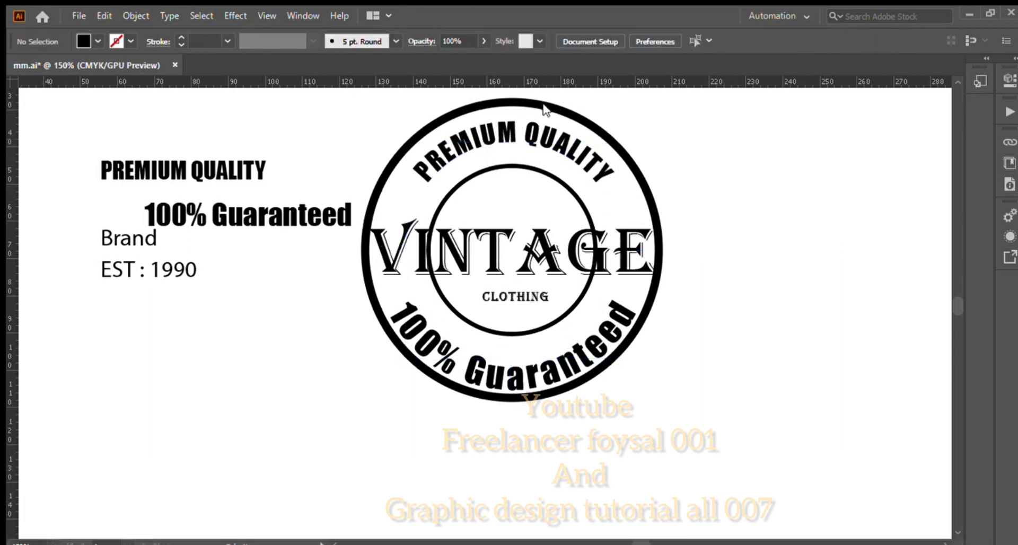
{"action": "left_click", "coordinate": [564, 145]}
{"action": "left_click", "coordinate": [676, 246]}
{"action": "left_click", "coordinate": [492, 129]}
{"action": "key", "text": "a"}
{"action": "key", "text": "alt+Right"}
{"action": "key", "text": "alt+Right"}
{"action": "key", "text": "alt+Right"}
{"action": "key", "text": "alt+Right"}
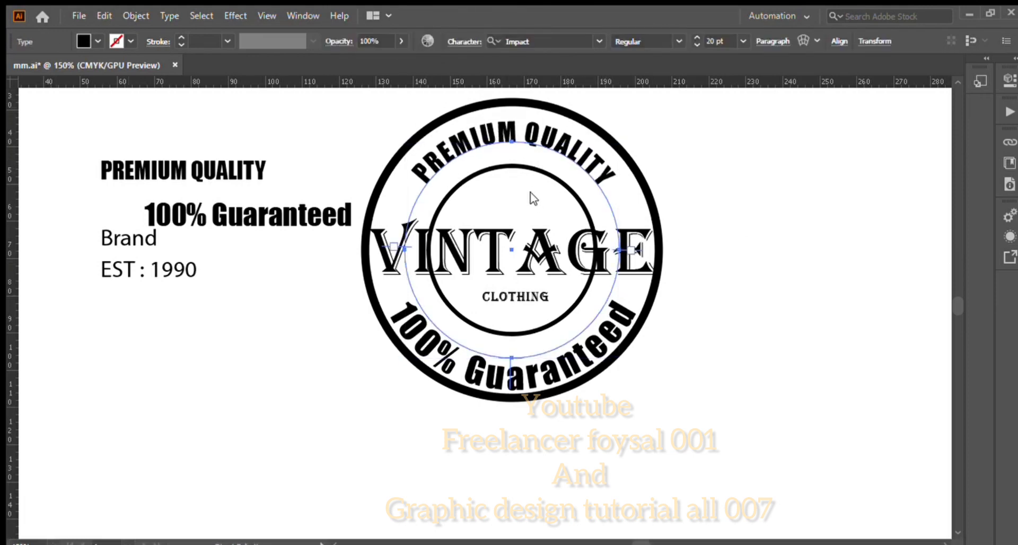
{"action": "key", "text": "v"}
{"action": "left_click", "coordinate": [666, 149]}
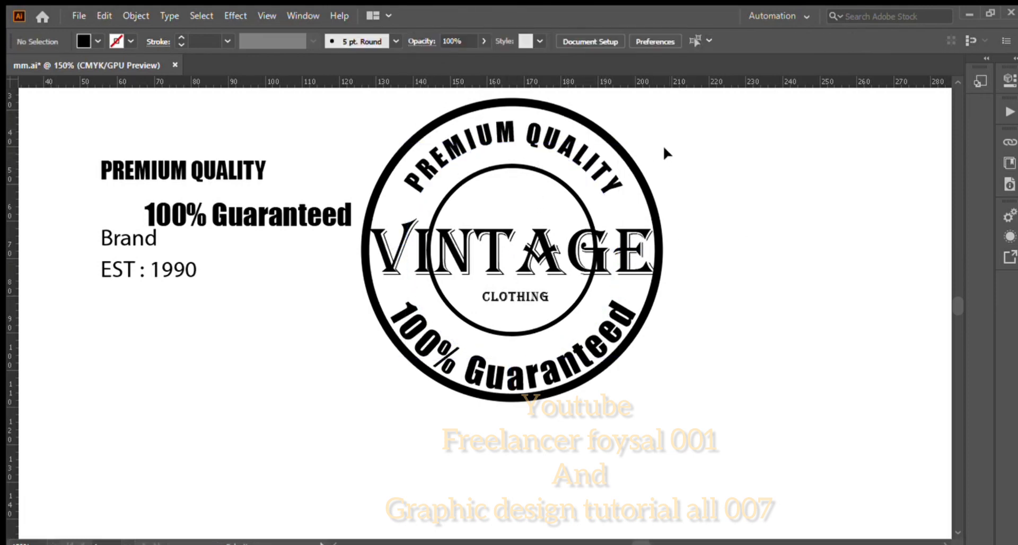
Set the font size of the curved "100% Guaranteed" text to 20 pt.
{"action": "left_click", "coordinate": [539, 355]}
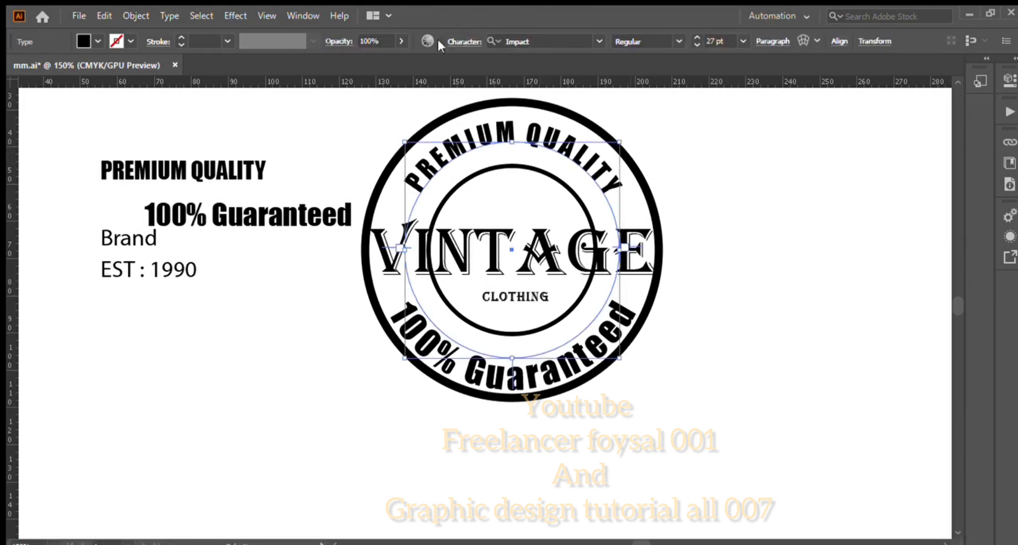
{"action": "left_click", "coordinate": [693, 44]}
{"action": "left_click", "coordinate": [695, 37]}
{"action": "left_click", "coordinate": [696, 37]}
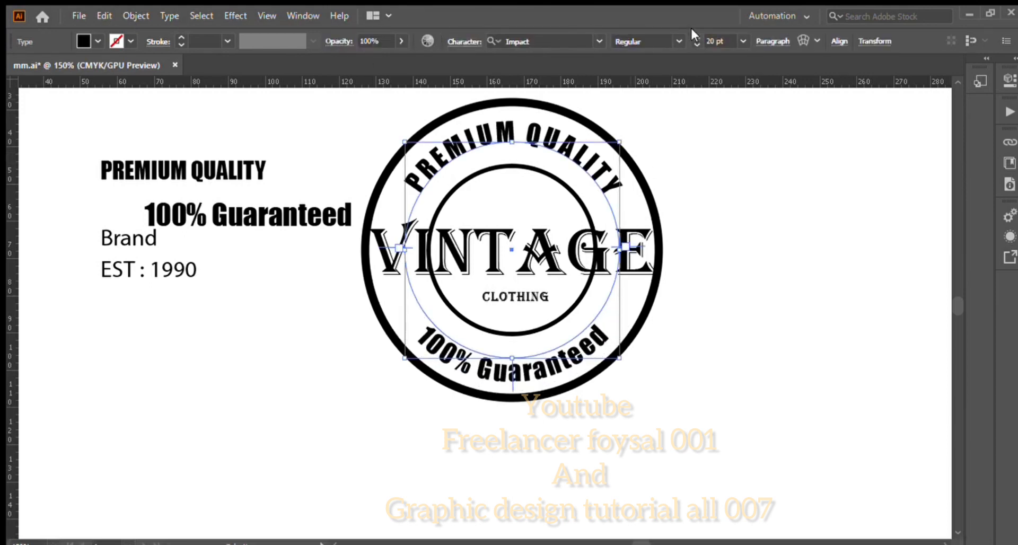
Widen the letter spacing of the curved "100% Guaranteed" text to match the width of the arched "PREMIUM QUALITY" text.
{"action": "key", "text": "alt+Right"}
{"action": "key", "text": "alt+Right"}
{"action": "key", "text": "alt+Right"}
{"action": "key", "text": "alt+Right"}
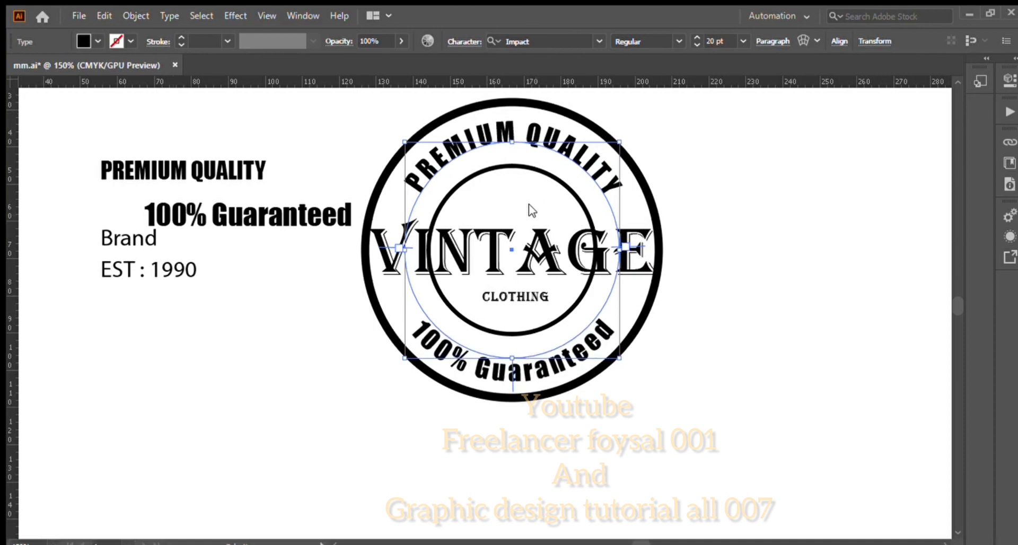
{"action": "key", "text": "alt+Right"}
{"action": "key", "text": "alt+Right"}
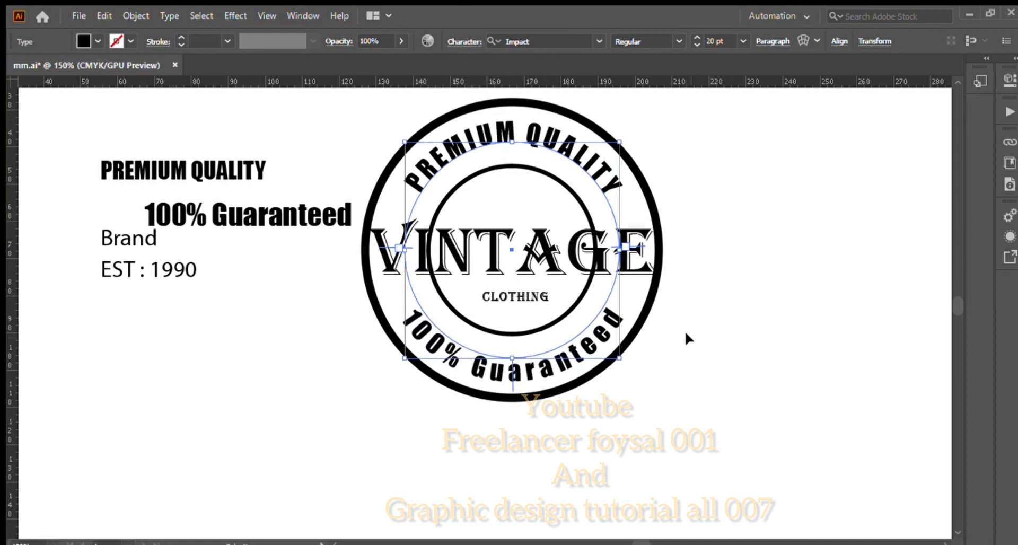
{"action": "scroll", "coordinate": [710, 304], "scroll_direction": "up", "scroll_amount": 1}
{"action": "left_click", "coordinate": [564, 107]}
{"action": "double_click", "coordinate": [514, 159]}
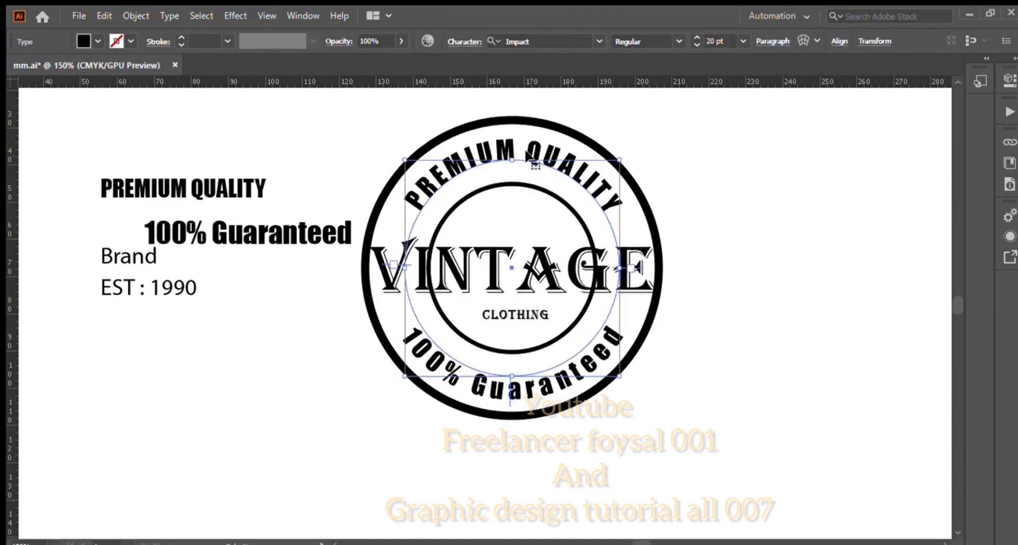
{"action": "double_click", "coordinate": [560, 111]}
{"action": "left_click", "coordinate": [423, 209]}
{"action": "key", "text": "alt+Left"}
{"action": "left_click", "coordinate": [720, 346]}
{"action": "scroll", "coordinate": [610, 255], "scroll_direction": "up", "scroll_amount": 1}
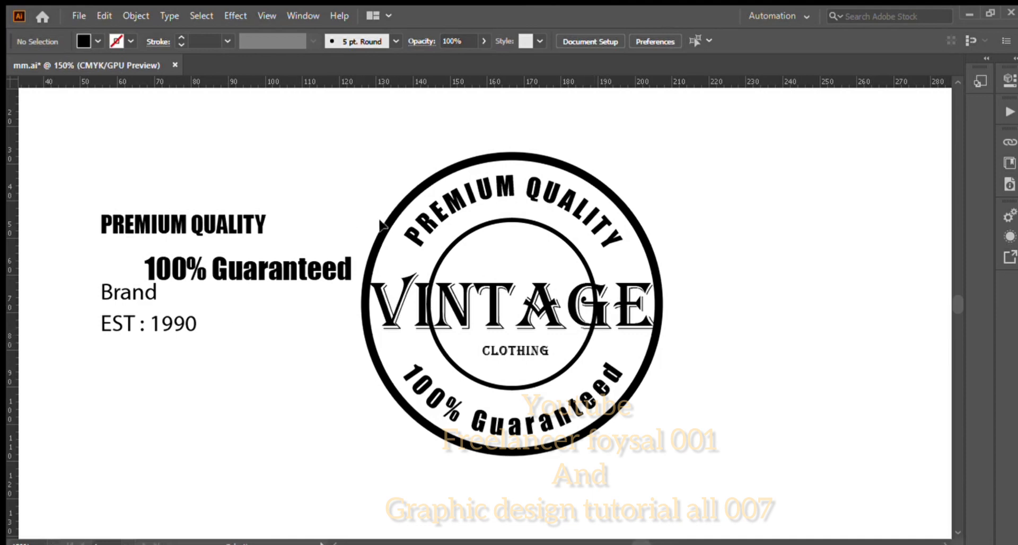
Delete the leftover straight "100% Guaranteed" text beside the badge.
{"action": "left_click_drag", "start_coordinate": [341, 173], "coordinate": [680, 397]}
{"action": "left_click", "coordinate": [324, 270]}
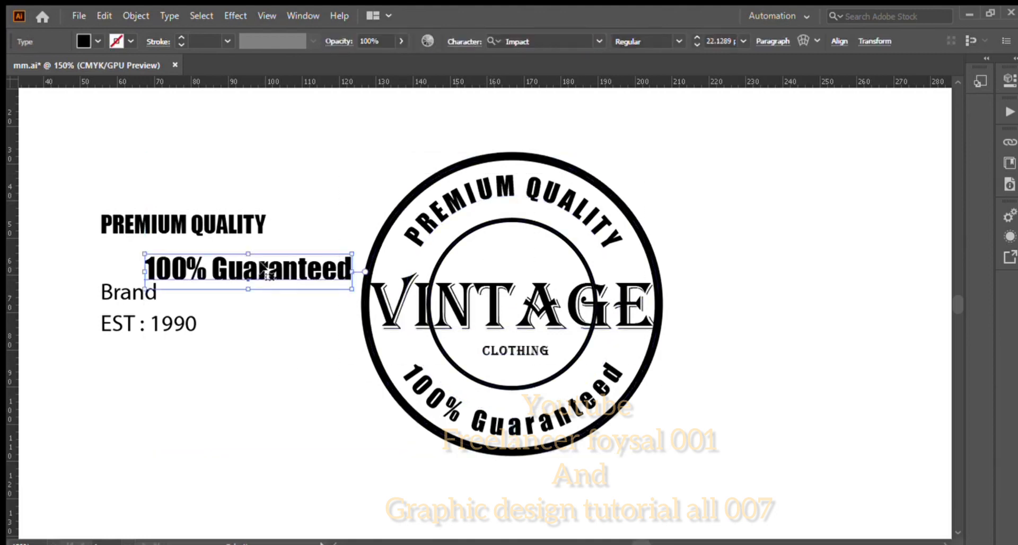
{"action": "key", "text": "Delete"}
Centre all badge elements horizontally on the artboard, try centring them vertically as well, and undo the vertical alignment.
{"action": "mouse_move", "coordinate": [358, 144]}
{"action": "left_mouse_down"}
{"action": "mouse_move", "coordinate": [719, 440]}
{"action": "mouse_move", "coordinate": [707, 438]}
{"action": "left_mouse_up"}
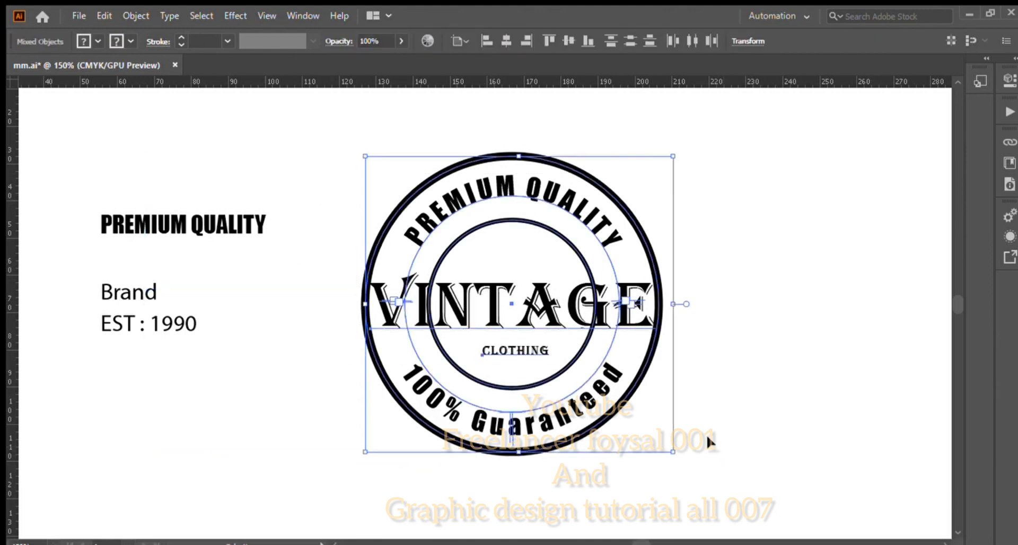
{"action": "left_click", "coordinate": [504, 40]}
{"action": "left_click", "coordinate": [569, 41]}
{"action": "left_click", "coordinate": [613, 282]}
{"action": "scroll", "coordinate": [613, 282], "scroll_direction": "down", "scroll_amount": 6}
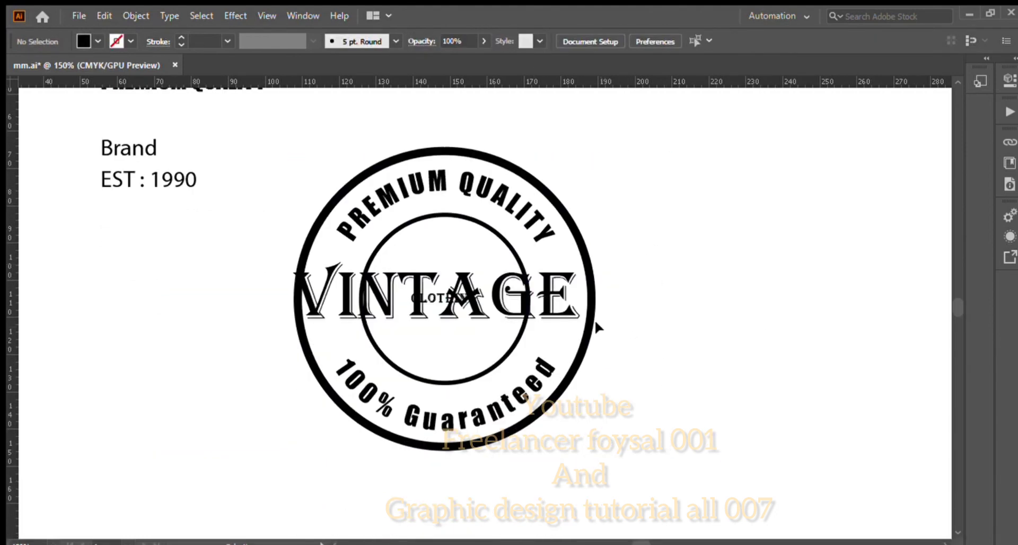
{"action": "key", "text": "ctrl+z"}
{"action": "scroll", "coordinate": [626, 298], "scroll_direction": "up", "scroll_amount": 6}
Shift the "VINTAGE" title slightly sideways and scale it down so it fits centred inside the outer ring.
{"action": "left_click", "coordinate": [642, 288]}
{"action": "left_click", "coordinate": [533, 290]}
{"action": "left_click_drag", "start_coordinate": [533, 290], "coordinate": [541, 290]}
{"action": "left_click", "coordinate": [667, 300]}
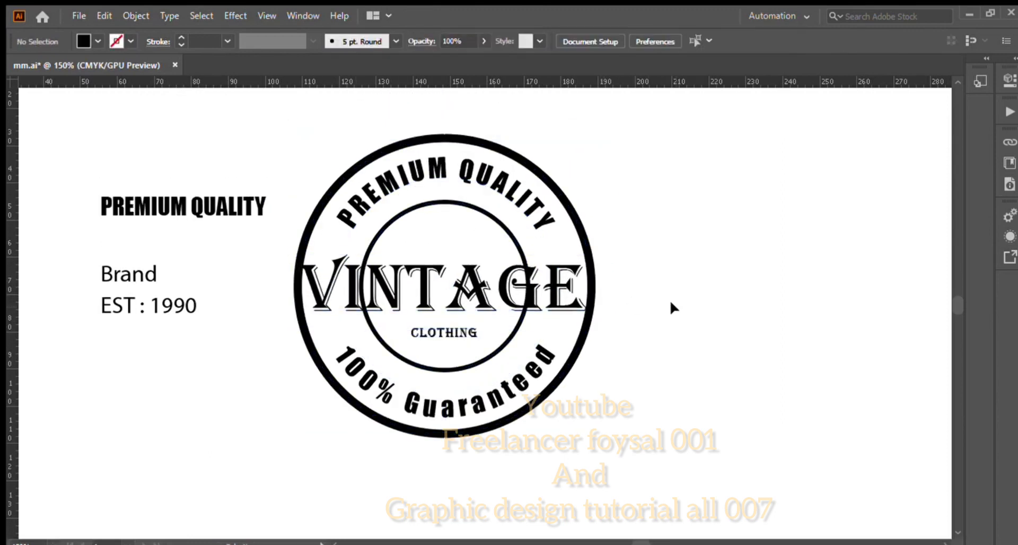
{"action": "left_click", "coordinate": [561, 293]}
{"action": "left_click_drag", "start_coordinate": [603, 329], "coordinate": [593, 325]}
{"action": "left_click", "coordinate": [626, 343]}
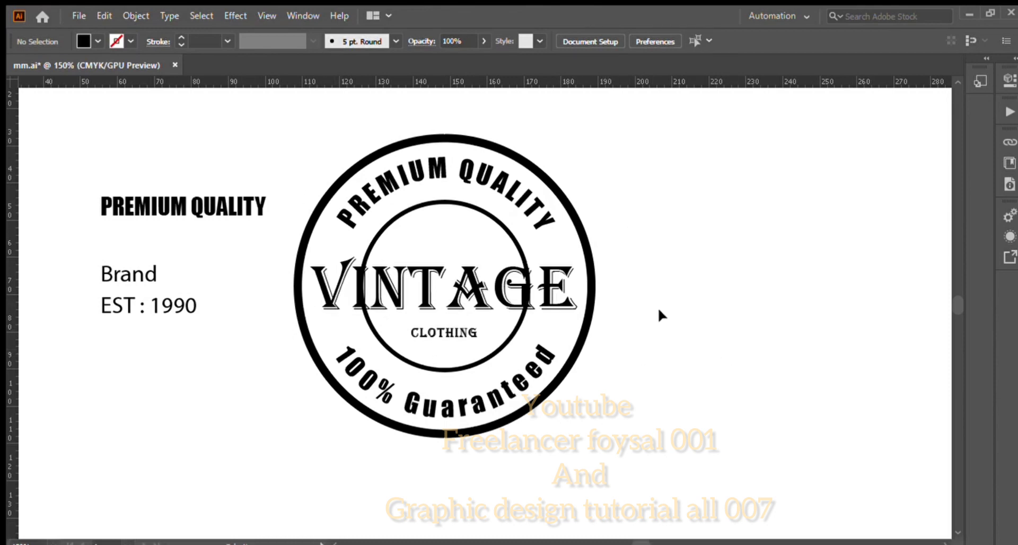
Add a slightly smaller concentric copy of the outer circle just inside it with a 1 pt stroke.
{"action": "left_click", "coordinate": [334, 191]}
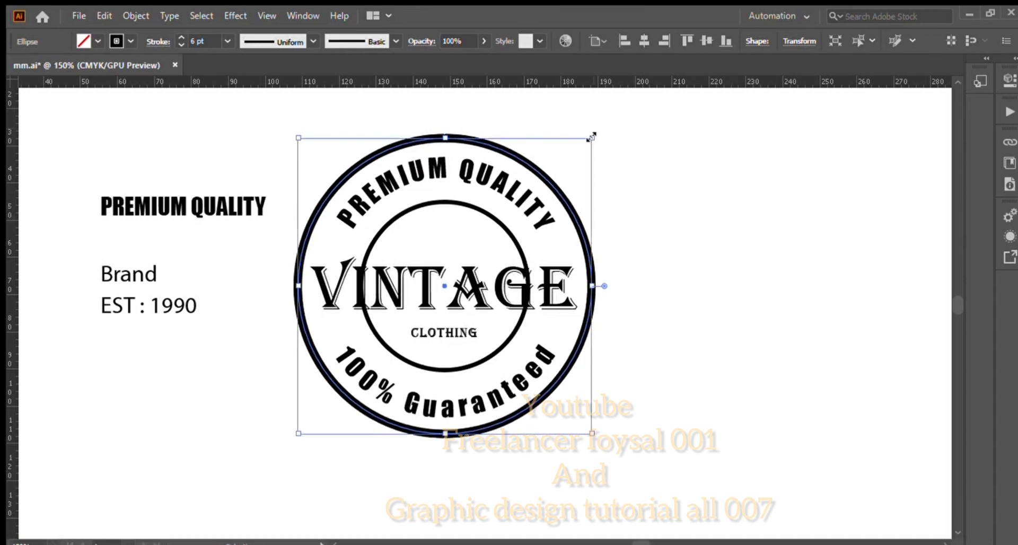
{"action": "left_click_drag", "start_coordinate": [591, 136], "coordinate": [586, 140]}
{"action": "left_click", "coordinate": [179, 45]}
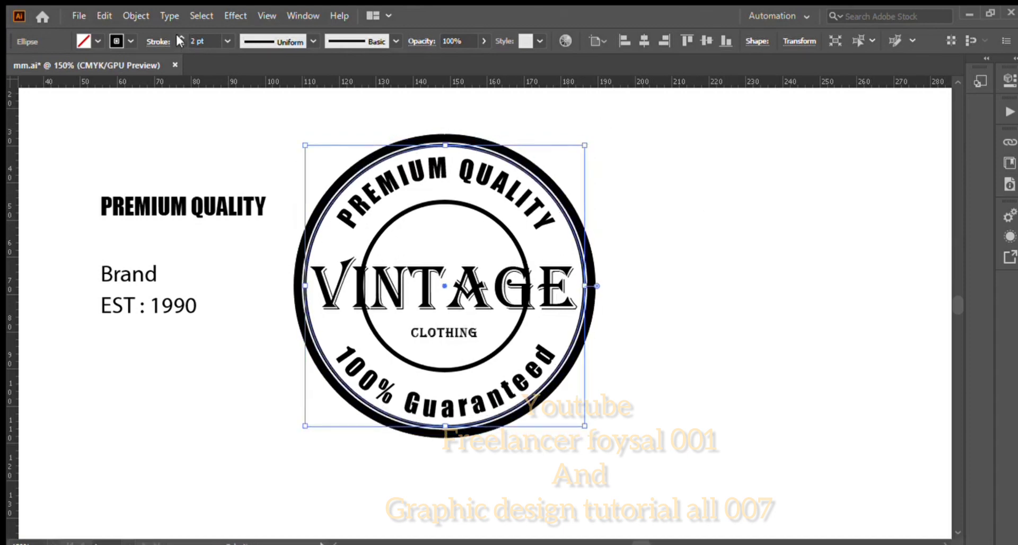
{"action": "left_click", "coordinate": [181, 38]}
{"action": "left_click", "coordinate": [181, 37]}
{"action": "left_click", "coordinate": [181, 44]}
{"action": "left_click", "coordinate": [181, 44]}
{"action": "left_click", "coordinate": [180, 45]}
{"action": "left_click", "coordinate": [251, 152]}
Move the whole badge to the artboard's lower left and paste a copy of it near the middle.
{"action": "left_click_drag", "start_coordinate": [267, 144], "coordinate": [690, 384]}
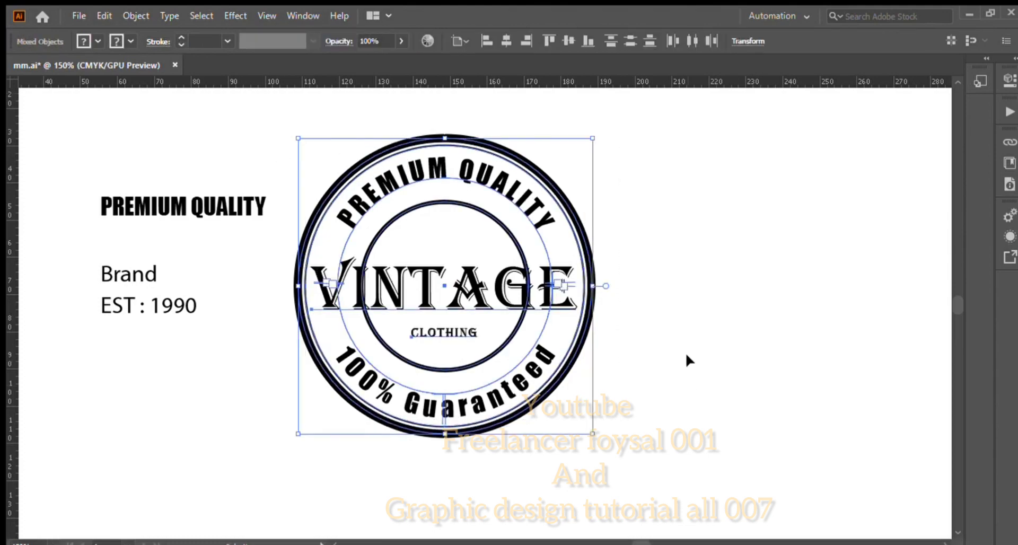
{"action": "scroll", "coordinate": [512, 253], "scroll_direction": "down", "scroll_amount": 2}
{"action": "left_click_drag", "start_coordinate": [477, 234], "coordinate": [233, 393]}
{"action": "left_click", "coordinate": [495, 387]}
{"action": "scroll", "coordinate": [456, 377], "scroll_direction": "down", "scroll_amount": 1}
{"action": "scroll", "coordinate": [382, 361], "scroll_direction": "up", "scroll_amount": 1}
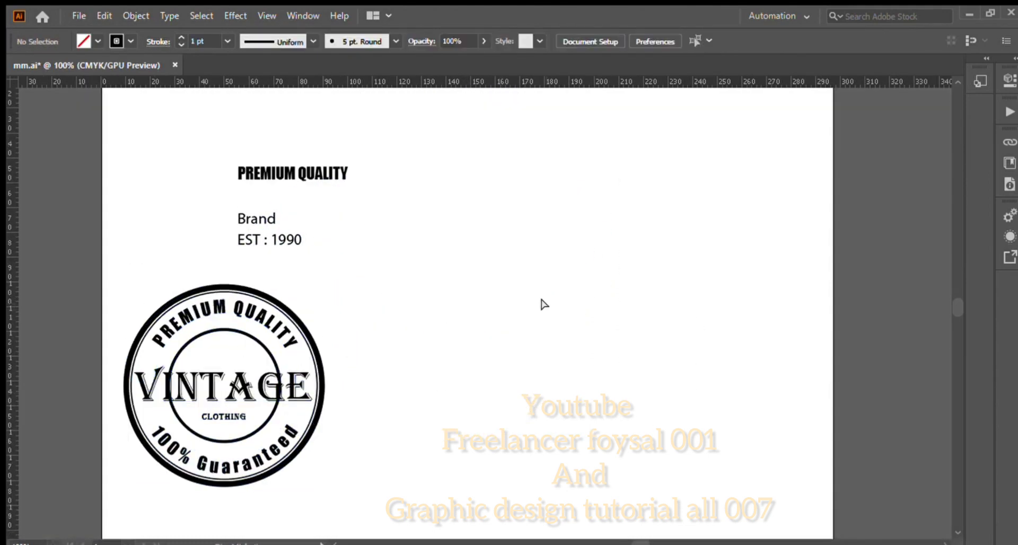
{"action": "key", "text": "ctrl+v"}
{"action": "scroll", "coordinate": [648, 276], "scroll_direction": "down", "scroll_amount": 1}
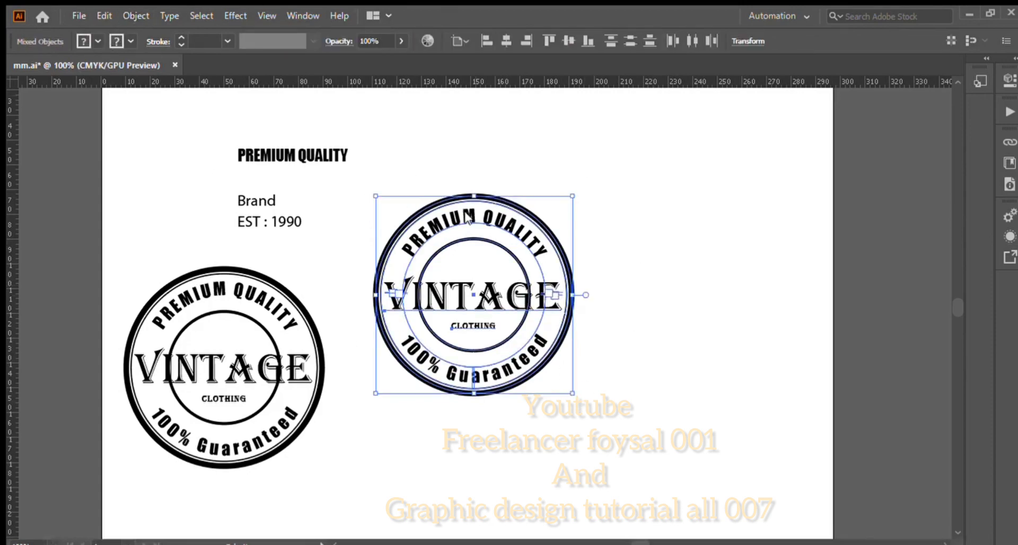
{"action": "left_click", "coordinate": [635, 295]}
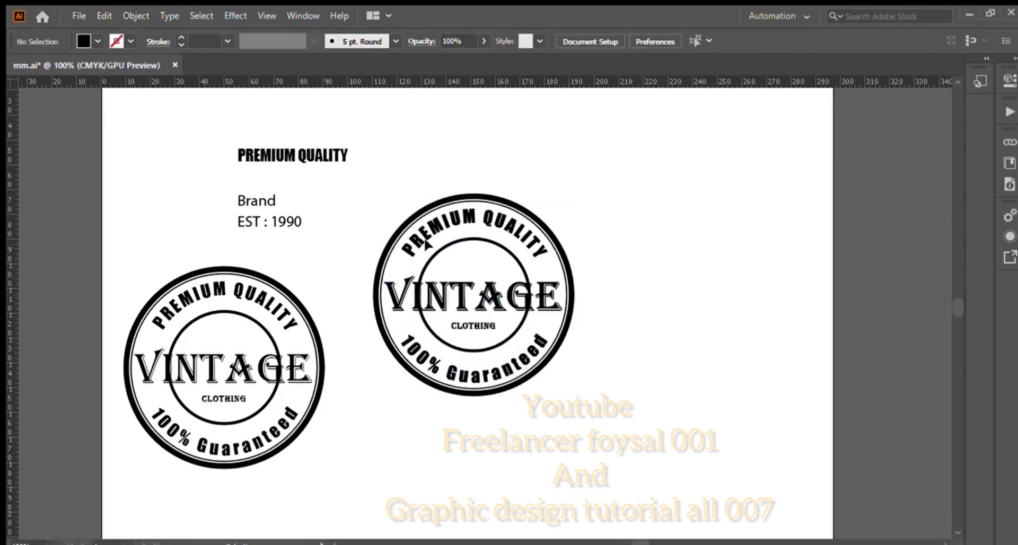
Draw a rectangle covering the "VINTAGE" title of the pasted badge and fill it with orange-red.
{"action": "scroll", "coordinate": [425, 243], "scroll_direction": "up", "scroll_amount": 1}
{"action": "scroll", "coordinate": [424, 243], "scroll_direction": "down", "scroll_amount": 1}
{"action": "scroll", "coordinate": [235, 345], "scroll_direction": "up", "scroll_amount": 1}
{"action": "scroll", "coordinate": [235, 344], "scroll_direction": "down", "scroll_amount": 1}
{"action": "scroll", "coordinate": [313, 297], "scroll_direction": "up", "scroll_amount": 1}
{"action": "scroll", "coordinate": [313, 297], "scroll_direction": "down", "scroll_amount": 1}
{"action": "scroll", "coordinate": [315, 301], "scroll_direction": "up", "scroll_amount": 1}
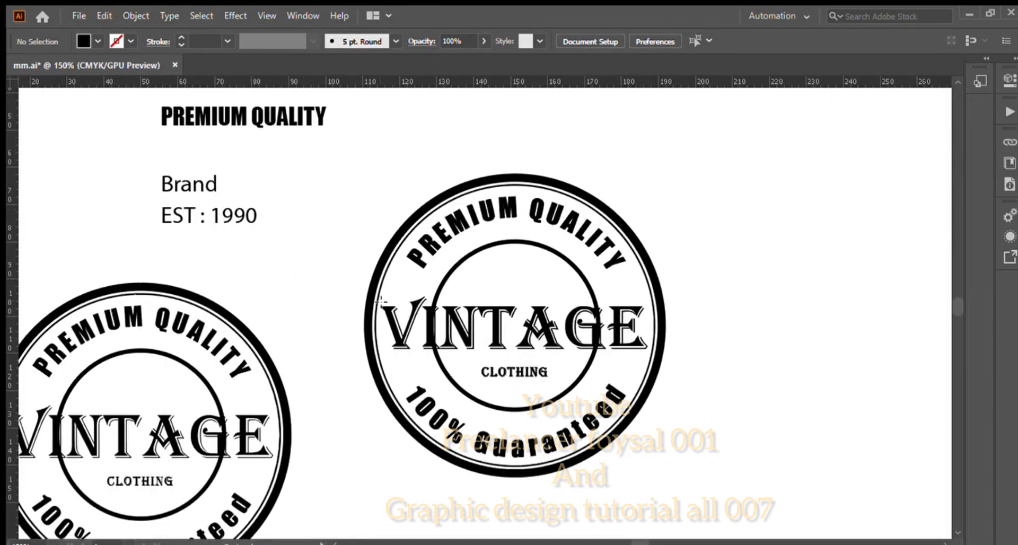
{"action": "left_click_drag", "start_coordinate": [380, 302], "coordinate": [651, 354]}
{"action": "left_click", "coordinate": [99, 40]}
{"action": "left_click", "coordinate": [144, 64]}
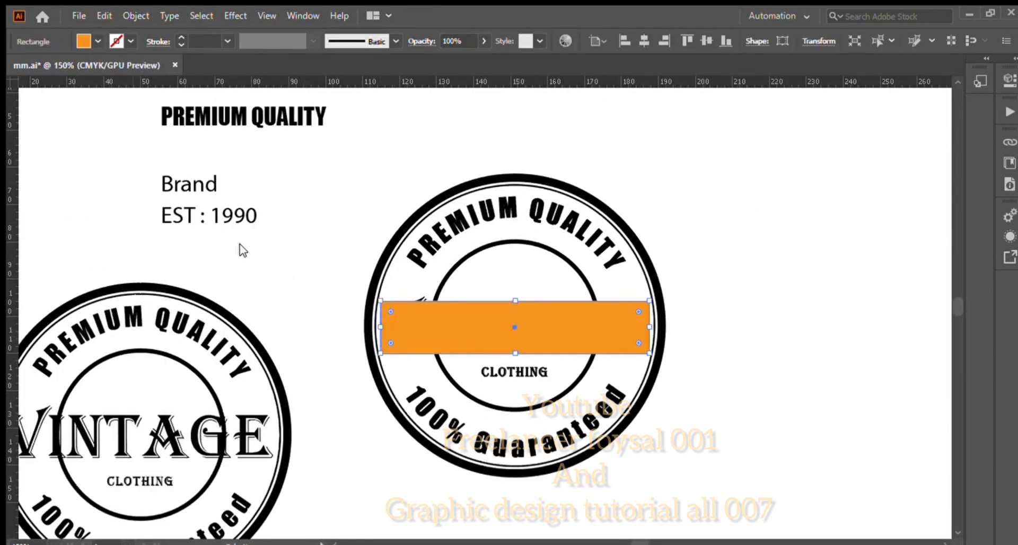
{"action": "left_click", "coordinate": [139, 64]}
Place the orange-red rectangle behind the "VINTAGE" title and nudge it vertically to sit evenly behind the lettering.
{"action": "key", "text": "ctrl+x"}
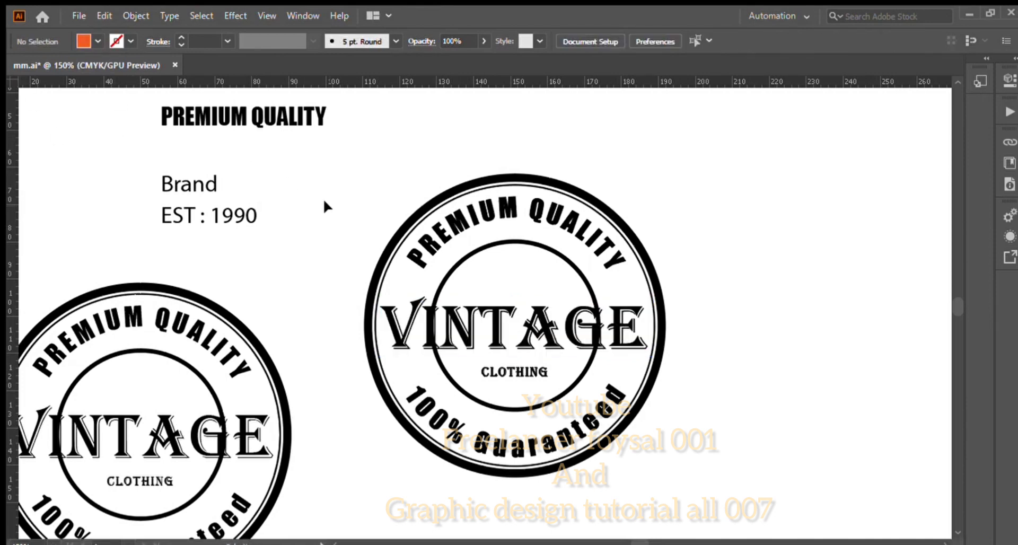
{"action": "key", "text": "ctrl+b"}
{"action": "left_click", "coordinate": [542, 331], "text": "shift"}
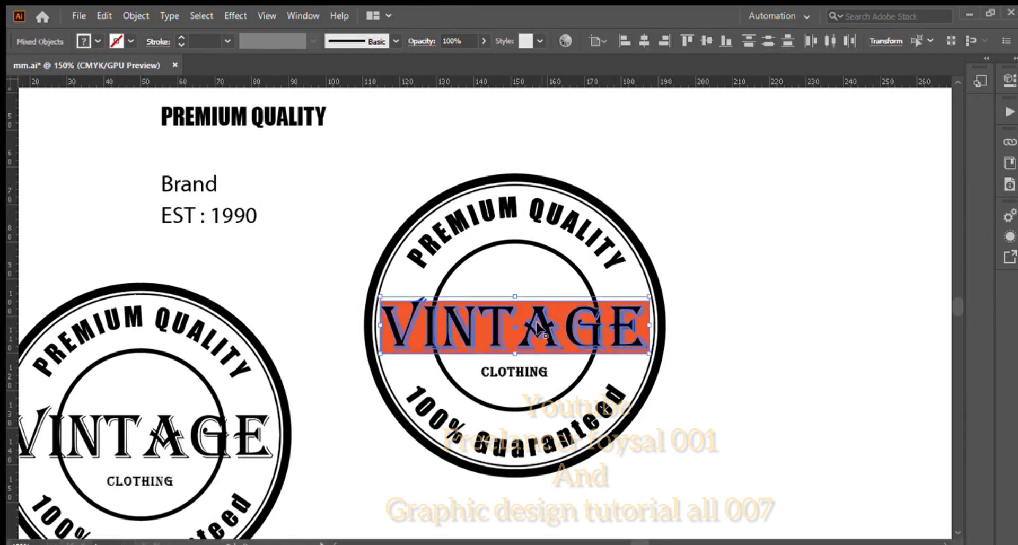
{"action": "left_click", "coordinate": [707, 40]}
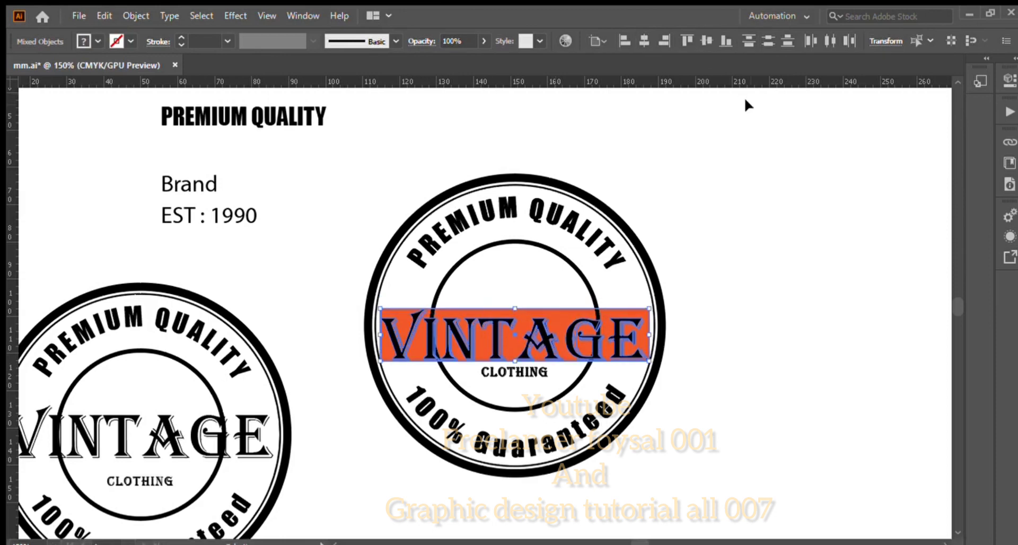
{"action": "key", "text": "shift+Up"}
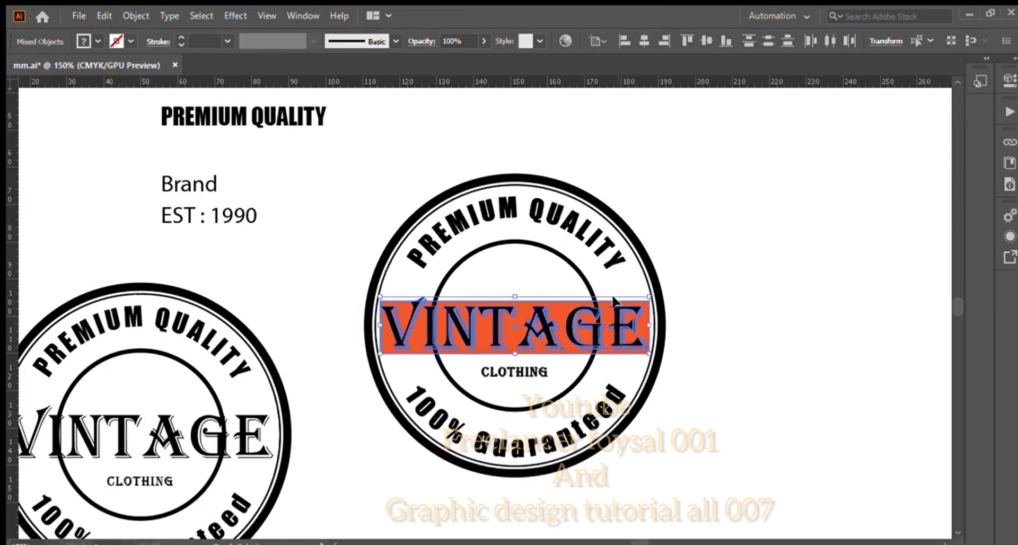
{"action": "left_click", "coordinate": [702, 190]}
{"action": "left_click", "coordinate": [567, 307]}
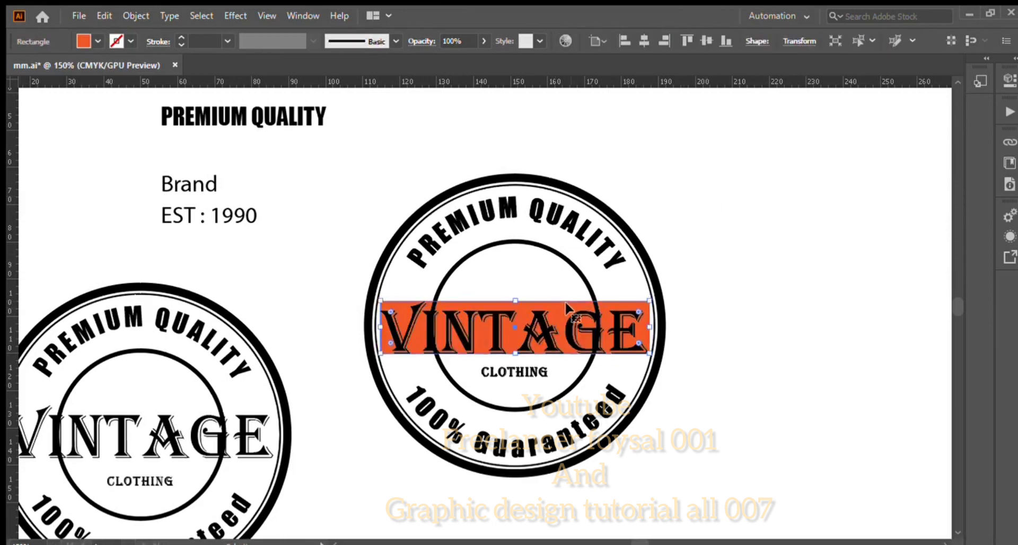
{"action": "left_click_drag", "start_coordinate": [567, 307], "coordinate": [567, 310]}
{"action": "left_click", "coordinate": [705, 284]}
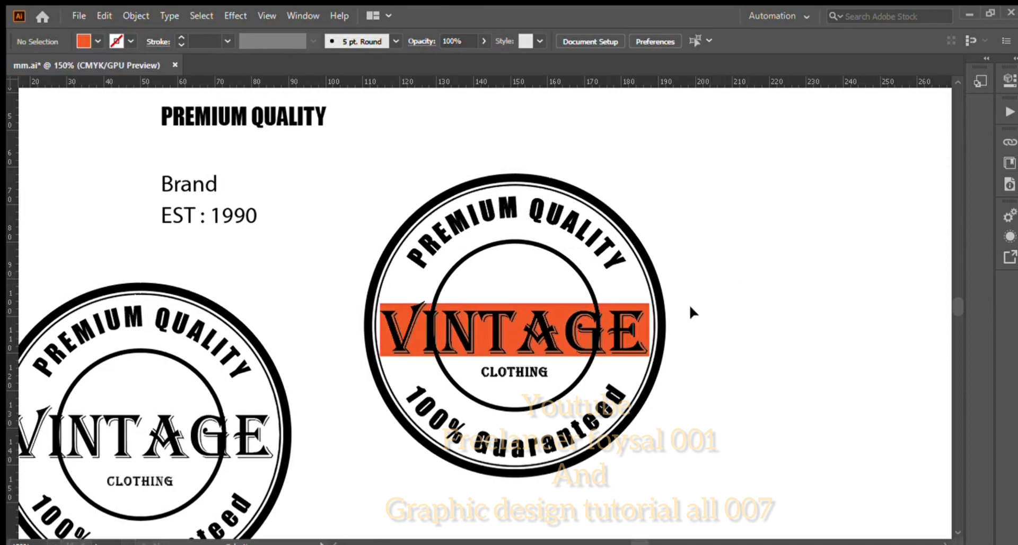
Bring the orange-red rectangle to the front so it lies over the inner ring and the "VINTAGE" title.
{"action": "scroll", "coordinate": [692, 311], "scroll_direction": "up", "scroll_amount": 2}
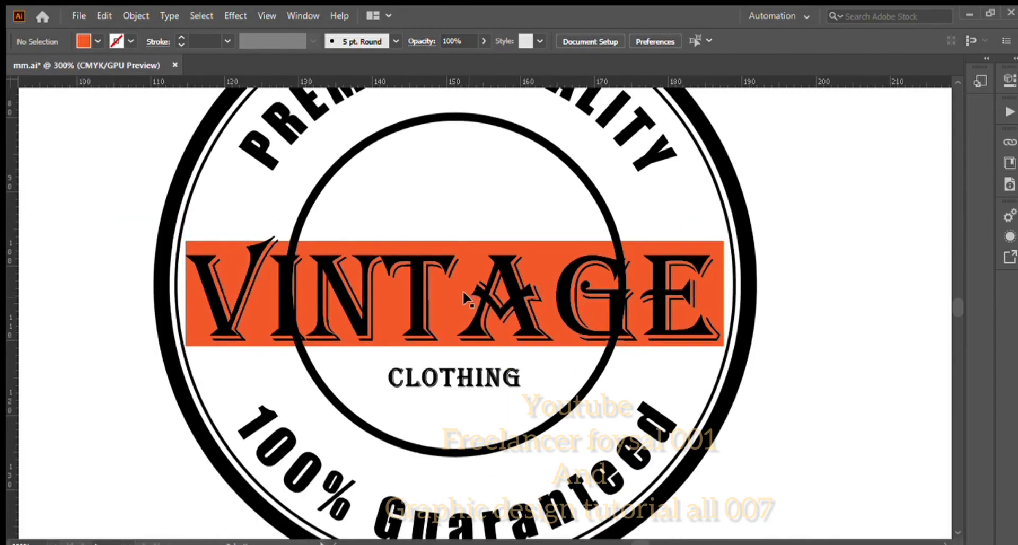
{"action": "left_click", "coordinate": [291, 237]}
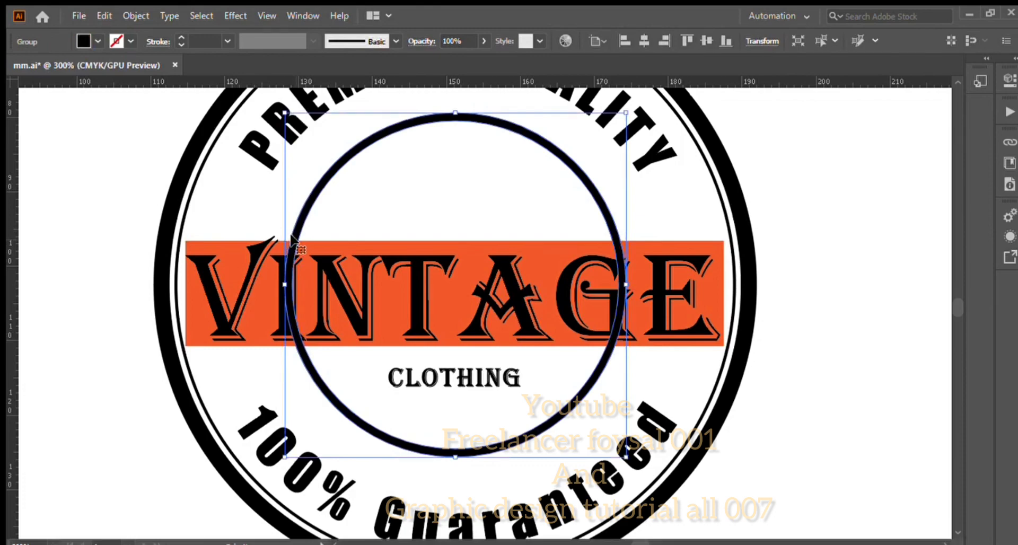
{"action": "scroll", "coordinate": [330, 238], "scroll_direction": "down", "scroll_amount": 2}
{"action": "scroll", "coordinate": [329, 234], "scroll_direction": "up", "scroll_amount": 1}
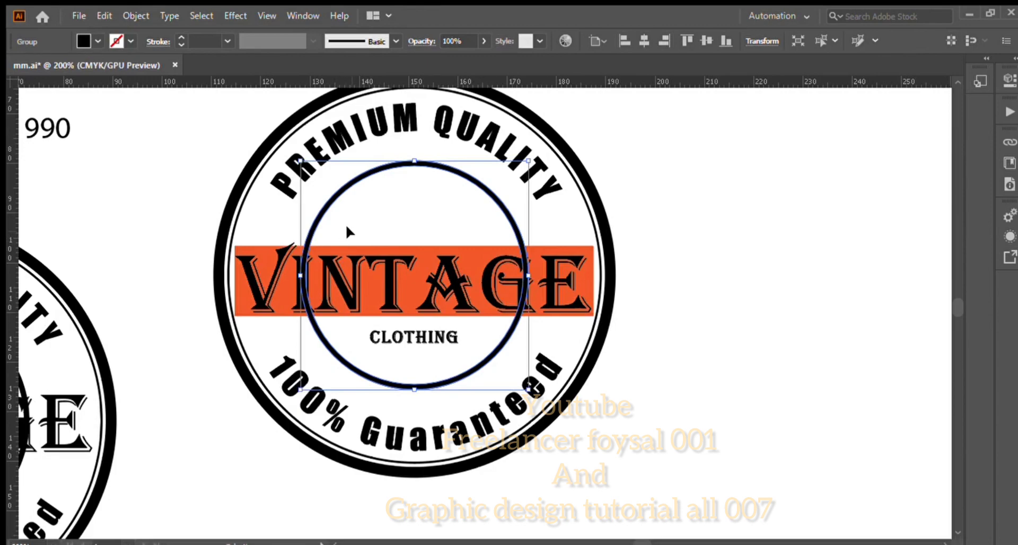
{"action": "left_click", "coordinate": [260, 247], "text": "shift"}
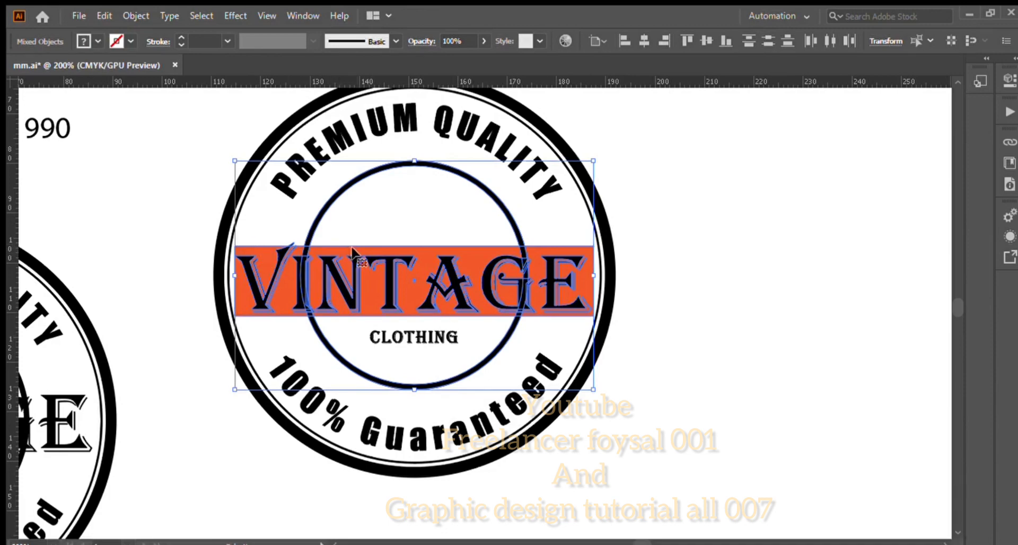
{"action": "left_click", "coordinate": [256, 247]}
{"action": "key", "text": "ctrl+shift+bracketright"}
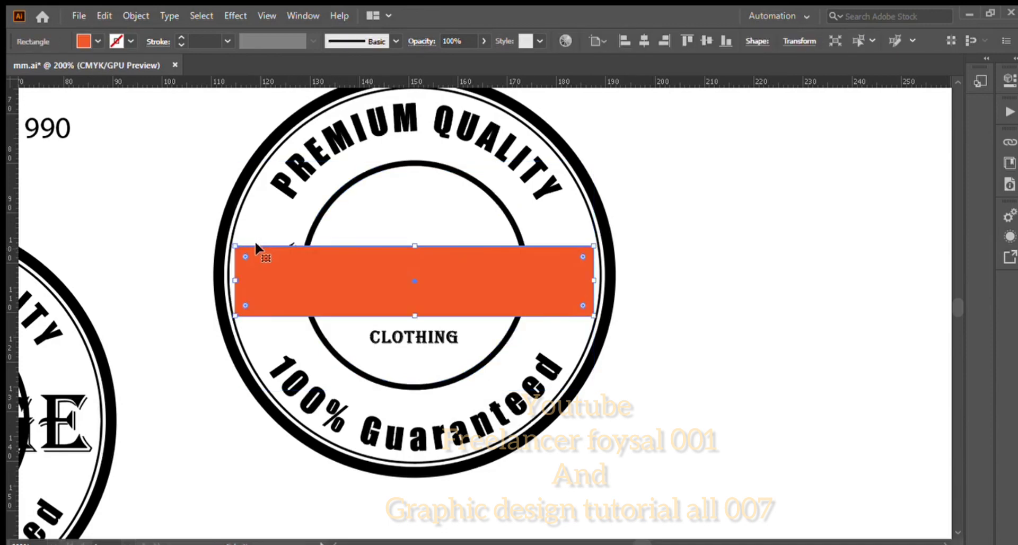
Subtract the orange-red rectangle from the inner ring as a compound shape, cutting the ring open behind the "VINTAGE" title.
{"action": "left_click", "coordinate": [308, 232], "text": "shift"}
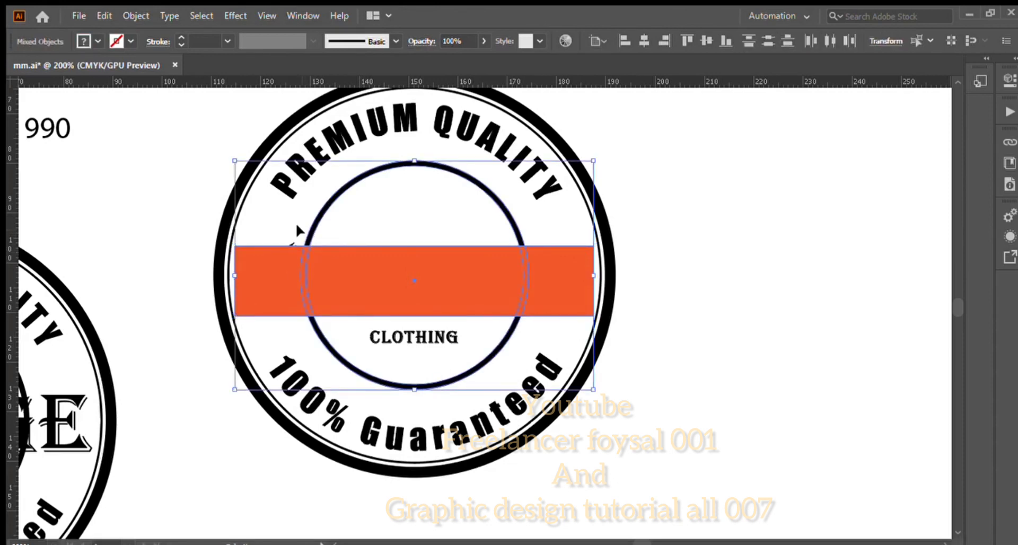
{"action": "left_click", "coordinate": [667, 214]}
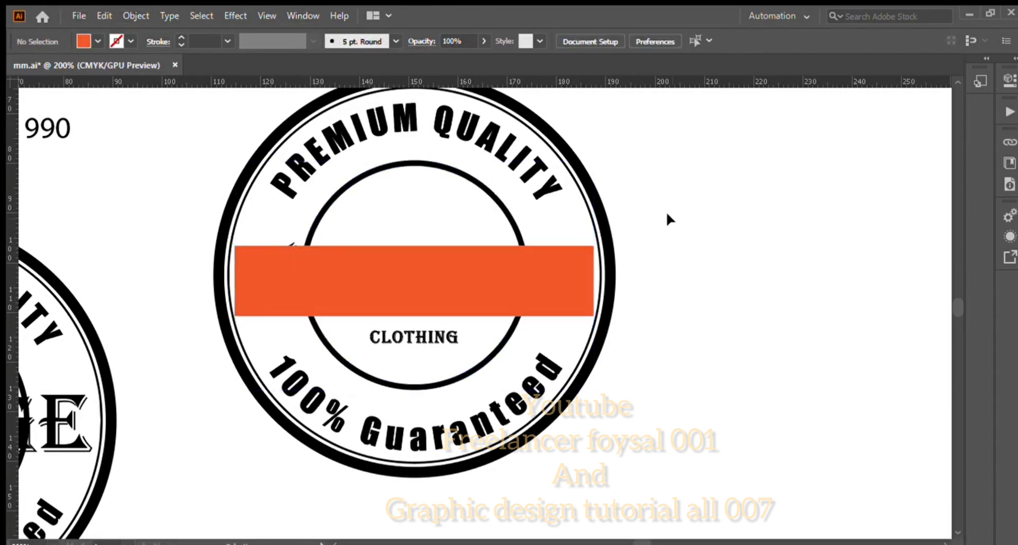
{"action": "scroll", "coordinate": [668, 214], "scroll_direction": "up", "scroll_amount": 1}
{"action": "left_click", "coordinate": [339, 284]}
{"action": "left_click", "coordinate": [315, 235], "text": "shift"}
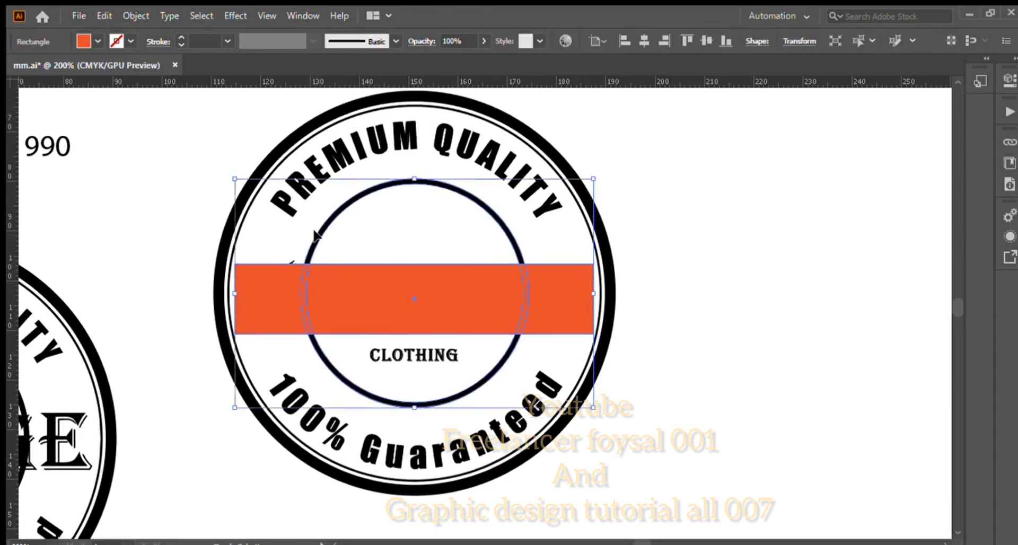
{"action": "left_click", "coordinate": [888, 379], "text": "alt"}
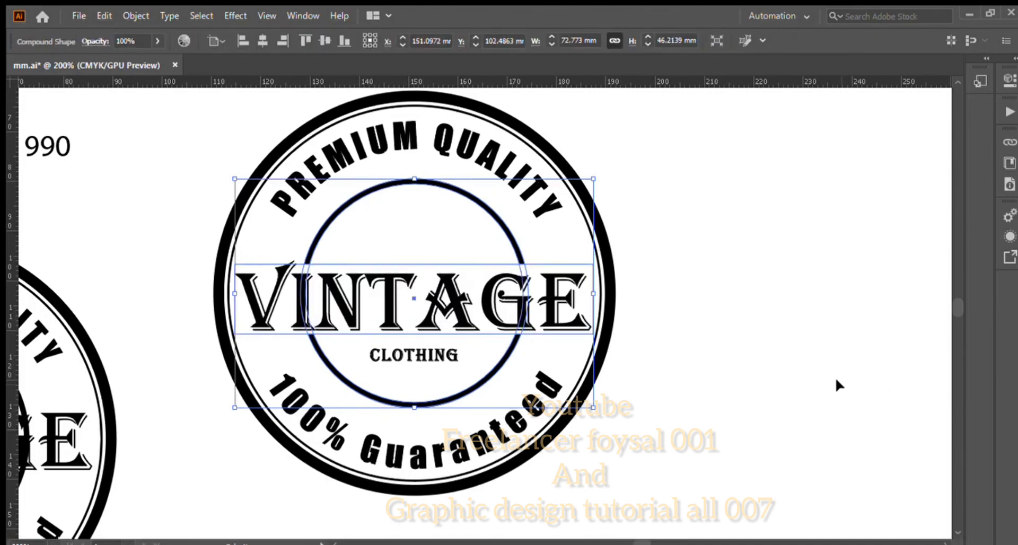
{"action": "left_click", "coordinate": [870, 397]}
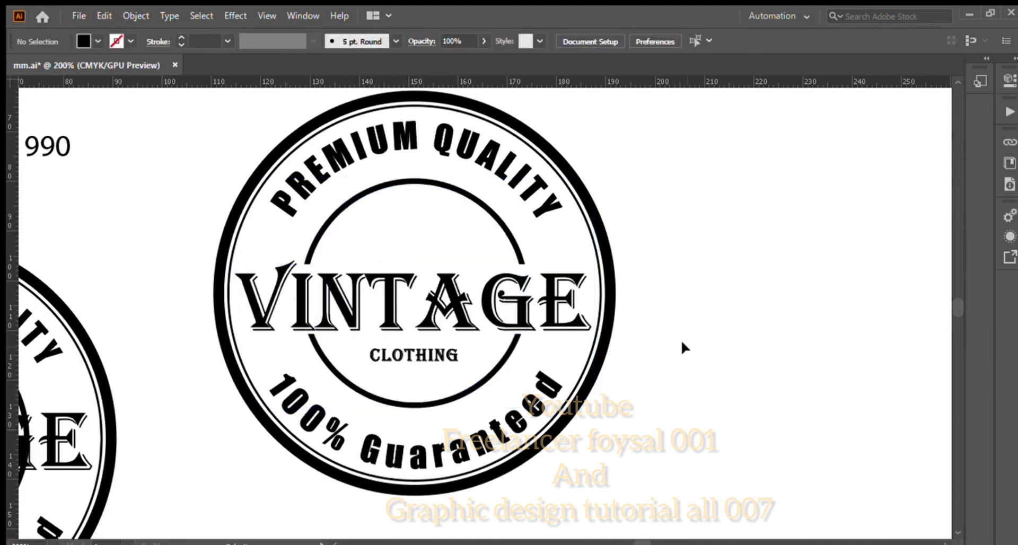
Draw a vertical line about 35 mm long on the empty area beside the pasted badge with a 2 pt stroke.
{"action": "scroll", "coordinate": [575, 260], "scroll_direction": "down", "scroll_amount": 2}
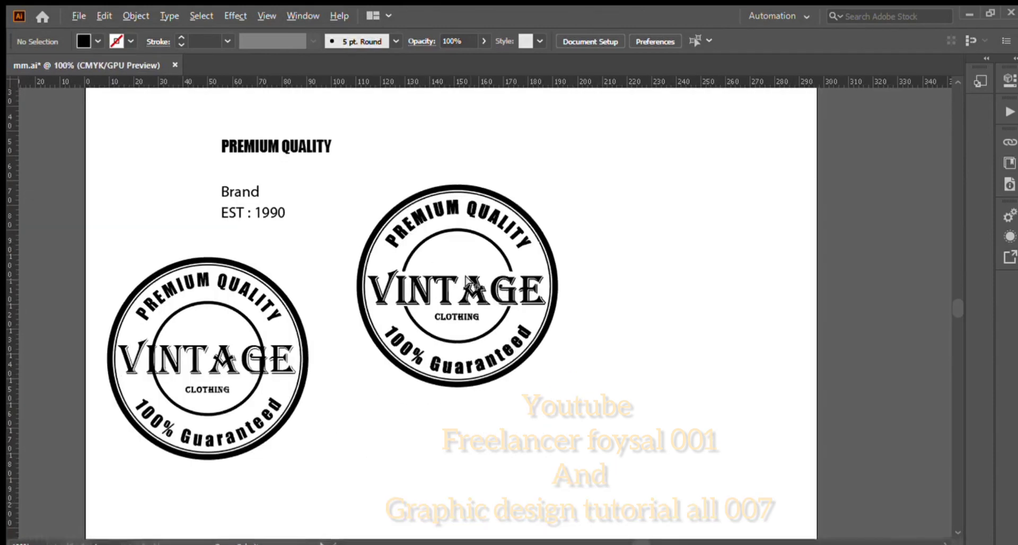
{"action": "left_click_drag", "start_coordinate": [626, 217], "coordinate": [640, 303]}
{"action": "left_click", "coordinate": [182, 37]}
{"action": "left_click", "coordinate": [181, 37]}
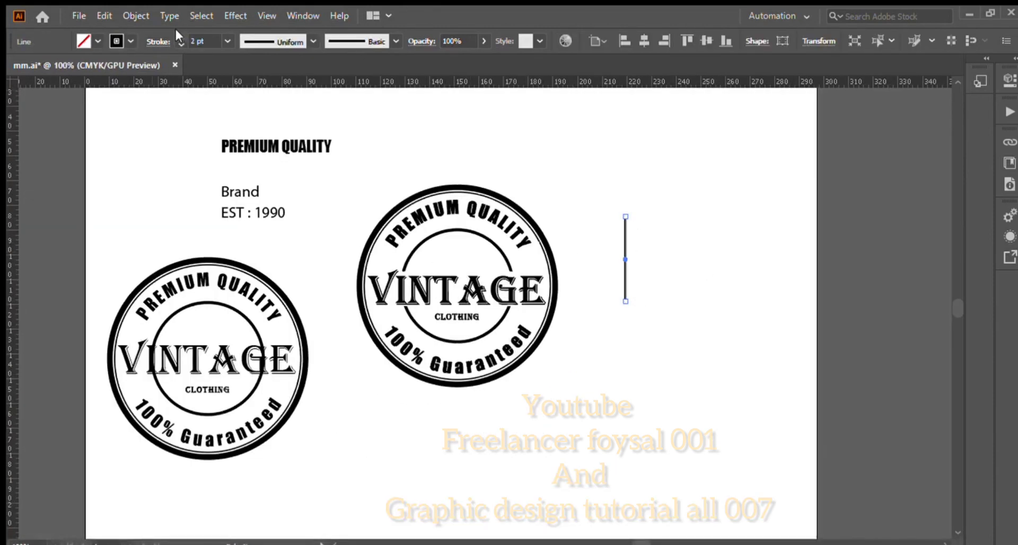
Apply the triangular tapered width profile to the vertical line.
{"action": "key", "text": "v"}
{"action": "left_click", "coordinate": [129, 134]}
{"action": "left_click", "coordinate": [626, 251]}
{"action": "left_click", "coordinate": [313, 41]}
{"action": "left_click", "coordinate": [276, 156]}
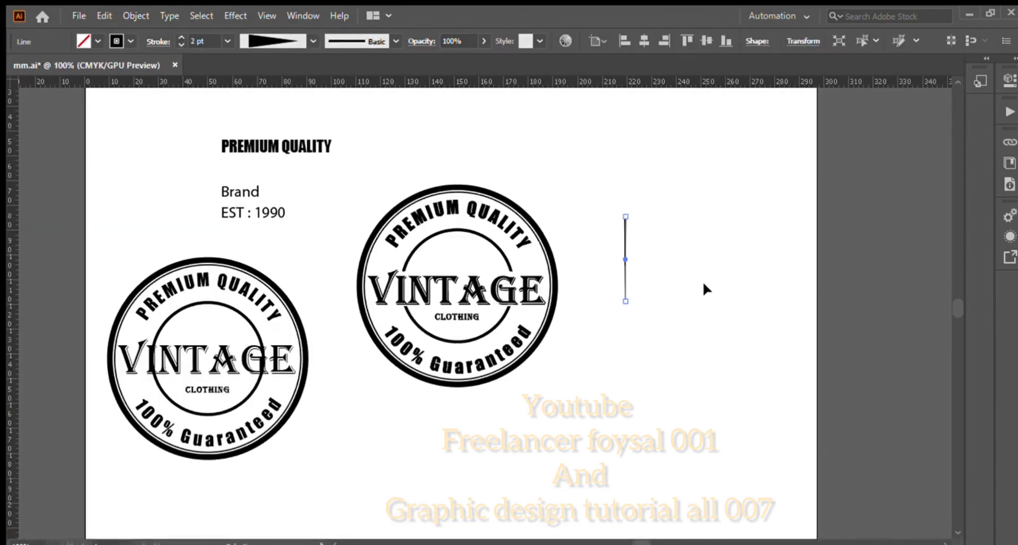
{"action": "left_click", "coordinate": [703, 282]}
Set the tapered line's stroke to 4 pt and flip its profile so the thick end is at the bottom.
{"action": "left_click", "coordinate": [624, 267]}
{"action": "left_click", "coordinate": [181, 37]}
{"action": "left_click", "coordinate": [181, 37]}
{"action": "left_click", "coordinate": [631, 247]}
{"action": "left_click_drag", "start_coordinate": [627, 256], "coordinate": [593, 192]}
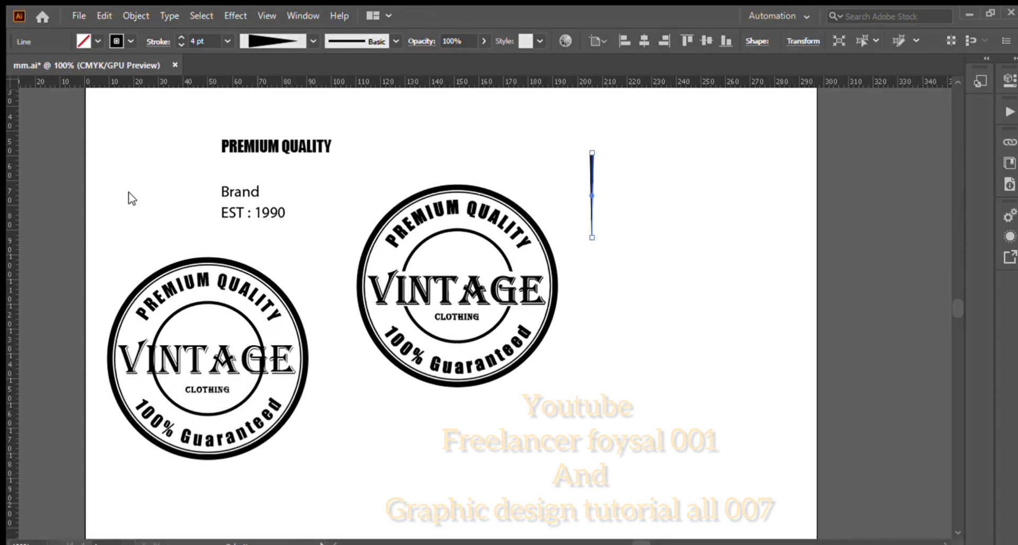
{"action": "left_click", "coordinate": [139, 268]}
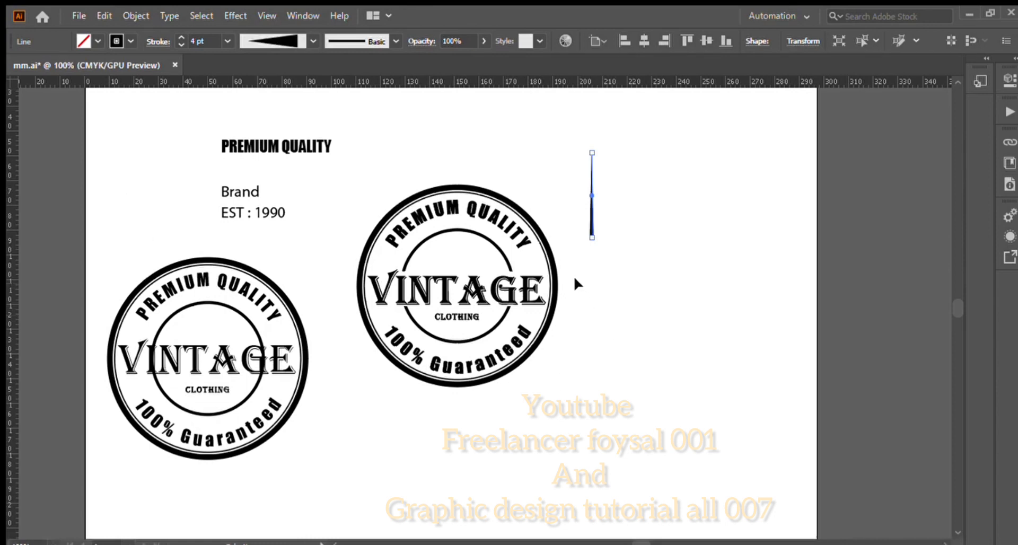
Move the tapered line off the artboard onto the empty pasteboard below it.
{"action": "left_click_drag", "start_coordinate": [591, 217], "coordinate": [614, 397]}
{"action": "scroll", "coordinate": [611, 318], "scroll_direction": "down", "scroll_amount": 7}
{"action": "left_click_drag", "start_coordinate": [615, 97], "coordinate": [524, 392]}
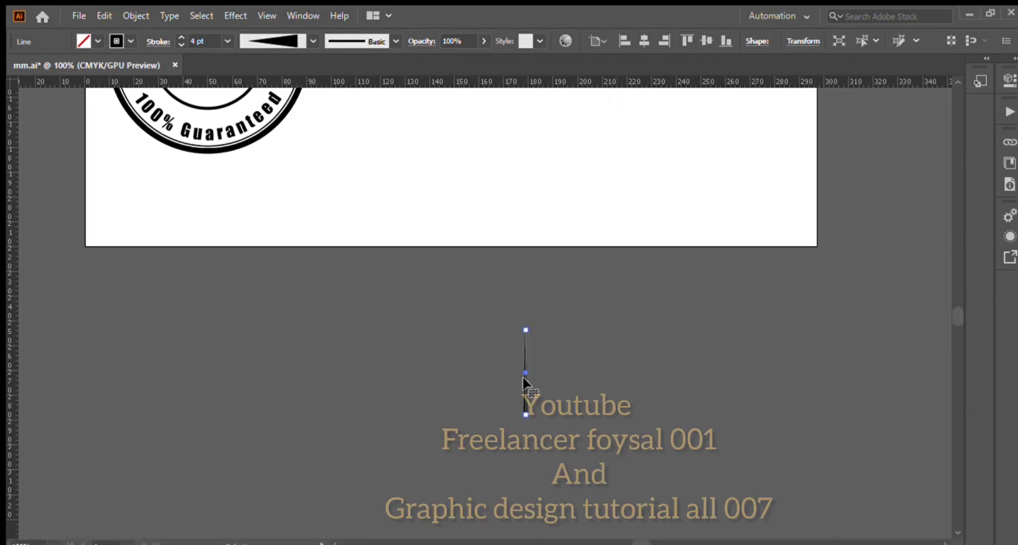
{"action": "scroll", "coordinate": [556, 334], "scroll_direction": "down", "scroll_amount": 2}
{"action": "left_click", "coordinate": [588, 304]}
{"action": "left_click_drag", "start_coordinate": [588, 304], "coordinate": [454, 309]}
Draw a small circle about 7 mm in diameter centred just below the thick end of the tapered line.
{"action": "key", "text": "r"}
{"action": "scroll", "coordinate": [554, 337], "scroll_direction": "up", "scroll_amount": 1}
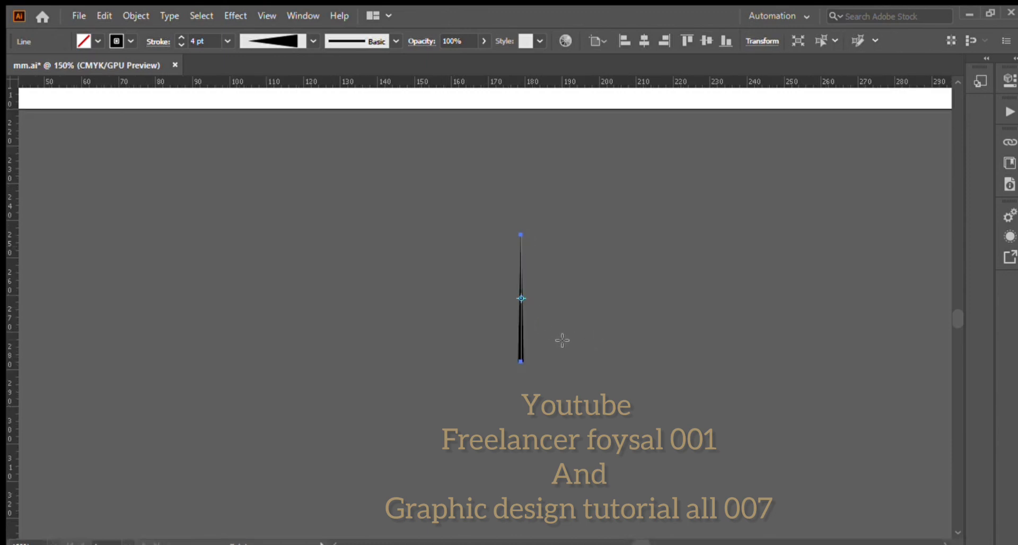
{"action": "key", "text": "alt"}
{"action": "left_click", "coordinate": [6, 161]}
{"action": "left_click_drag", "start_coordinate": [521, 380], "coordinate": [534, 393]}
{"action": "scroll", "coordinate": [528, 371], "scroll_direction": "up", "scroll_amount": 3}
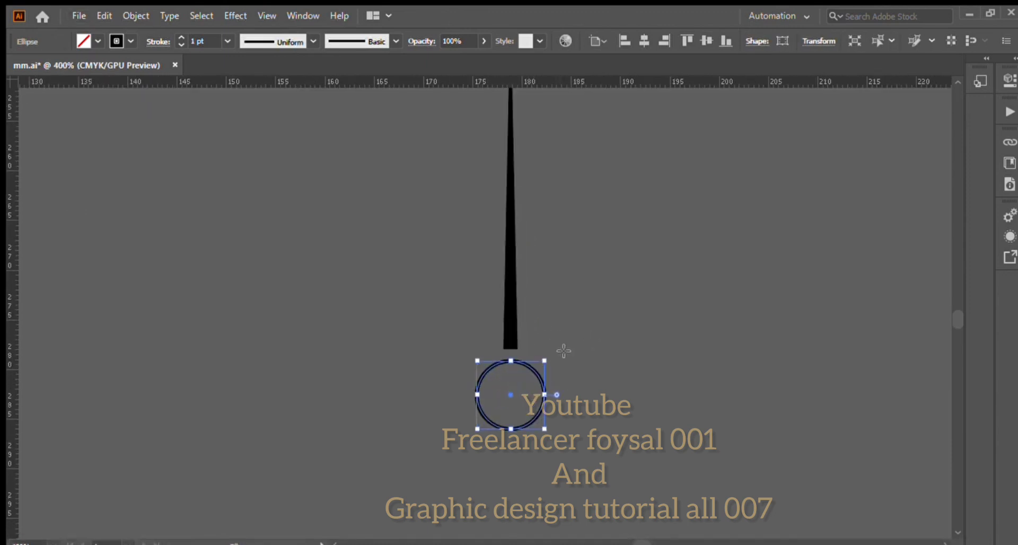
Enlarge the small circle to about 8 mm and move the tapered line up to leave a gap above it.
{"action": "scroll", "coordinate": [555, 342], "scroll_direction": "down", "scroll_amount": 1}
{"action": "key", "text": "v"}
{"action": "left_click_drag", "start_coordinate": [545, 325], "coordinate": [551, 317]}
{"action": "left_click_drag", "start_coordinate": [494, 286], "coordinate": [552, 331]}
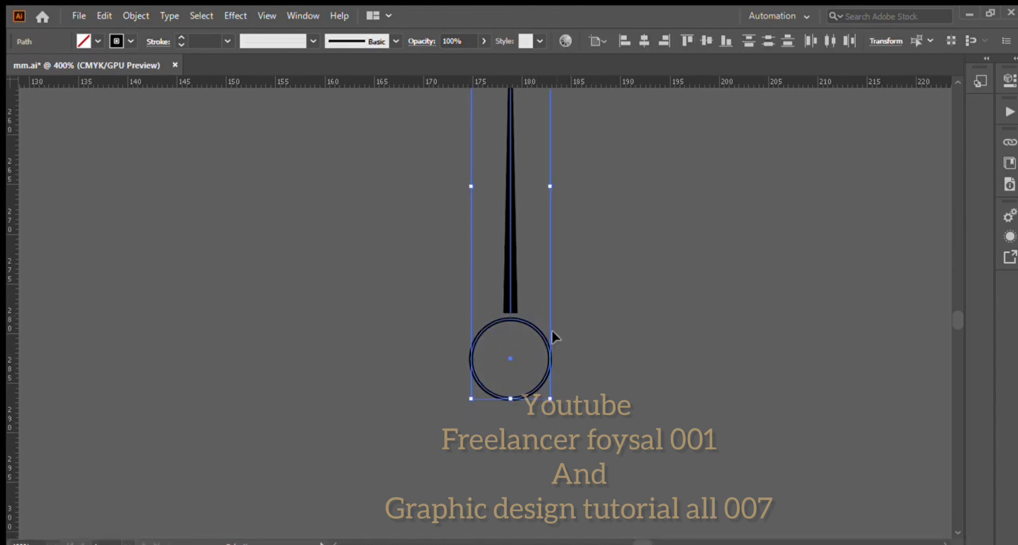
{"action": "scroll", "coordinate": [553, 332], "scroll_direction": "down", "scroll_amount": 2}
{"action": "scroll", "coordinate": [462, 289], "scroll_direction": "down", "scroll_amount": 2}
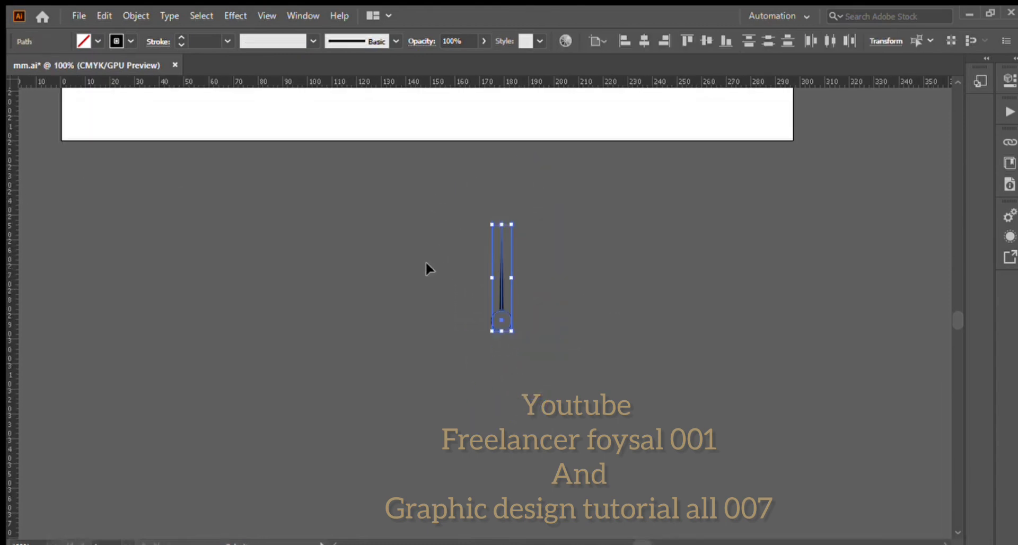
{"action": "left_click", "coordinate": [381, 295]}
{"action": "left_click", "coordinate": [502, 281]}
{"action": "left_click", "coordinate": [411, 304]}
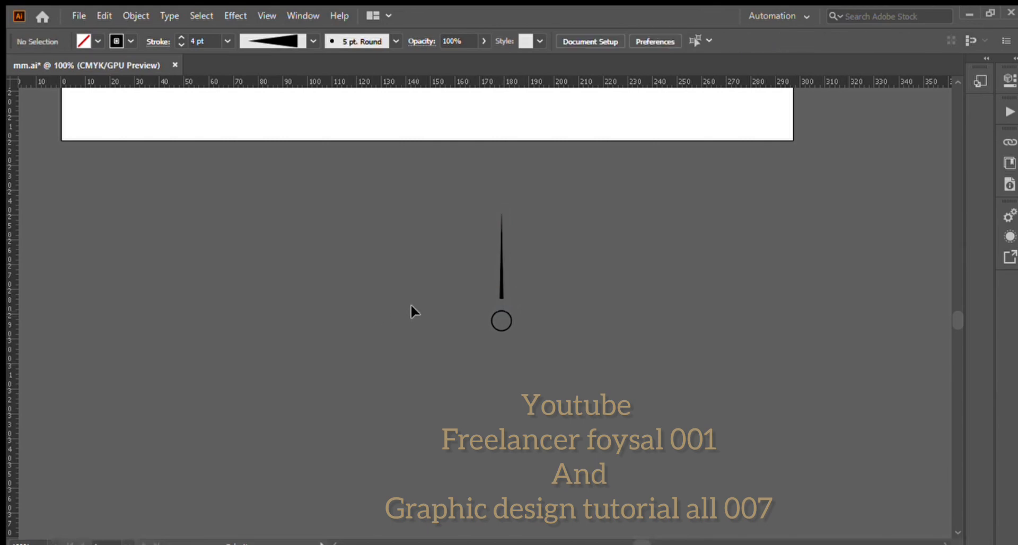
Create a copy of the tapered line rotated 30° counterclockwise about the small circle's centre.
{"action": "left_click", "coordinate": [502, 296]}
{"action": "scroll", "coordinate": [502, 309], "scroll_direction": "up", "scroll_amount": 3}
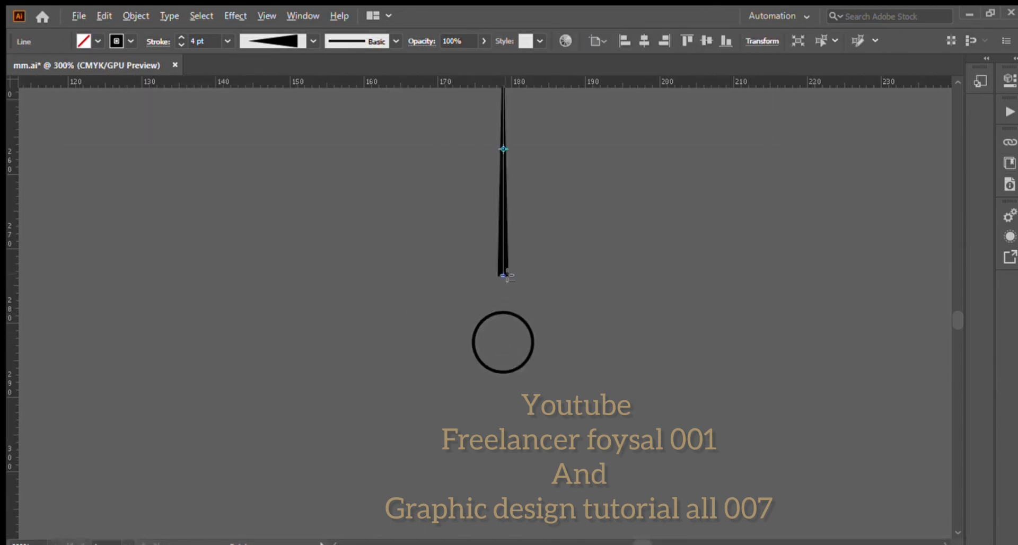
{"action": "key", "text": "alt"}
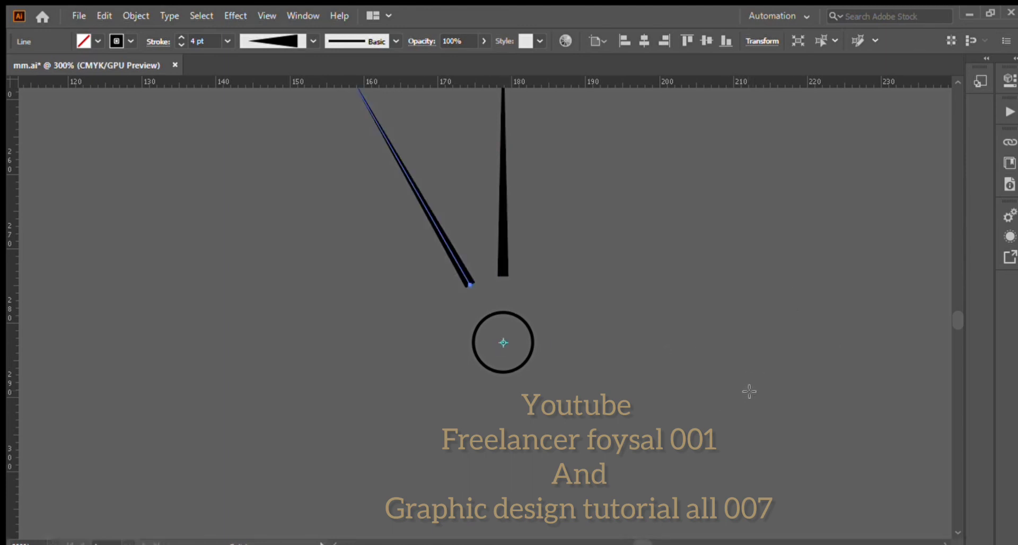
Repeat the rotated copy until twelve evenly spaced spikes surround the small circle.
{"action": "key", "text": "ctrl+minus"}
{"action": "key", "text": "ctrl+minus"}
{"action": "key", "text": "ctrl+d"}
{"action": "key", "text": "ctrl+d"}
{"action": "key", "text": "ctrl+d"}
{"action": "key", "text": "ctrl+d"}
{"action": "key", "text": "ctrl+d"}
{"action": "key", "text": "ctrl+d"}
{"action": "key", "text": "ctrl+d"}
{"action": "key", "text": "ctrl+d"}
{"action": "key", "text": "ctrl+d"}
{"action": "key", "text": "ctrl+d"}
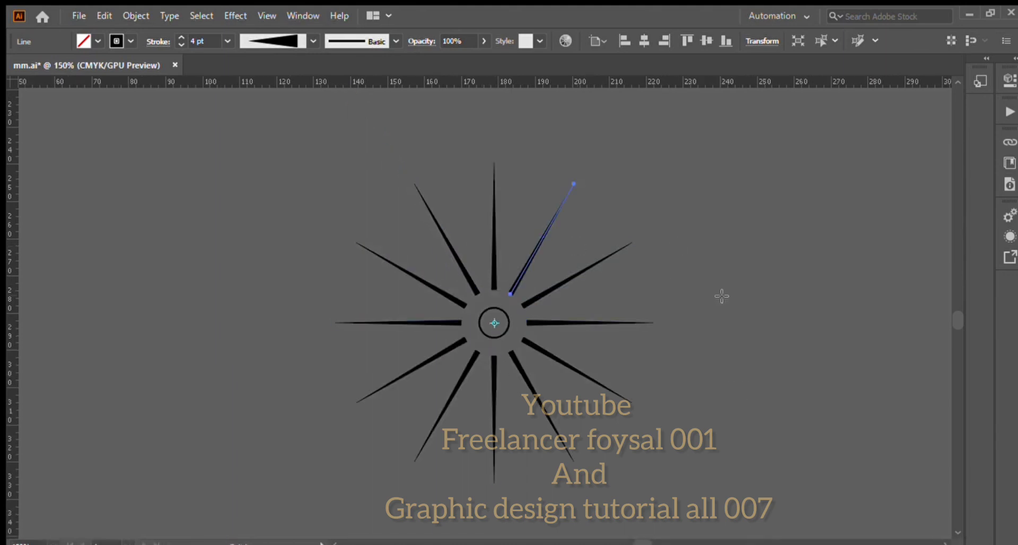
Overlay an orange copy of the top vertical spike in place and shorten it from its outer end.
{"action": "key", "text": "v"}
{"action": "left_click", "coordinate": [464, 311]}
{"action": "left_click", "coordinate": [493, 273]}
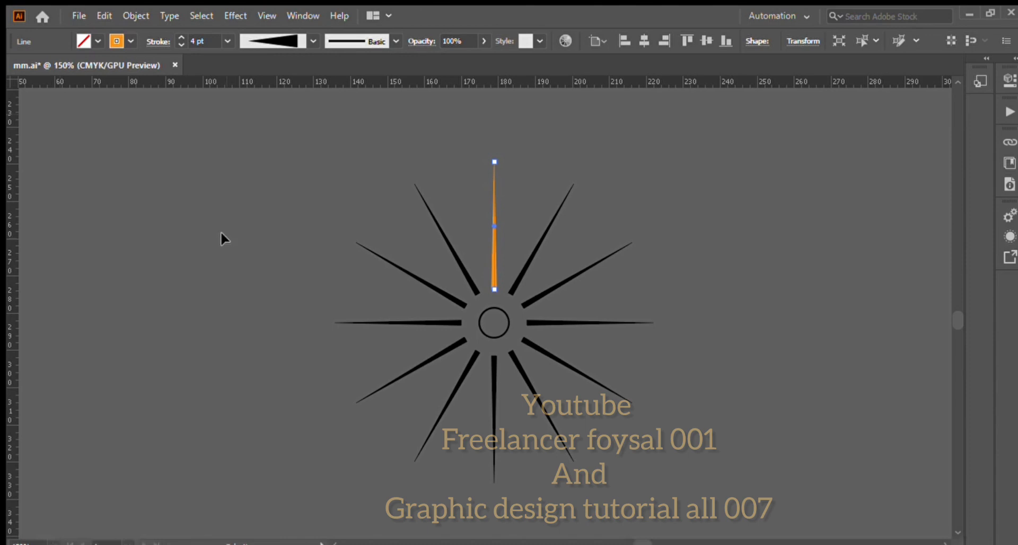
{"action": "left_click_drag", "start_coordinate": [489, 154], "coordinate": [490, 187]}
Try a rotated copy of the orange spike about the small circle's centre, between two black spikes, and undo it.
{"action": "key", "text": "r"}
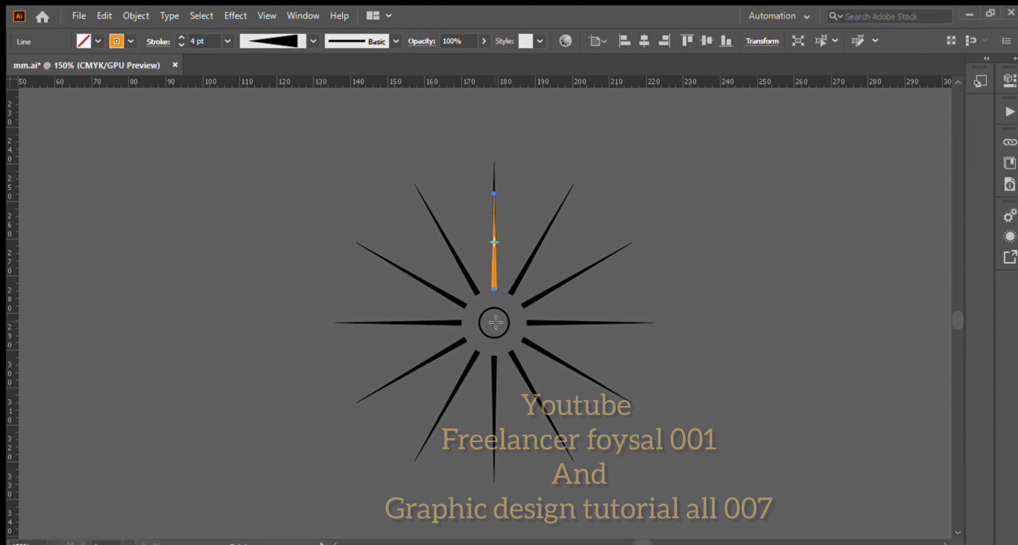
{"action": "scroll", "coordinate": [495, 322], "scroll_direction": "up", "scroll_amount": 4}
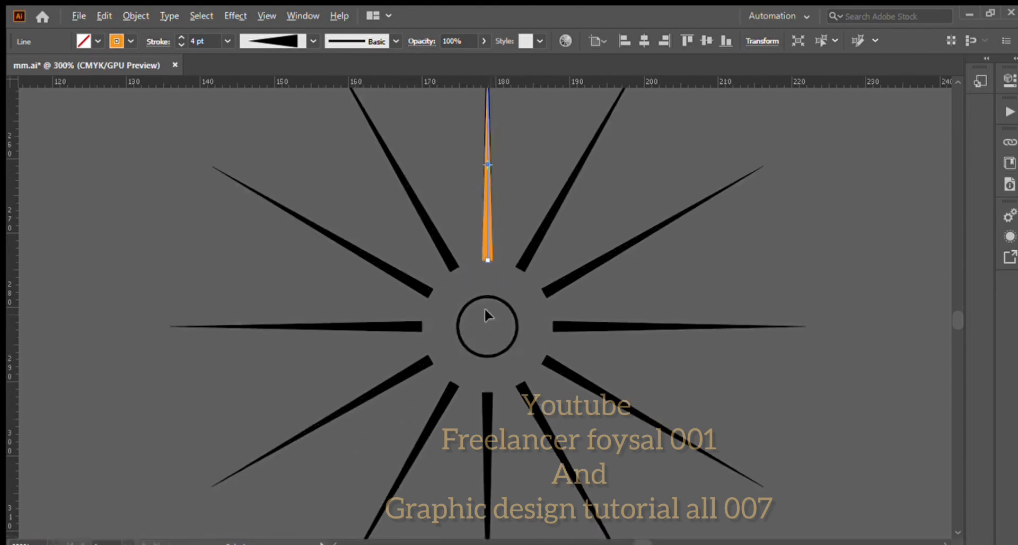
{"action": "left_click", "coordinate": [480, 335], "text": "alt"}
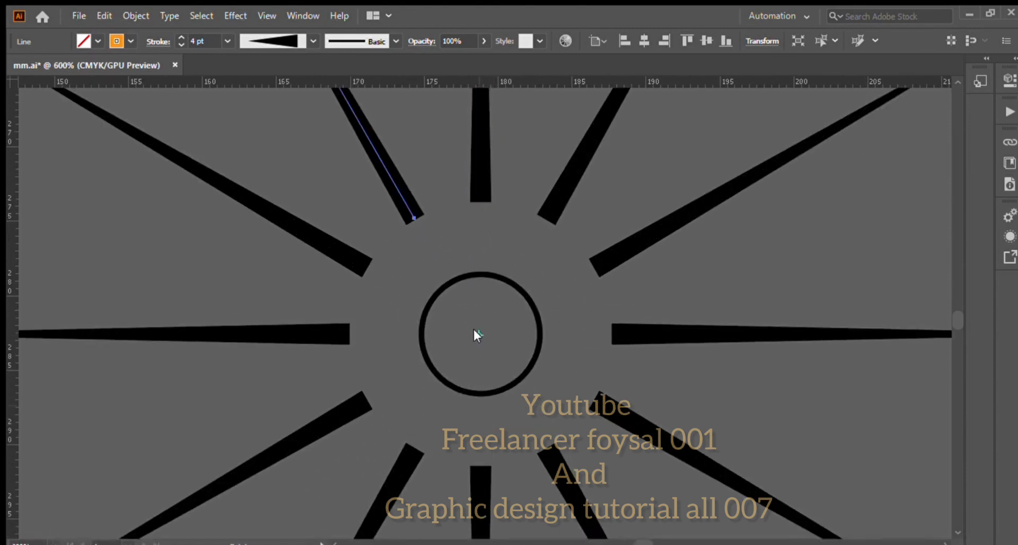
{"action": "left_click", "coordinate": [738, 375]}
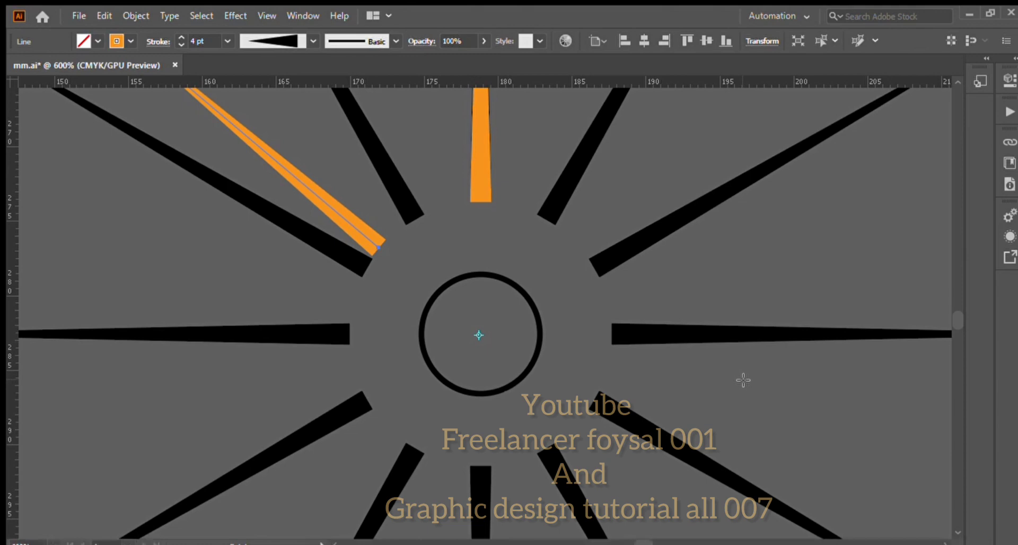
{"action": "key", "text": "ctrl+z"}
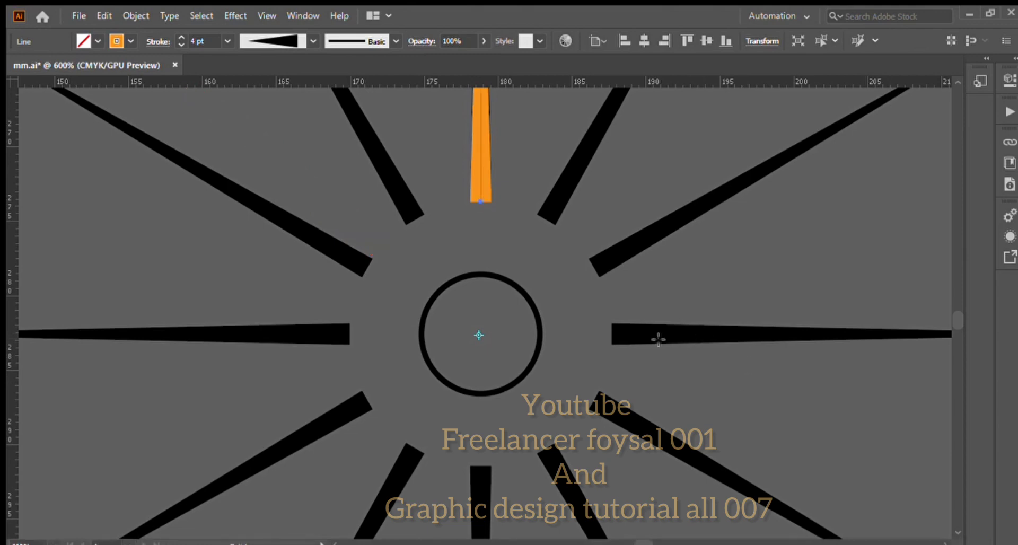
Create a copy of the orange spike rotated 30° about the circle's centre and repeat it around the whole burst.
{"action": "scroll", "coordinate": [479, 167], "scroll_direction": "down", "scroll_amount": 2}
{"action": "key", "text": "ctrl+z"}
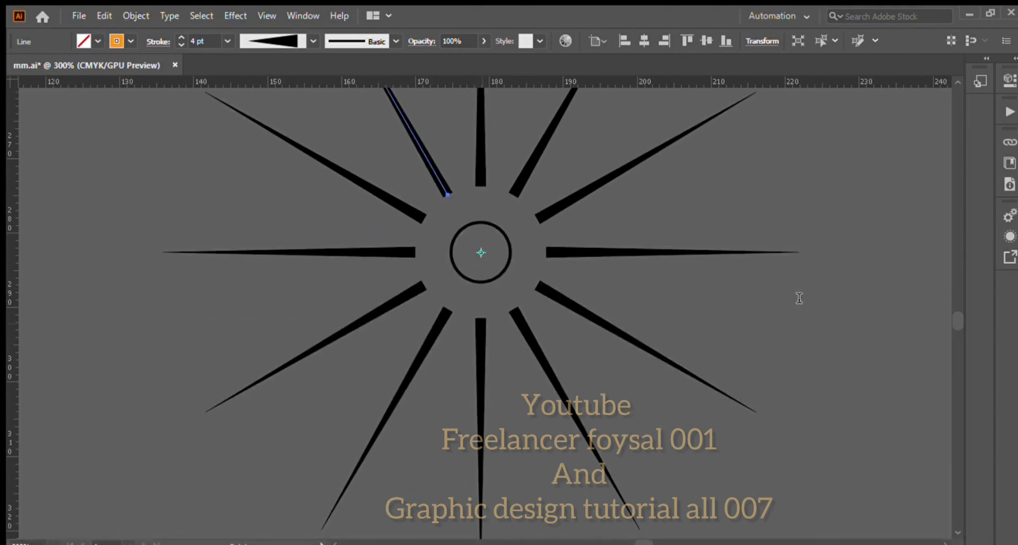
{"action": "key", "text": "ctrl+z"}
{"action": "key", "text": "ctrl+z"}
{"action": "key", "text": "ctrl+z"}
{"action": "key", "text": "ctrl+z"}
{"action": "key", "text": "ctrl+z"}
{"action": "key", "text": "ctrl+z"}
{"action": "key", "text": "ctrl+z"}
{"action": "key", "text": "ctrl+z"}
{"action": "key", "text": "ctrl+z"}
{"action": "key", "text": "ctrl+z"}
{"action": "key", "text": "ctrl+z"}
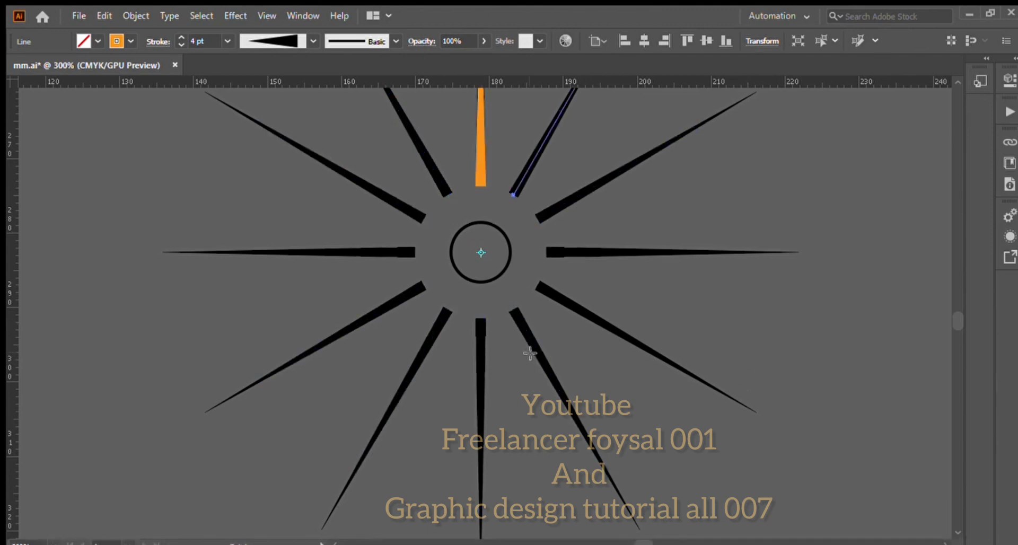
Undo the repeated copies and shorten the remaining orange spike further from its outer end.
{"action": "scroll", "coordinate": [525, 339], "scroll_direction": "down", "scroll_amount": 1}
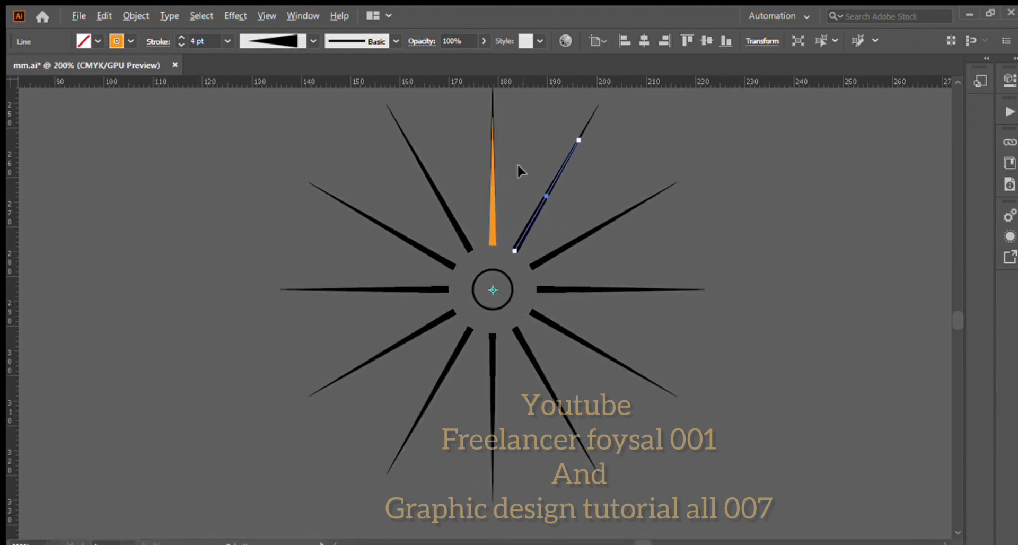
{"action": "left_click", "coordinate": [5, 93]}
{"action": "left_click", "coordinate": [517, 204]}
{"action": "left_click", "coordinate": [532, 218]}
{"action": "left_click", "coordinate": [557, 252], "text": "shift"}
{"action": "left_click", "coordinate": [484, 239]}
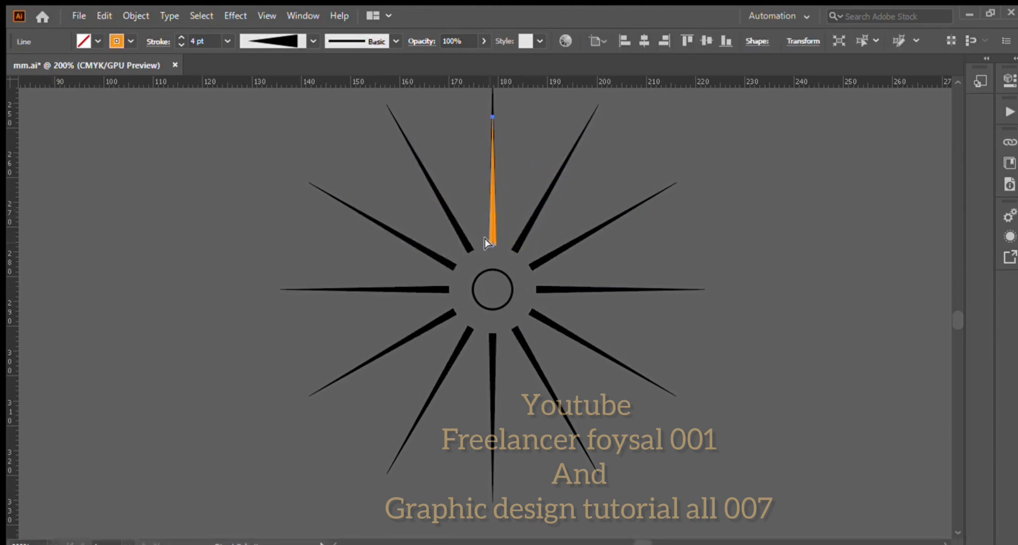
{"action": "left_click_drag", "start_coordinate": [493, 111], "coordinate": [490, 135]}
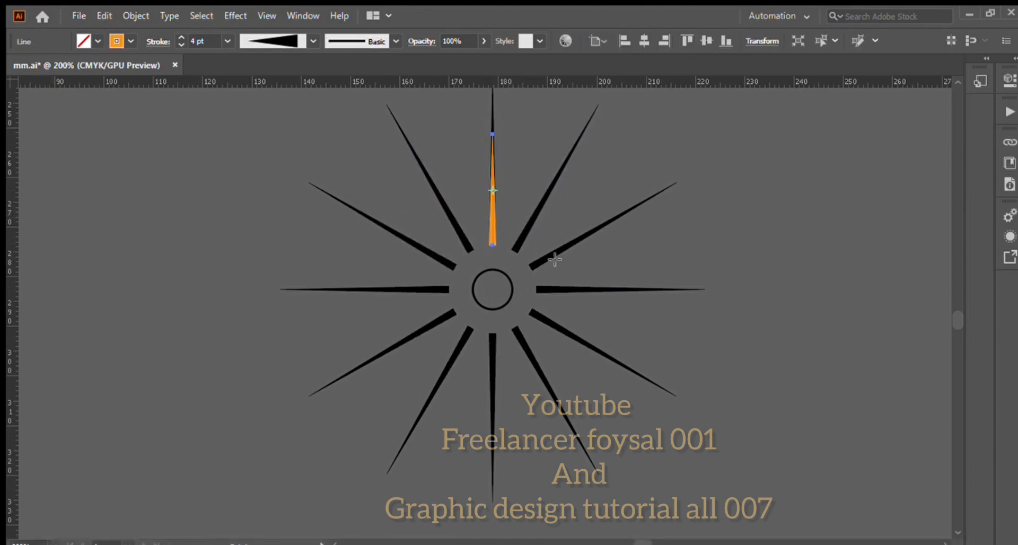
Rotate the orange spike about the small circle's centre into the gap between the two upper-left black spikes.
{"action": "left_click", "coordinate": [493, 289], "text": "alt"}
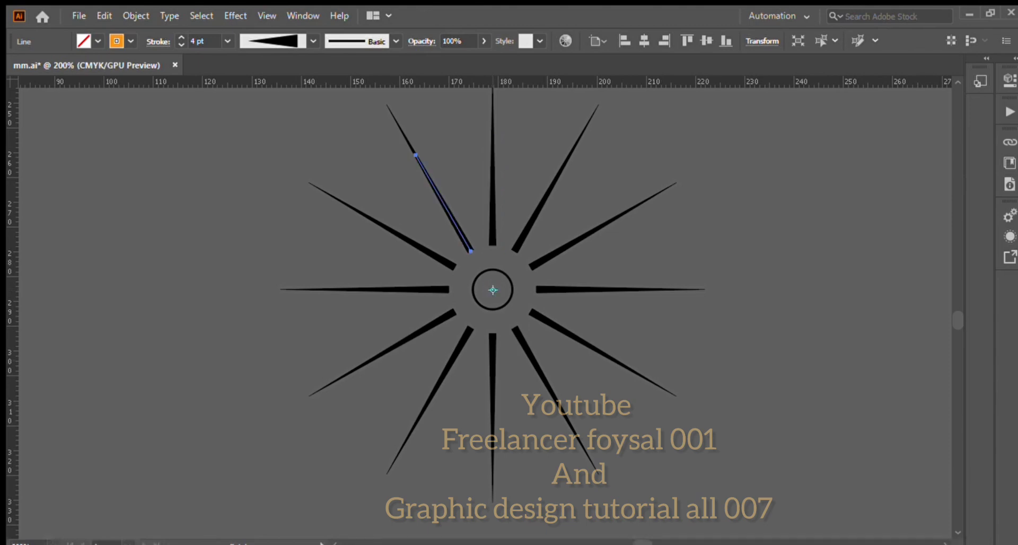
{"action": "left_click", "coordinate": [726, 377]}
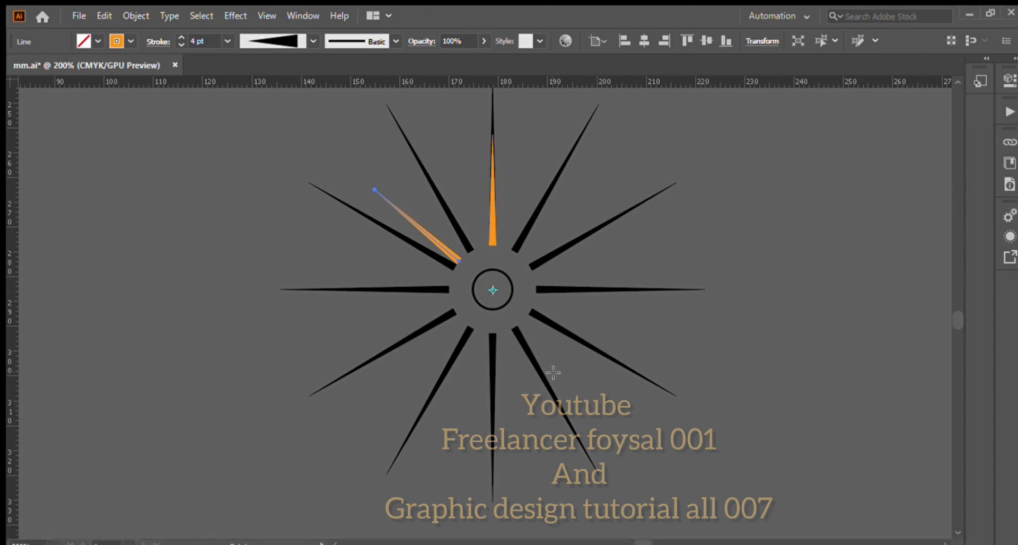
{"action": "key", "text": "v"}
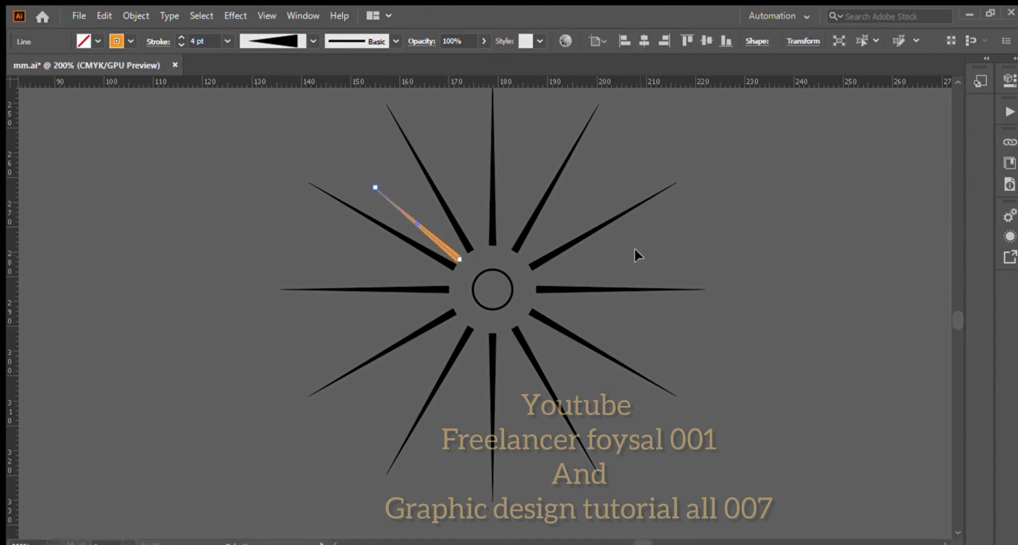
{"action": "left_click", "coordinate": [571, 271]}
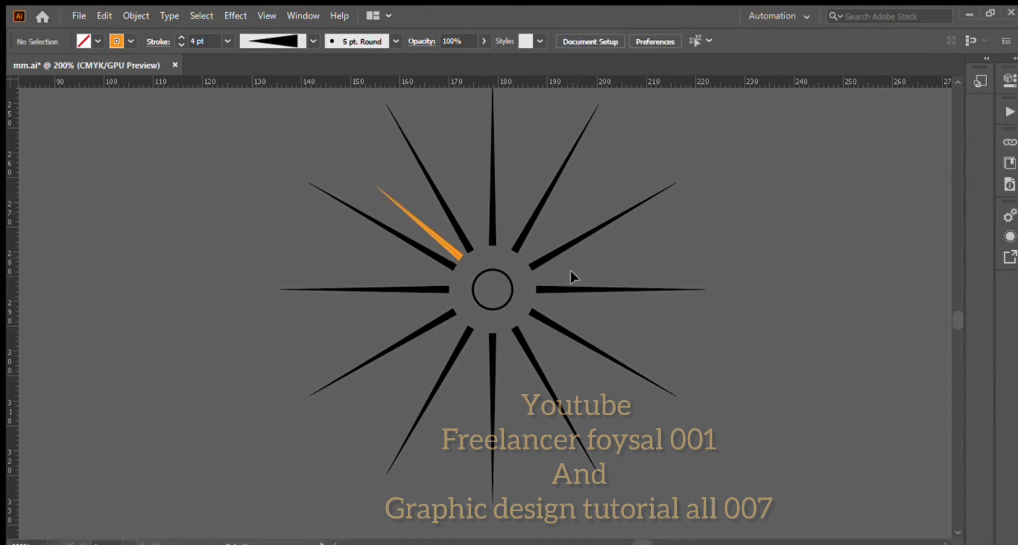
Copy the repositioned orange spike at 30° about the circle's centre and repeat the copy until every gap between black spikes is filled.
{"action": "left_click", "coordinate": [452, 251]}
{"action": "key", "text": "r"}
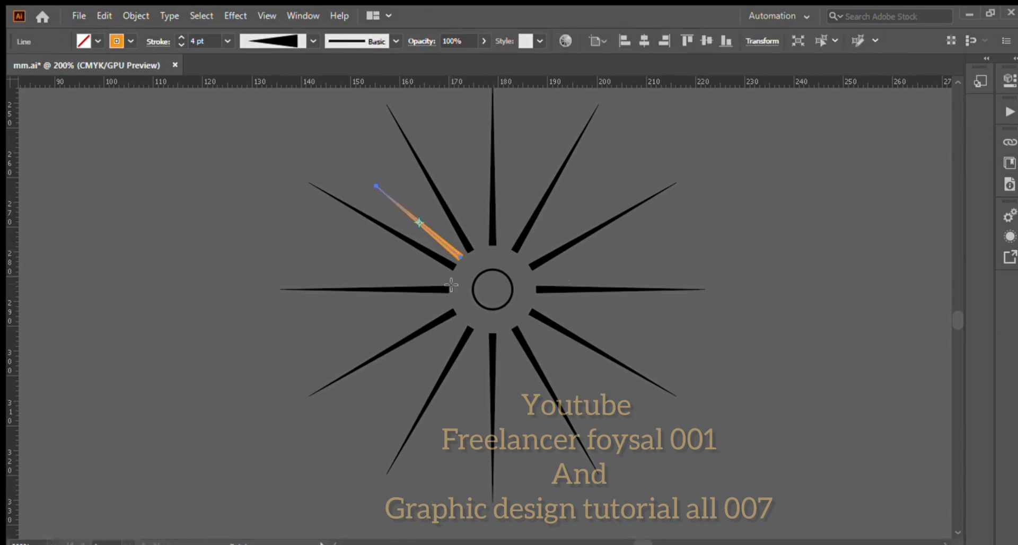
{"action": "left_click", "coordinate": [493, 290], "text": "alt"}
{"action": "type", "text": "30"}
{"action": "left_click", "coordinate": [724, 381]}
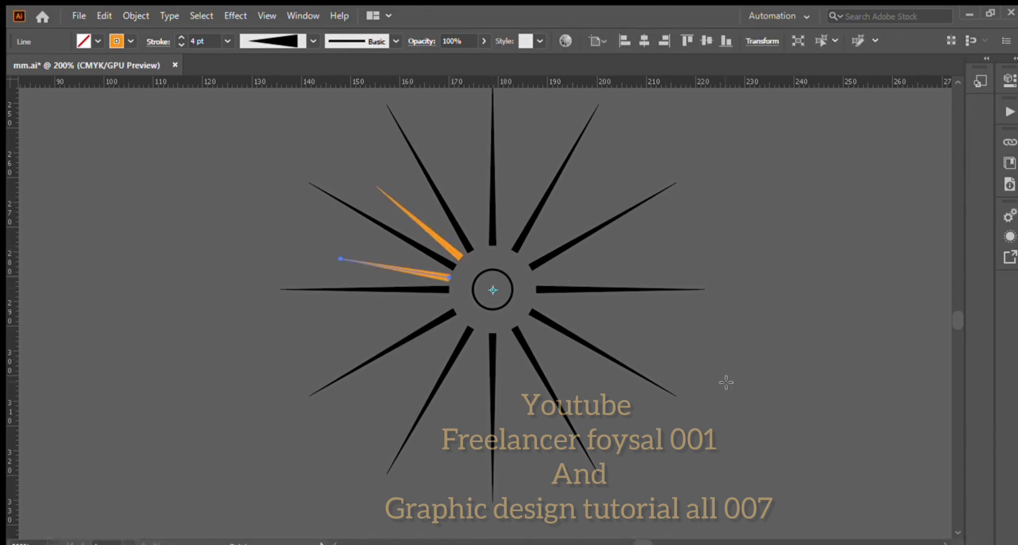
{"action": "key", "text": "ctrl+d"}
{"action": "key", "text": "ctrl+d"}
{"action": "key", "text": "ctrl+d"}
{"action": "key", "text": "ctrl+d"}
{"action": "key", "text": "ctrl+d"}
{"action": "key", "text": "ctrl+d"}
{"action": "key", "text": "ctrl+d"}
{"action": "key", "text": "ctrl+d"}
{"action": "key", "text": "ctrl+d"}
{"action": "key", "text": "ctrl+d"}
{"action": "scroll", "coordinate": [495, 289], "scroll_direction": "down", "scroll_amount": 1}
{"action": "key", "text": "a"}
{"action": "left_click", "coordinate": [186, 207]}
{"action": "scroll", "coordinate": [433, 166], "scroll_direction": "up", "scroll_amount": 1}
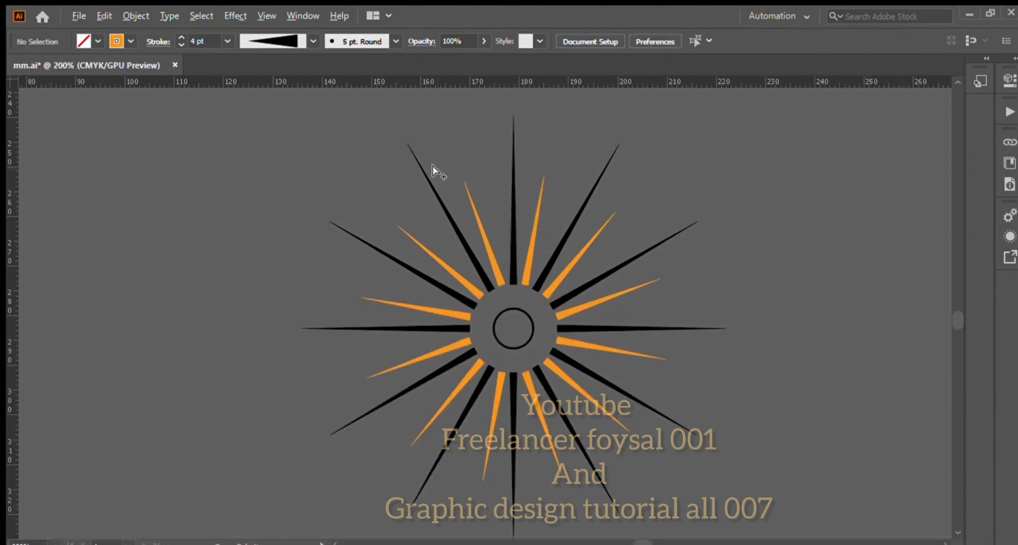
Duplicate the complete black and orange sunburst, including its small circle, to the left of the original.
{"action": "left_click_drag", "start_coordinate": [635, 441], "coordinate": [637, 441]}
{"action": "scroll", "coordinate": [632, 405], "scroll_direction": "down", "scroll_amount": 1}
{"action": "key", "text": "v"}
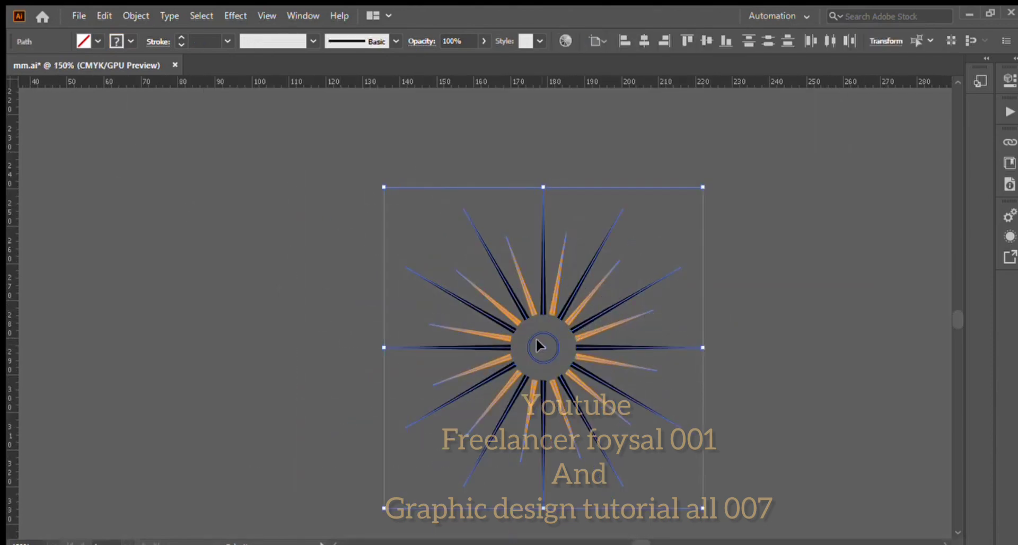
{"action": "left_click", "coordinate": [532, 348]}
{"action": "left_click", "coordinate": [531, 348]}
{"action": "left_click_drag", "start_coordinate": [532, 348], "coordinate": [208, 300]}
{"action": "scroll", "coordinate": [209, 301], "scroll_direction": "down", "scroll_amount": 1}
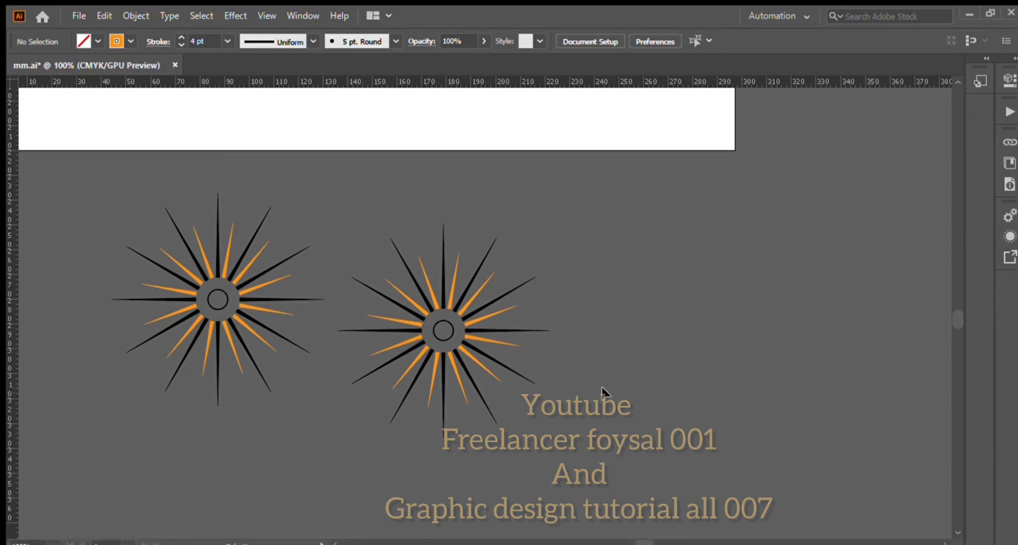
Delete the small circle and all spikes below the horizontal pair from the right-hand sunburst.
{"action": "left_click", "coordinate": [432, 332]}
{"action": "key", "text": "Delete"}
{"action": "left_click", "coordinate": [402, 344]}
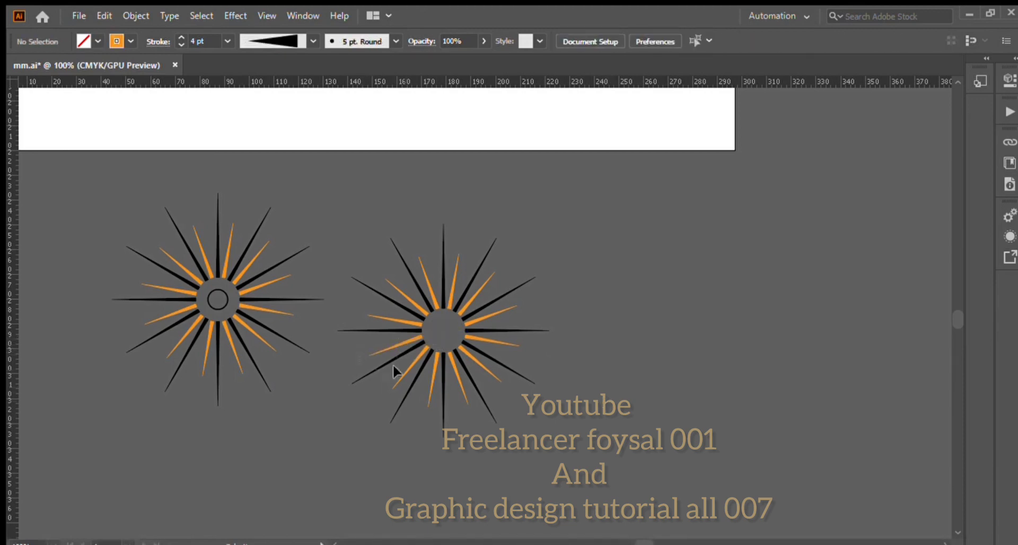
{"action": "left_click_drag", "start_coordinate": [393, 364], "coordinate": [498, 345]}
{"action": "left_click_drag", "start_coordinate": [407, 343], "coordinate": [511, 374]}
{"action": "key", "text": "Delete"}
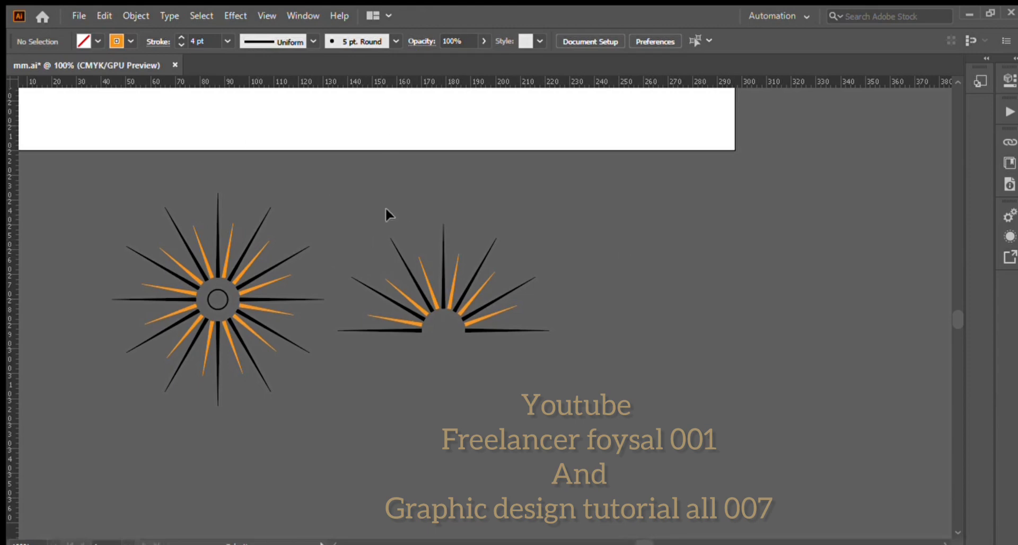
Apply a width profile tapering at both ends to the half sunburst's spikes and expand their appearance into filled shapes.
{"action": "left_click_drag", "start_coordinate": [387, 208], "coordinate": [498, 347]}
{"action": "left_click", "coordinate": [284, 39]}
{"action": "left_click", "coordinate": [261, 102]}
{"action": "left_click", "coordinate": [282, 36]}
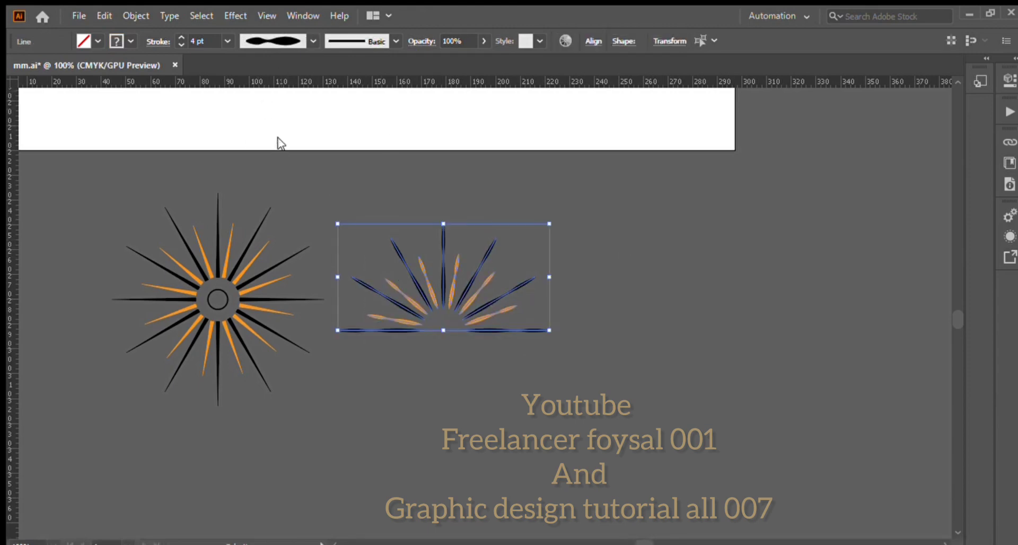
{"action": "left_click", "coordinate": [278, 139]}
{"action": "left_click", "coordinate": [135, 16]}
{"action": "left_click", "coordinate": [195, 194]}
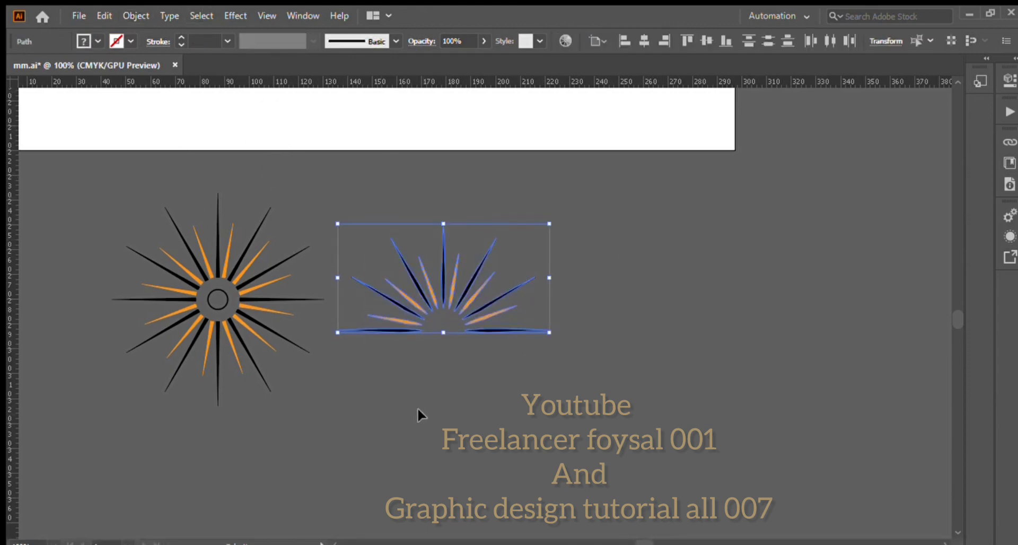
Give all spikes of the half sunburst a black stroke and black fill, and group them.
{"action": "mouse_move", "coordinate": [418, 407]}
{"action": "left_mouse_down"}
{"action": "mouse_move", "coordinate": [426, 358]}
{"action": "mouse_move", "coordinate": [480, 300]}
{"action": "left_mouse_up"}
{"action": "left_click", "coordinate": [129, 40]}
{"action": "left_click", "coordinate": [45, 64]}
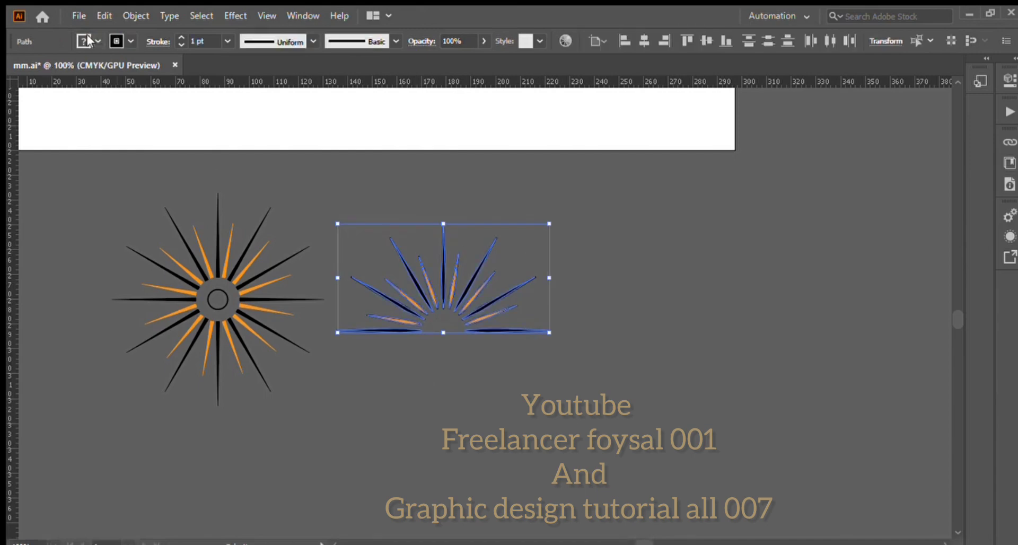
{"action": "left_click", "coordinate": [87, 41]}
{"action": "left_click", "coordinate": [45, 64]}
{"action": "left_click", "coordinate": [416, 395]}
{"action": "scroll", "coordinate": [396, 266], "scroll_direction": "up", "scroll_amount": 1}
{"action": "left_click_drag", "start_coordinate": [321, 232], "coordinate": [536, 352]}
{"action": "key", "text": "ctrl+g"}
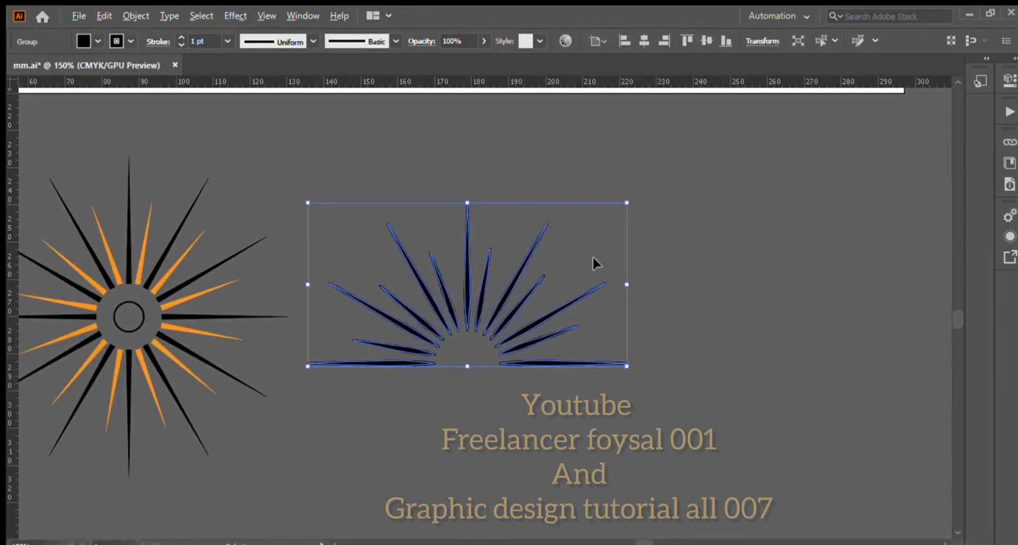
Move the grouped half sunburst onto the artboard, just below the right-hand badge.
{"action": "scroll", "coordinate": [593, 257], "scroll_direction": "down", "scroll_amount": 2}
{"action": "scroll", "coordinate": [592, 265], "scroll_direction": "up", "scroll_amount": 3}
{"action": "left_click_drag", "start_coordinate": [587, 403], "coordinate": [562, 237]}
{"action": "scroll", "coordinate": [552, 255], "scroll_direction": "up", "scroll_amount": 3}
Try the half sunburst scaled down inside the right-hand badge's inner ring above VINTAGE, and undo the placement and scaling.
{"action": "left_click_drag", "start_coordinate": [508, 360], "coordinate": [495, 222]}
{"action": "left_click_drag", "start_coordinate": [568, 182], "coordinate": [533, 201]}
{"action": "scroll", "coordinate": [469, 188], "scroll_direction": "up", "scroll_amount": 1}
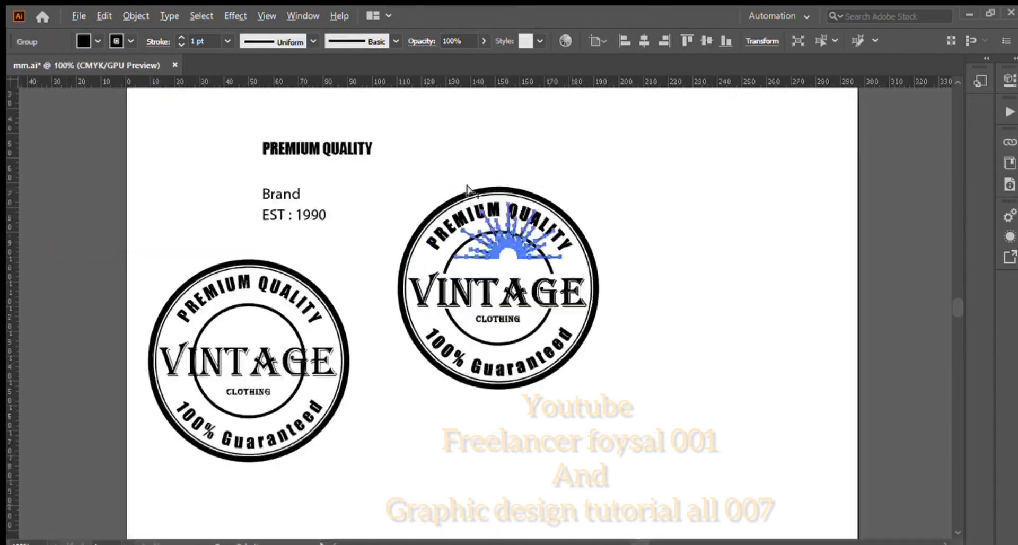
{"action": "scroll", "coordinate": [418, 241], "scroll_direction": "up", "scroll_amount": 2}
{"action": "left_click_drag", "start_coordinate": [597, 215], "coordinate": [572, 280]}
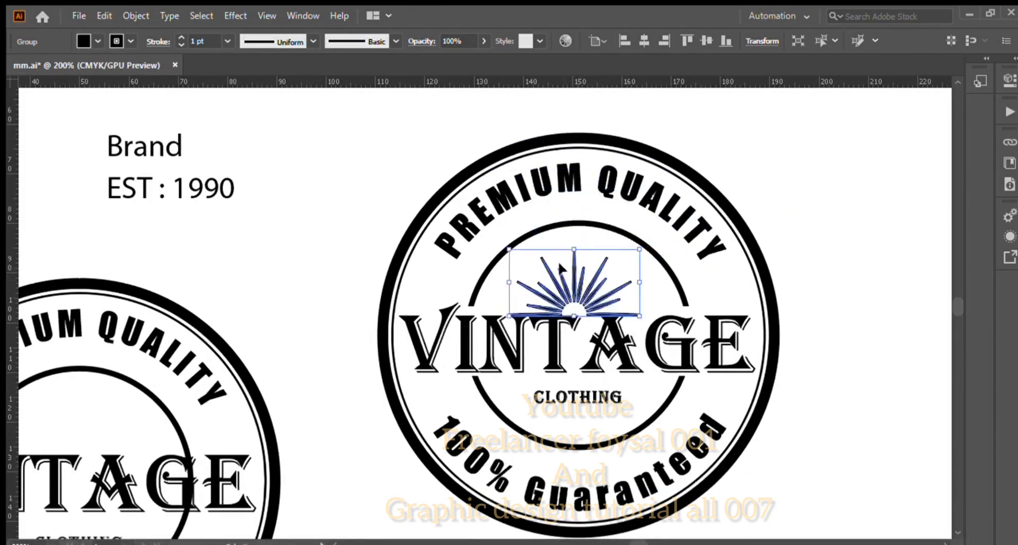
{"action": "left_click", "coordinate": [304, 218]}
{"action": "double_click", "coordinate": [580, 295]}
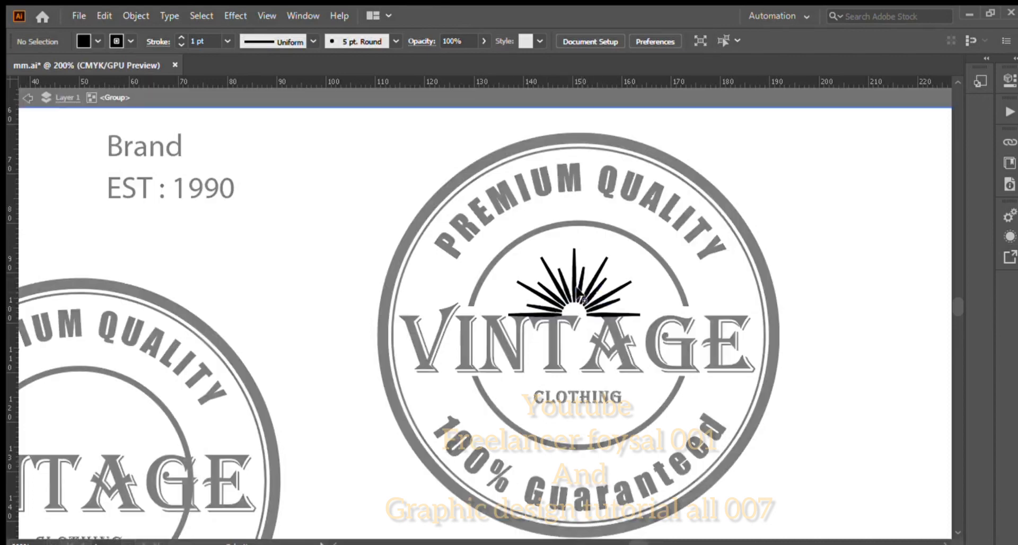
{"action": "key", "text": "Escape"}
{"action": "left_click", "coordinate": [578, 290]}
{"action": "scroll", "coordinate": [534, 257], "scroll_direction": "down", "scroll_amount": 3}
{"action": "key", "text": "ctrl+z"}
{"action": "key", "text": "ctrl+z"}
{"action": "key", "text": "ctrl+z"}
Expand the grouped half sunburst so its strokes become filled shapes.
{"action": "left_click", "coordinate": [482, 379]}
{"action": "left_click", "coordinate": [531, 394]}
{"action": "left_click", "coordinate": [136, 16]}
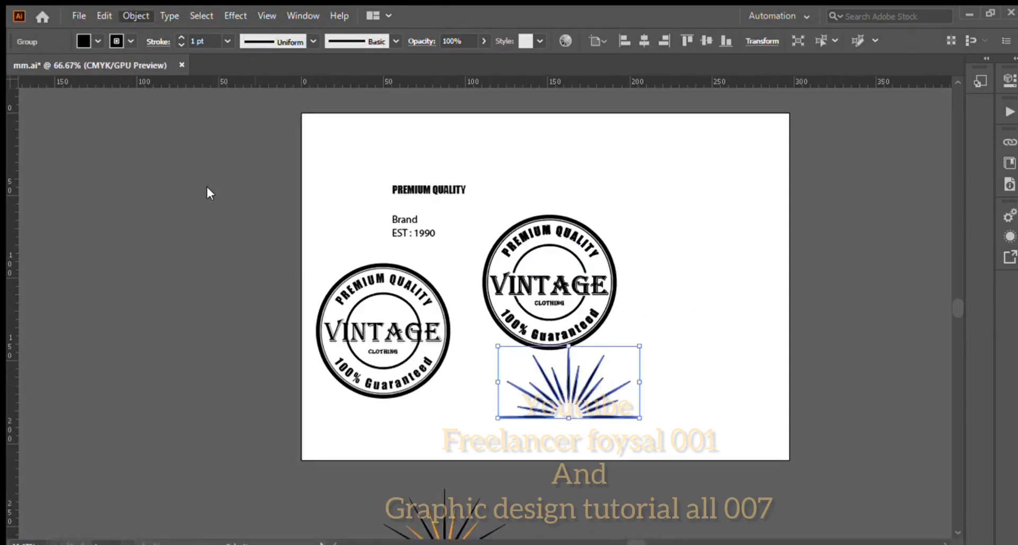
{"action": "left_click", "coordinate": [208, 188]}
{"action": "left_click", "coordinate": [473, 378]}
Scale the half sunburst down and place it inside the right-hand badge's inner ring, centred above VINTAGE.
{"action": "left_click_drag", "start_coordinate": [573, 404], "coordinate": [562, 298]}
{"action": "scroll", "coordinate": [551, 255], "scroll_direction": "up", "scroll_amount": 3}
{"action": "left_click_drag", "start_coordinate": [360, 211], "coordinate": [420, 283]}
{"action": "left_click_drag", "start_coordinate": [577, 340], "coordinate": [541, 284]}
{"action": "left_click", "coordinate": [537, 325]}
{"action": "left_click", "coordinate": [529, 280]}
{"action": "left_click_drag", "start_coordinate": [614, 238], "coordinate": [598, 248]}
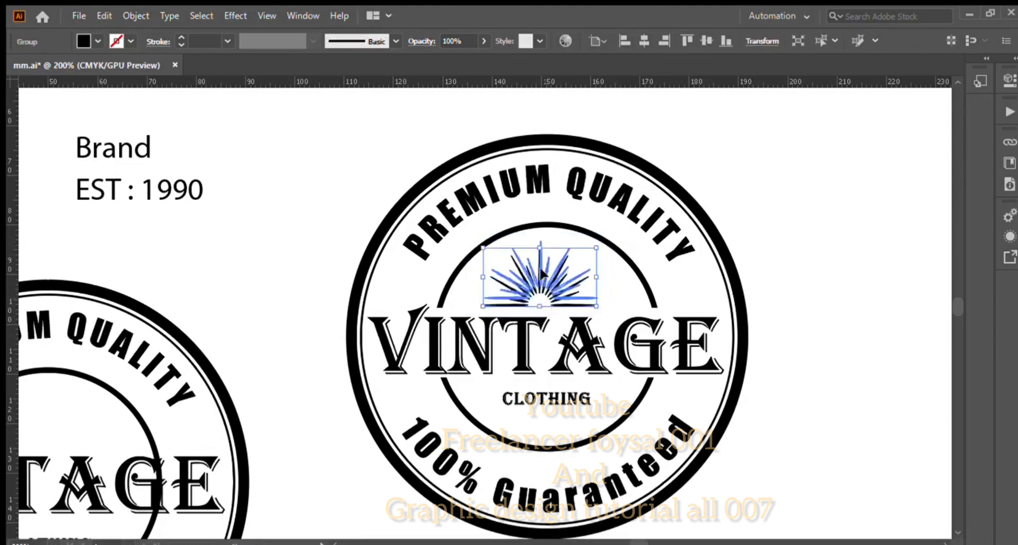
{"action": "left_click_drag", "start_coordinate": [540, 281], "coordinate": [546, 267]}
Remove the two horizontal base spikes from the half sunburst in the badge.
{"action": "left_click", "coordinate": [535, 300]}
{"action": "left_click", "coordinate": [501, 291]}
{"action": "left_click", "coordinate": [556, 379]}
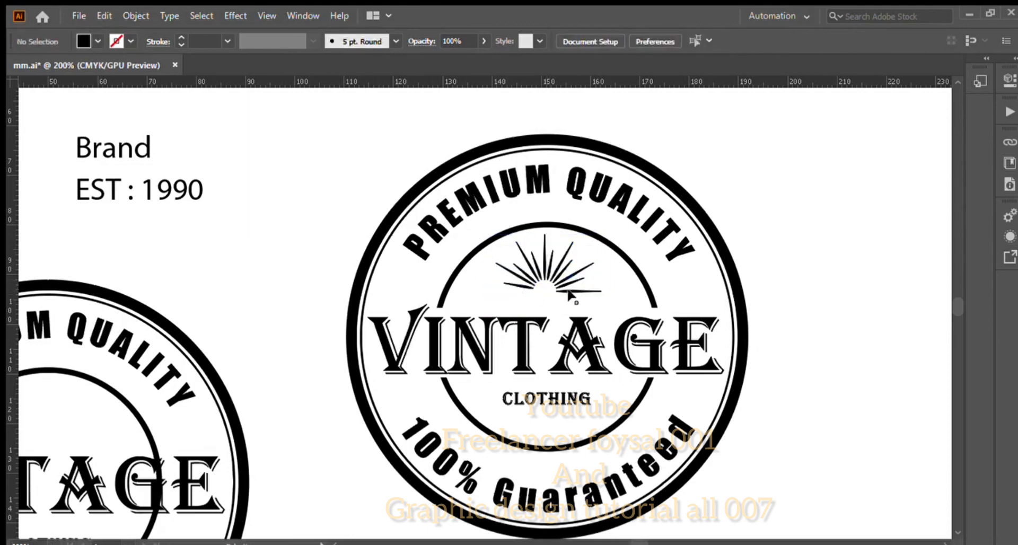
Enlarge the half sunburst slightly and lower it until its base sits against the top of VINTAGE.
{"action": "left_click", "coordinate": [537, 277]}
{"action": "left_click_drag", "start_coordinate": [538, 260], "coordinate": [525, 311]}
{"action": "scroll", "coordinate": [592, 288], "scroll_direction": "up", "scroll_amount": 2}
{"action": "key", "text": "ctrl+minus"}
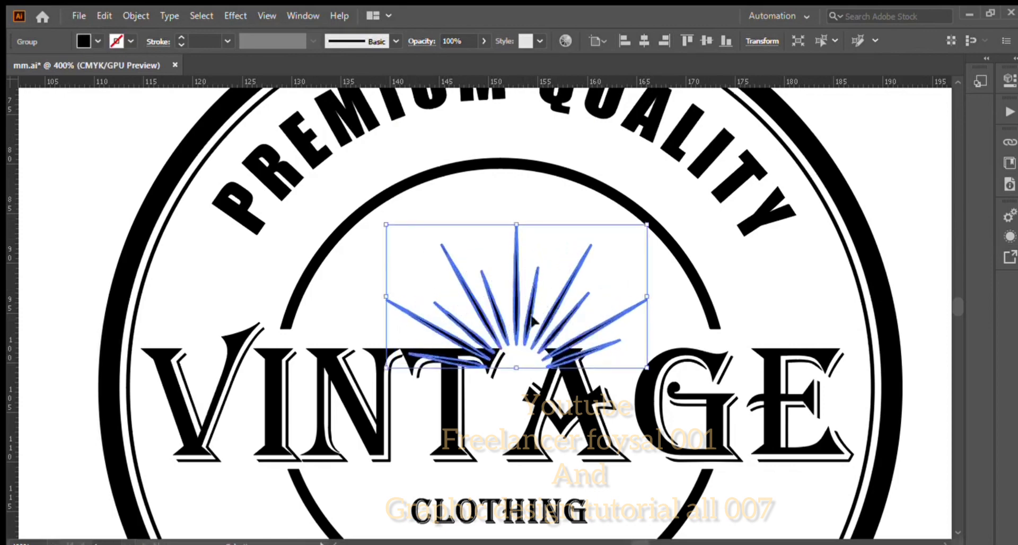
{"action": "left_click", "coordinate": [287, 229]}
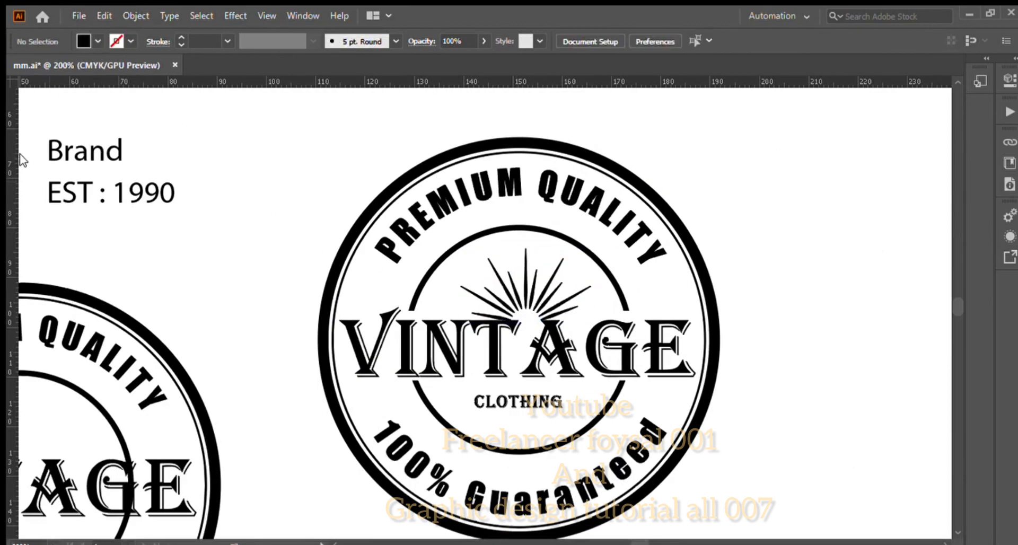
Add a small black dot before the curved "100% Guaranteed" text and copy it to the text's other end.
{"action": "key", "text": "v"}
{"action": "mouse_move", "coordinate": [373, 417]}
{"action": "left_mouse_down"}
{"action": "mouse_move", "coordinate": [383, 426]}
{"action": "mouse_move", "coordinate": [667, 418]}
{"action": "left_mouse_up"}
{"action": "left_click", "coordinate": [255, 255]}
{"action": "left_click", "coordinate": [742, 411]}
{"action": "scroll", "coordinate": [730, 396], "scroll_direction": "down", "scroll_amount": 1}
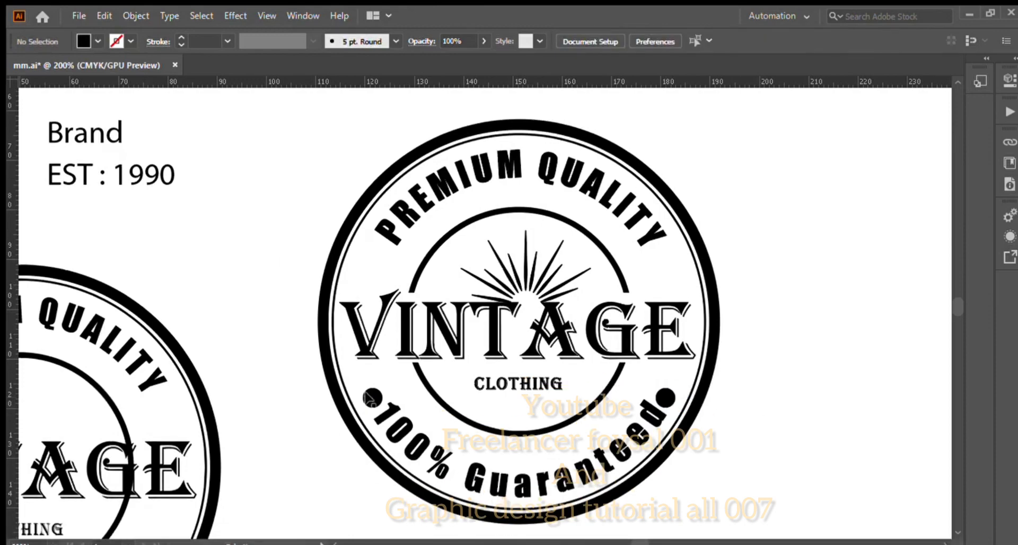
Copy the black dot to both ends of the curved "PREMIUM QUALITY" text.
{"action": "left_click_drag", "start_coordinate": [366, 393], "coordinate": [367, 253]}
{"action": "key", "text": "ctrl+z"}
{"action": "left_click_drag", "start_coordinate": [367, 253], "coordinate": [658, 248]}
{"action": "scroll", "coordinate": [534, 304], "scroll_direction": "down", "scroll_amount": 2}
{"action": "left_click", "coordinate": [366, 287]}
{"action": "scroll", "coordinate": [398, 296], "scroll_direction": "up", "scroll_amount": 1}
{"action": "scroll", "coordinate": [405, 297], "scroll_direction": "down", "scroll_amount": 1}
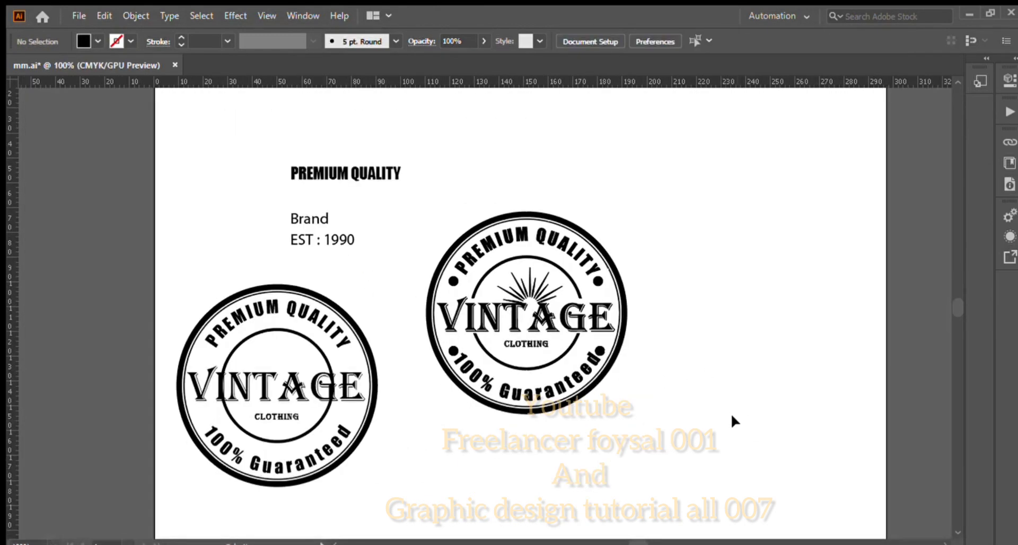
Bring the grunge wall texture image into mm.ai and enlarge it to cover the right-hand badge.
{"action": "scroll", "coordinate": [170, 241], "scroll_direction": "up", "scroll_amount": 1}
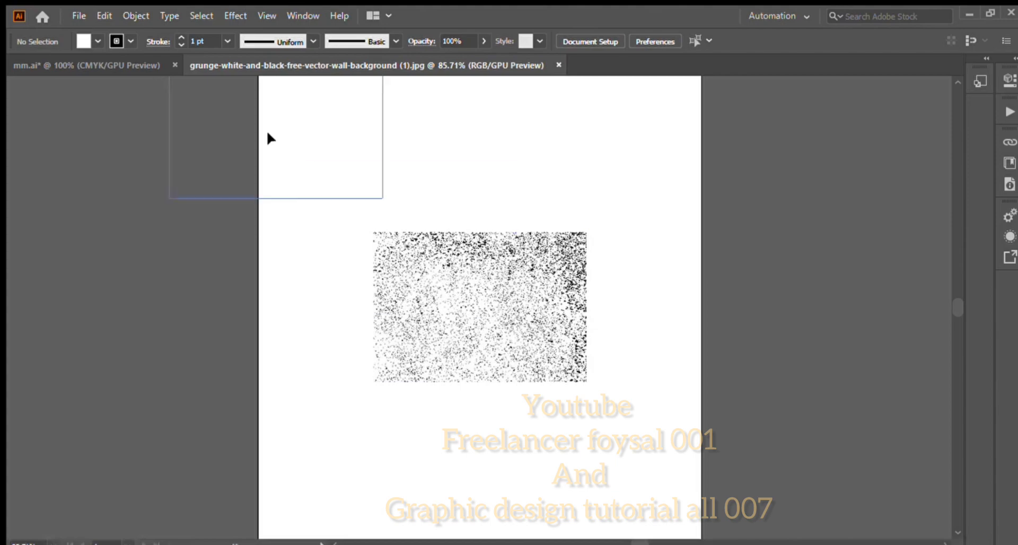
{"action": "left_click_drag", "start_coordinate": [268, 138], "coordinate": [570, 269]}
{"action": "scroll", "coordinate": [555, 209], "scroll_direction": "up", "scroll_amount": 1}
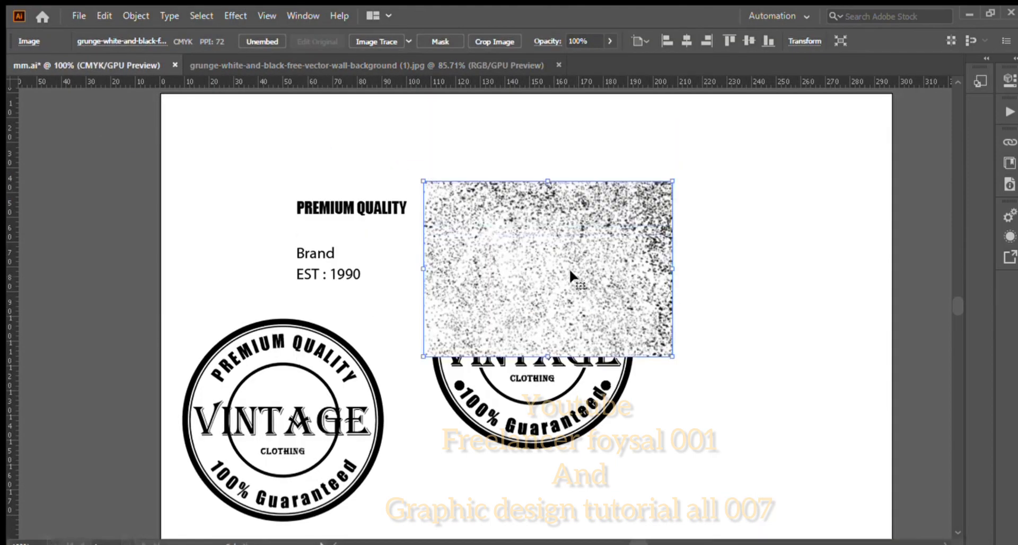
{"action": "left_click_drag", "start_coordinate": [673, 358], "coordinate": [700, 377]}
{"action": "left_click_drag", "start_coordinate": [553, 288], "coordinate": [547, 356]}
{"action": "left_click_drag", "start_coordinate": [694, 444], "coordinate": [723, 465]}
{"action": "scroll", "coordinate": [494, 299], "scroll_direction": "down", "scroll_amount": 3}
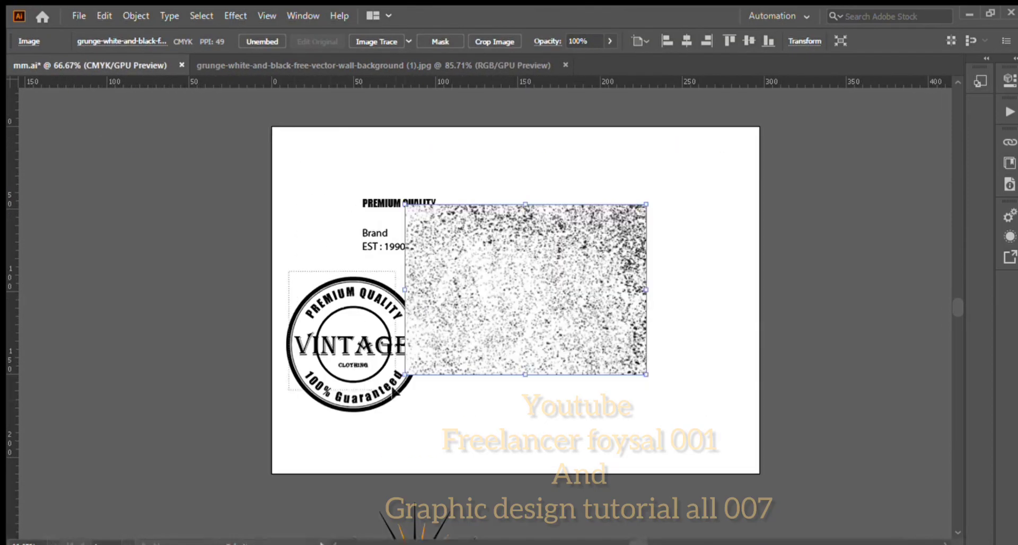
Clear the grunge texture and the spare badge off the artboard, and close the grunge image file.
{"action": "left_click_drag", "start_coordinate": [496, 299], "coordinate": [546, 288]}
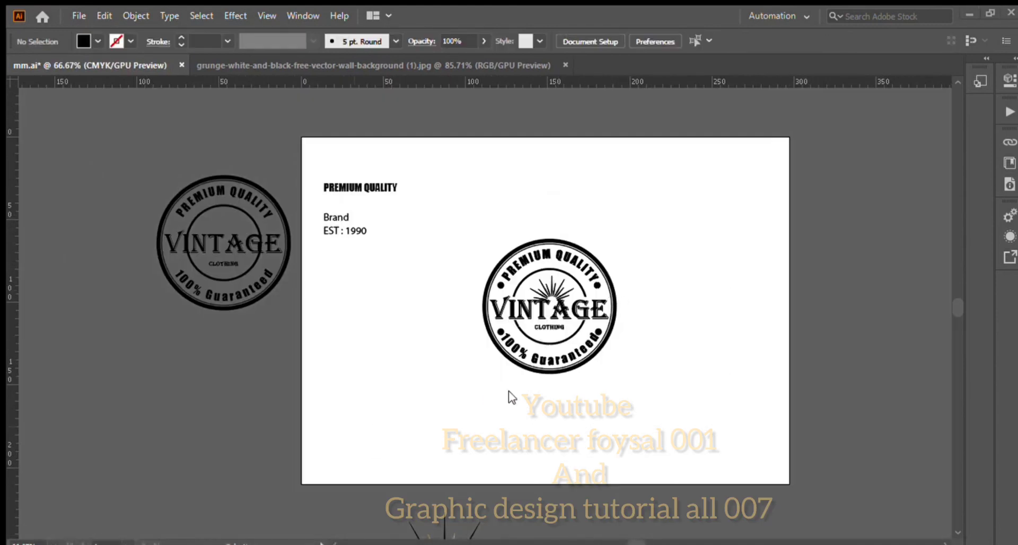
{"action": "left_click", "coordinate": [565, 65]}
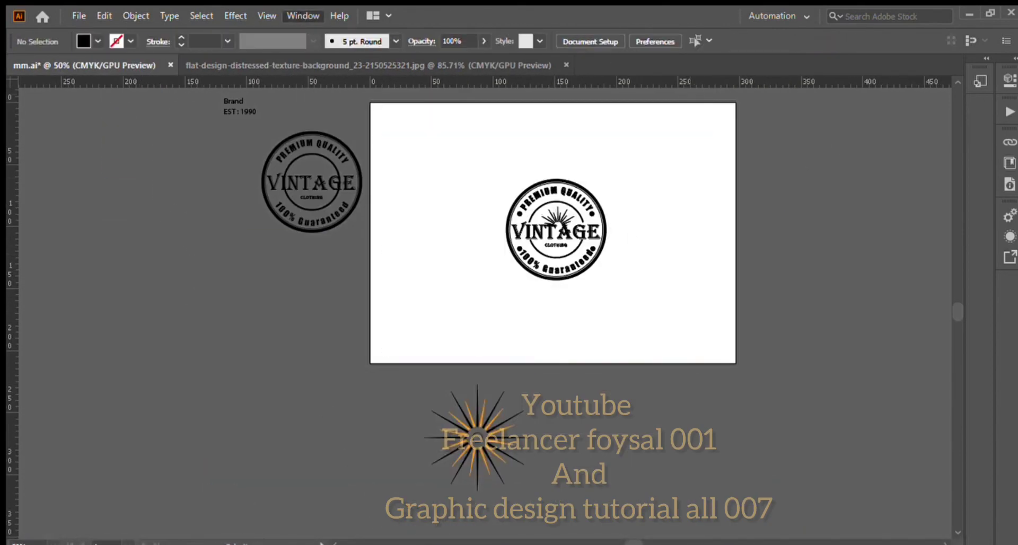
Create an opacity mask on the artboard's badge and paste the copied texture into it in place.
{"action": "left_click", "coordinate": [583, 223]}
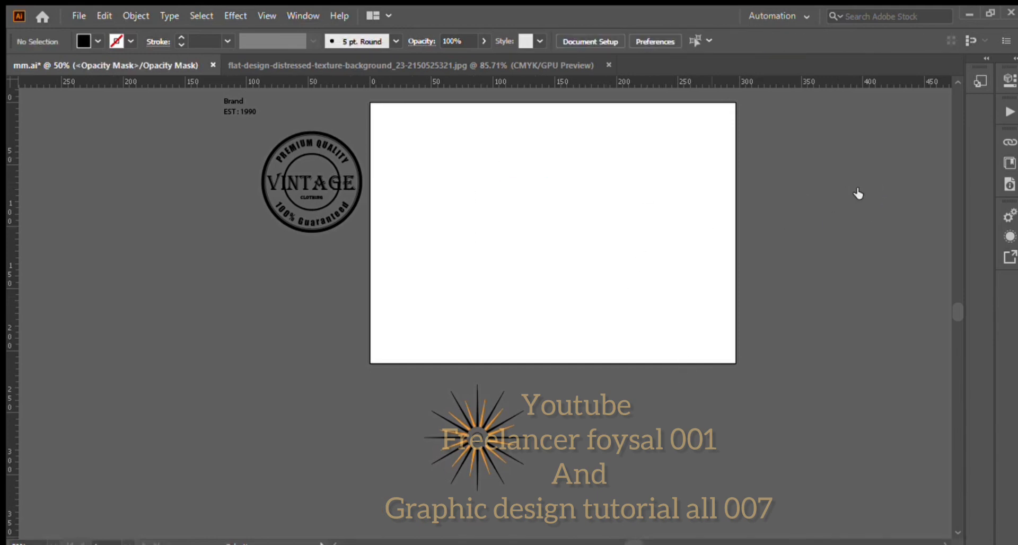
{"action": "key", "text": "ctrl+f"}
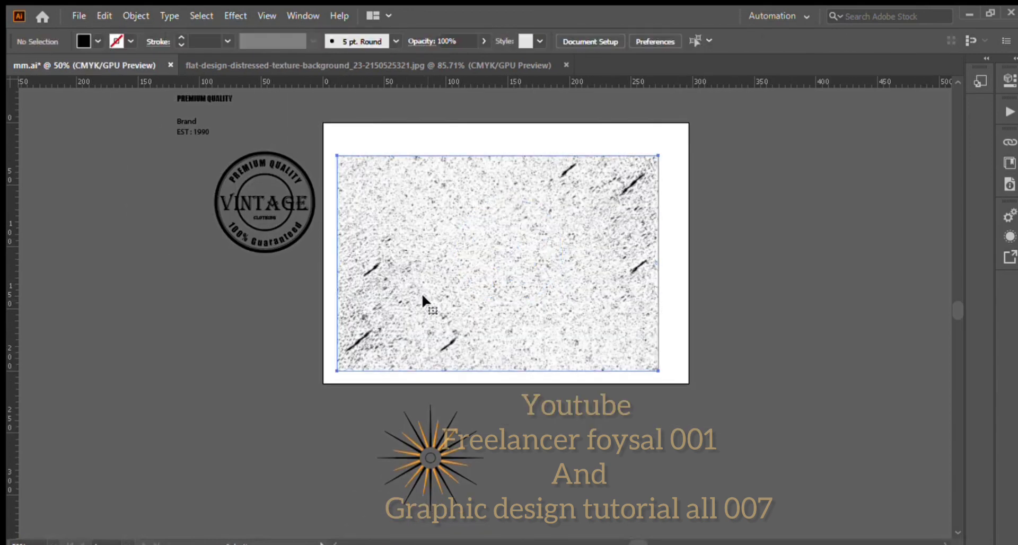
Move the distressed texture image away from the badge, past the artboard's lower-left corner.
{"action": "left_click_drag", "start_coordinate": [423, 296], "coordinate": [248, 425]}
{"action": "scroll", "coordinate": [527, 338], "scroll_direction": "up", "scroll_amount": 1}
{"action": "left_click_drag", "start_coordinate": [424, 382], "coordinate": [388, 394]}
{"action": "left_click_drag", "start_coordinate": [448, 200], "coordinate": [549, 319]}
{"action": "scroll", "coordinate": [261, 419], "scroll_direction": "up", "scroll_amount": 2}
{"action": "scroll", "coordinate": [261, 420], "scroll_direction": "down", "scroll_amount": 2}
{"action": "left_click", "coordinate": [393, 239]}
{"action": "left_click", "coordinate": [501, 263]}
{"action": "left_click", "coordinate": [621, 285]}
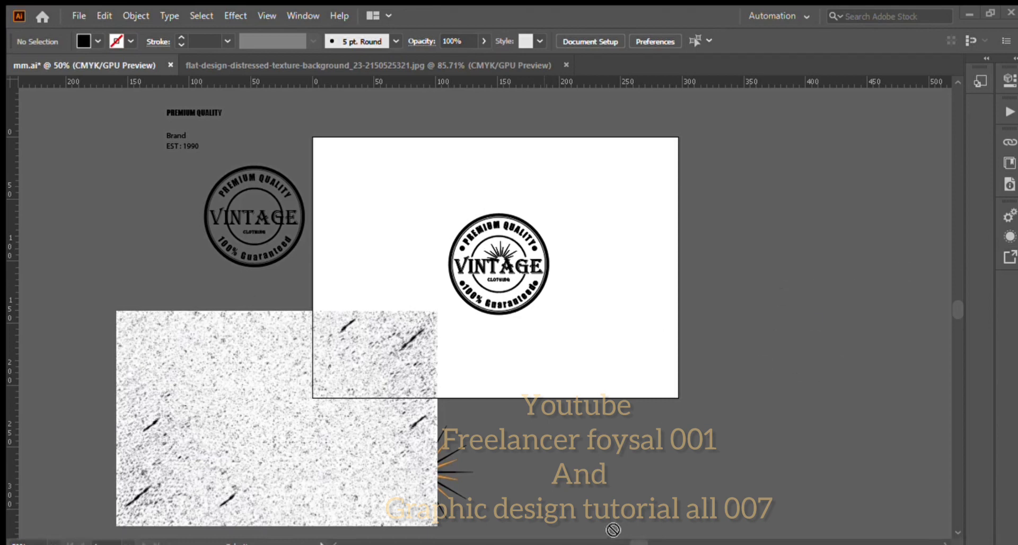
Replace the distressed texture with a speckled, scratched texture image brought into mm.ai over the badge area.
{"action": "left_click_drag", "start_coordinate": [455, 510], "coordinate": [615, 287]}
{"action": "key", "text": "ctrl+z"}
{"action": "left_click", "coordinate": [255, 391]}
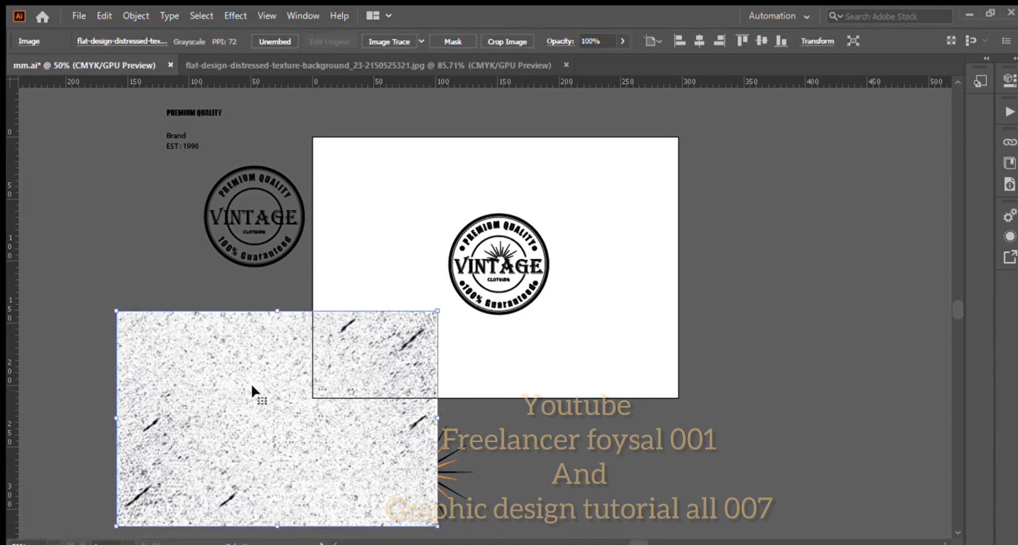
{"action": "left_click", "coordinate": [550, 69]}
{"action": "left_click", "coordinate": [114, 65]}
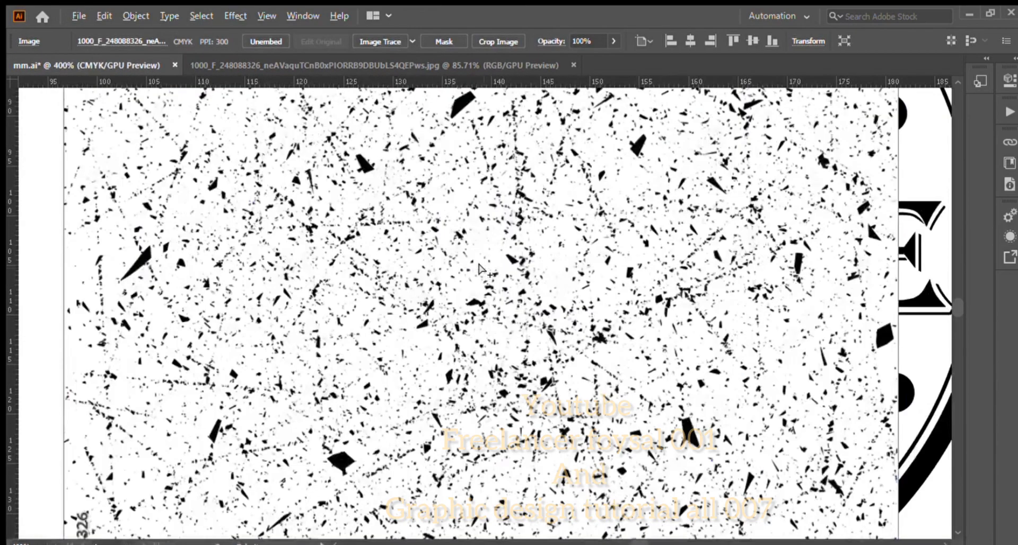
Cut the speckled texture image and create an opacity mask on the artboard's badge with clipping turned off.
{"action": "scroll", "coordinate": [480, 269], "scroll_direction": "down", "scroll_amount": 5}
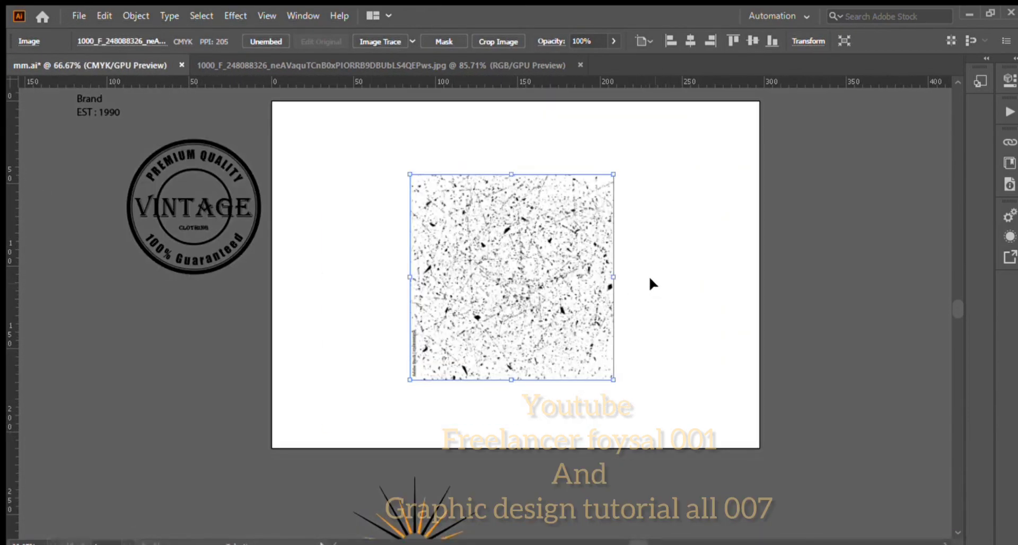
{"action": "key", "text": "ctrl+x"}
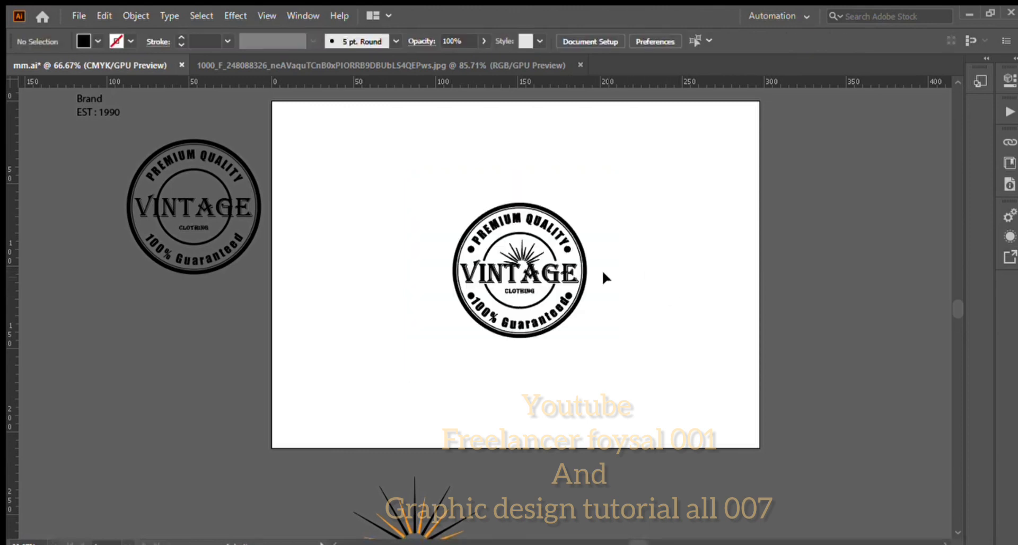
{"action": "left_click", "coordinate": [553, 215]}
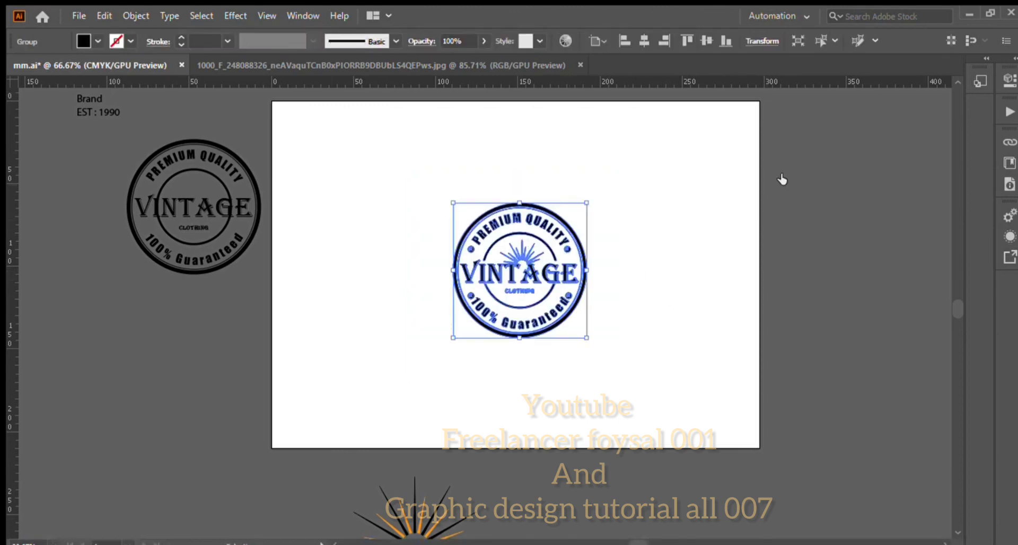
{"action": "left_click", "coordinate": [898, 169]}
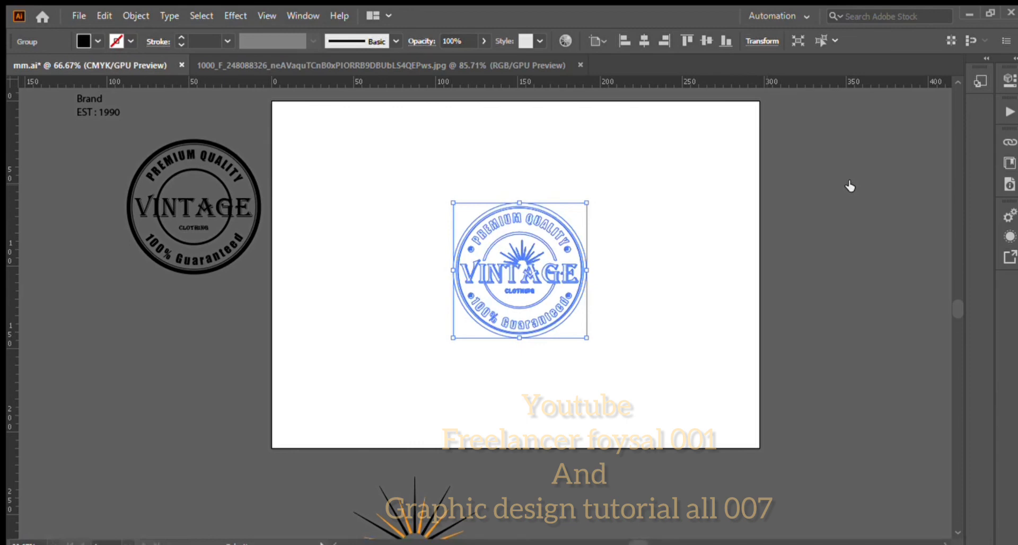
{"action": "left_click", "coordinate": [880, 186]}
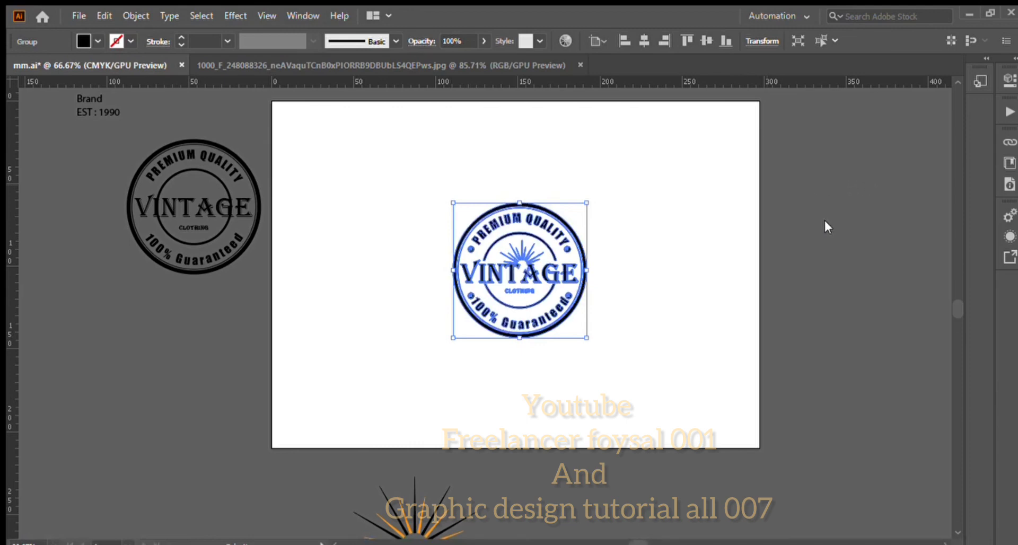
Paste the cut speckled texture in place into the badge's opacity mask and check the distressed look.
{"action": "key", "text": "ctrl+f"}
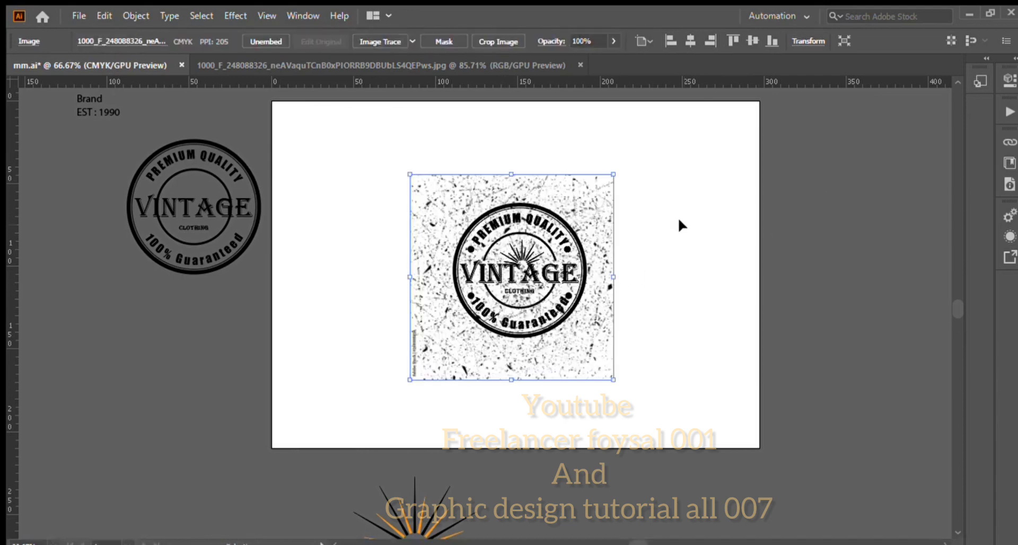
{"action": "key", "text": "ctrl+z"}
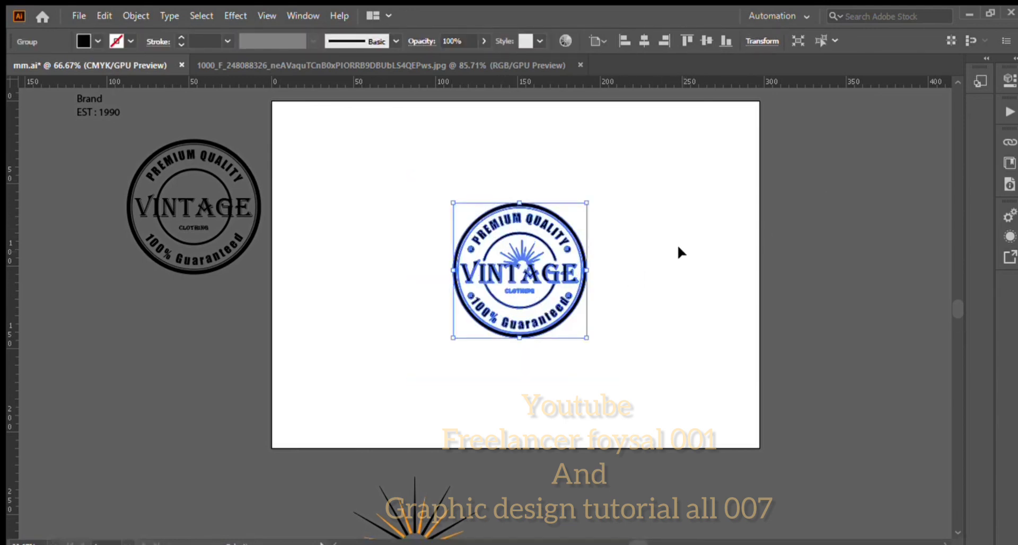
{"action": "left_click", "coordinate": [854, 186]}
{"action": "key", "text": "ctrl+f"}
{"action": "left_click", "coordinate": [823, 184]}
{"action": "left_click", "coordinate": [673, 239]}
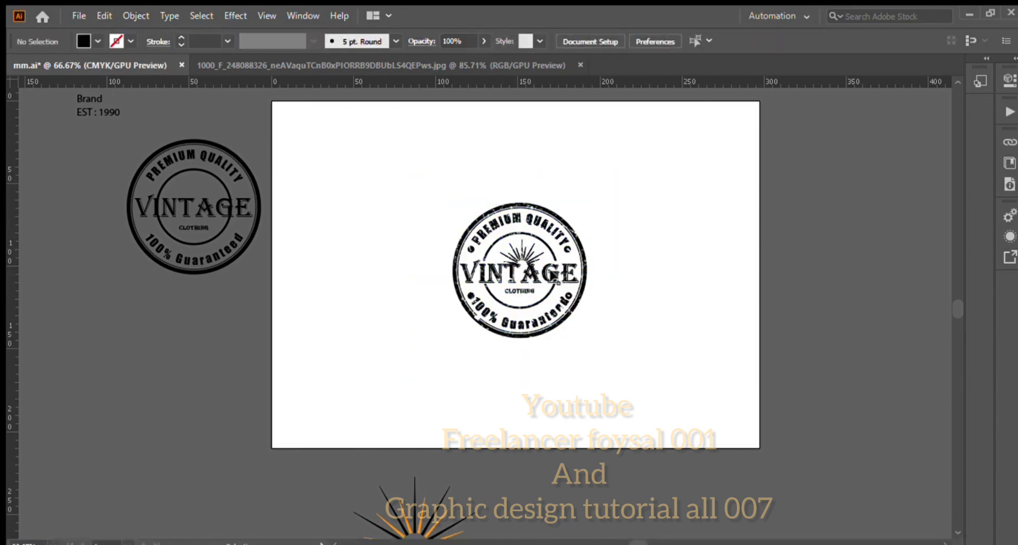
{"action": "scroll", "coordinate": [530, 255], "scroll_direction": "up", "scroll_amount": 5}
{"action": "scroll", "coordinate": [441, 248], "scroll_direction": "down", "scroll_amount": 3}
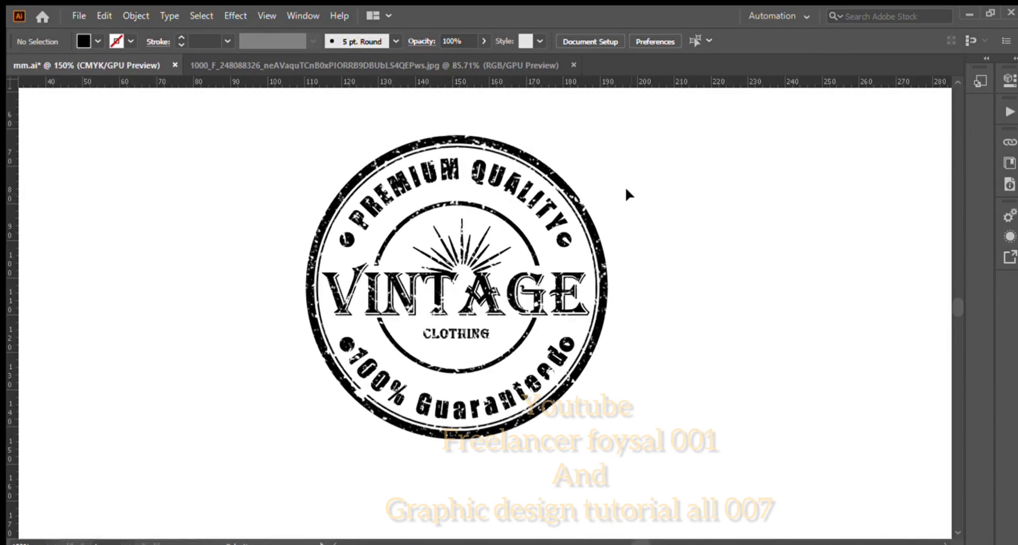
{"action": "scroll", "coordinate": [653, 227], "scroll_direction": "down", "scroll_amount": 1}
{"action": "scroll", "coordinate": [656, 219], "scroll_direction": "up", "scroll_amount": 1}
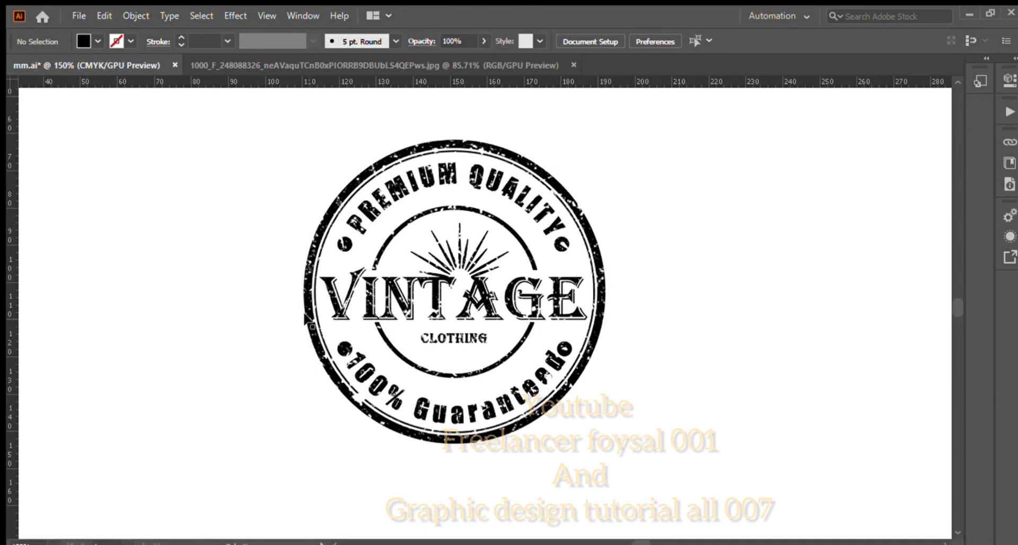
Undo pasting the speckled texture into the badge's opacity mask.
{"action": "scroll", "coordinate": [257, 320], "scroll_direction": "down", "scroll_amount": 2}
{"action": "key", "text": "ctrl+z"}
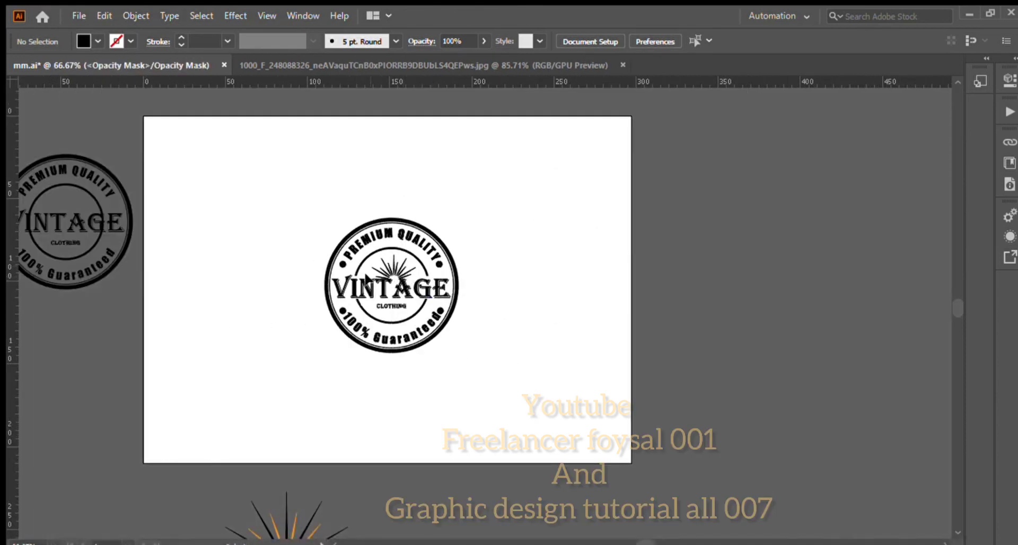
{"action": "key", "text": "ctrl+z"}
Paste the speckled texture in place into the badge's unclipped opacity mask, and put a spare texture copy over the artboard's left edge.
{"action": "left_click", "coordinate": [303, 16]}
{"action": "left_click", "coordinate": [337, 368]}
{"action": "left_click", "coordinate": [874, 194]}
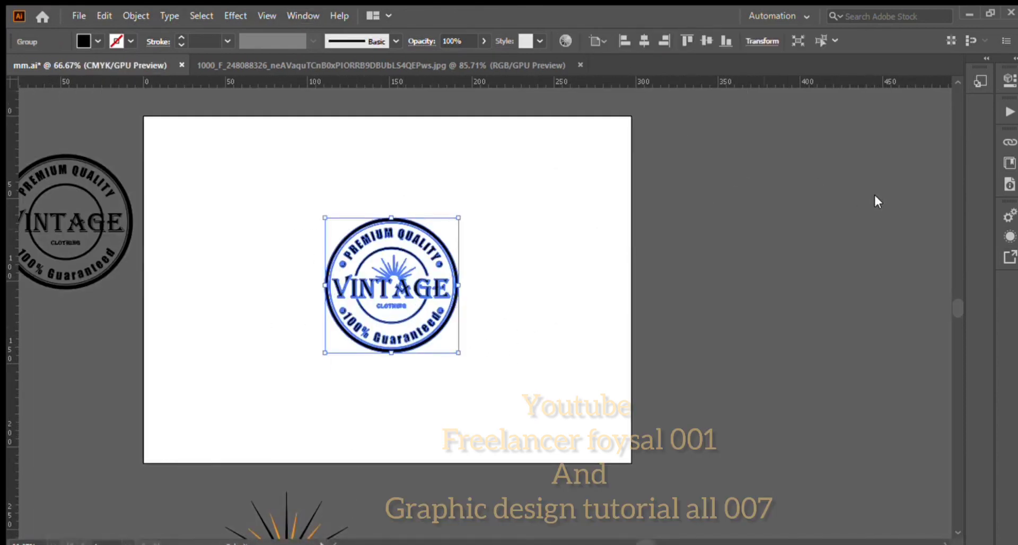
{"action": "left_click", "coordinate": [846, 201]}
{"action": "key", "text": "ctrl+f"}
{"action": "left_click", "coordinate": [808, 203]}
{"action": "left_click", "coordinate": [707, 230]}
{"action": "left_click", "coordinate": [469, 64]}
{"action": "left_click_drag", "start_coordinate": [440, 292], "coordinate": [228, 301]}
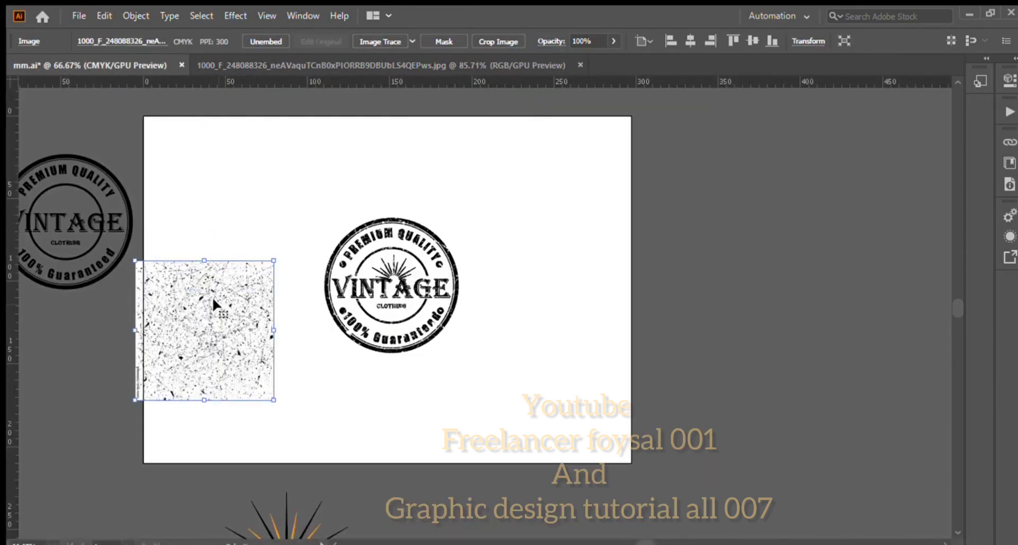
Draw a black rectangle about 115 by 107 mm over the distressed badge and send it to the back.
{"action": "key", "text": "m"}
{"action": "left_click_drag", "start_coordinate": [302, 205], "coordinate": [490, 381]}
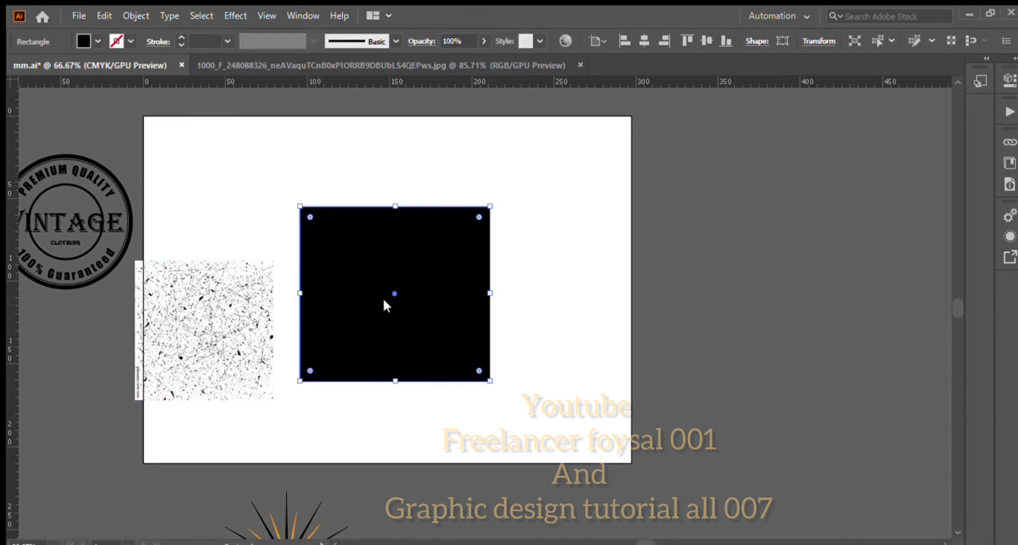
{"action": "key", "text": "v"}
{"action": "key", "text": "ctrl+shift+["}
Fill the distressed badge with white and move it together with its black background toward the artboard's right side.
{"action": "left_click", "coordinate": [384, 293]}
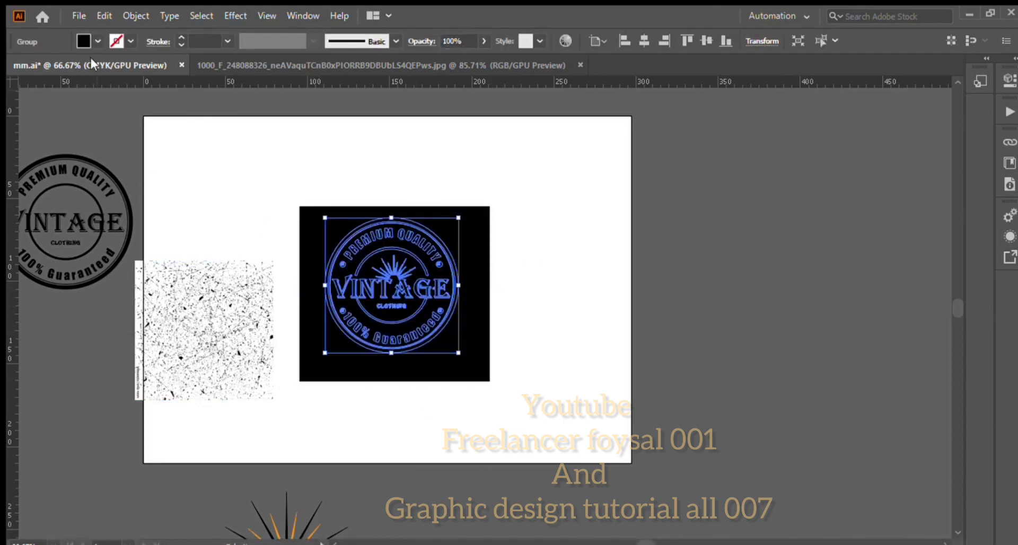
{"action": "left_click", "coordinate": [356, 158]}
{"action": "left_click_drag", "start_coordinate": [364, 251], "coordinate": [457, 240]}
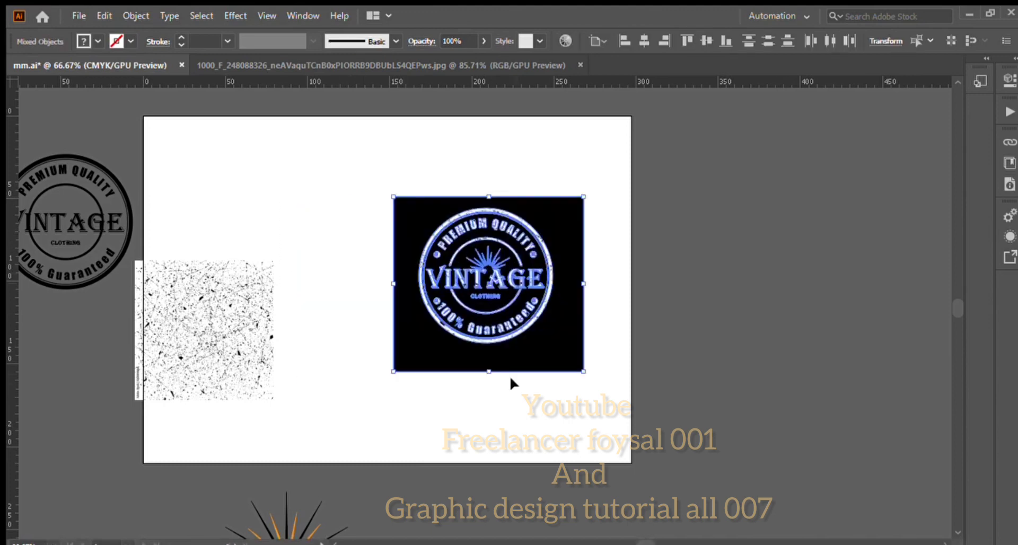
{"action": "left_click", "coordinate": [691, 193]}
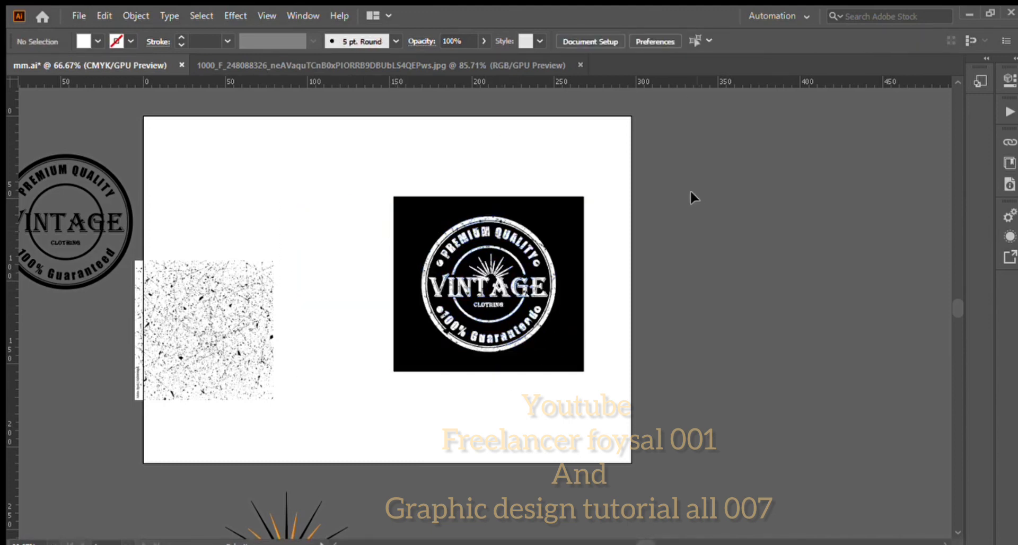
Change the distressed badge's fill to orange on its black background.
{"action": "scroll", "coordinate": [523, 245], "scroll_direction": "up", "scroll_amount": 2}
{"action": "double_click", "coordinate": [264, 242]}
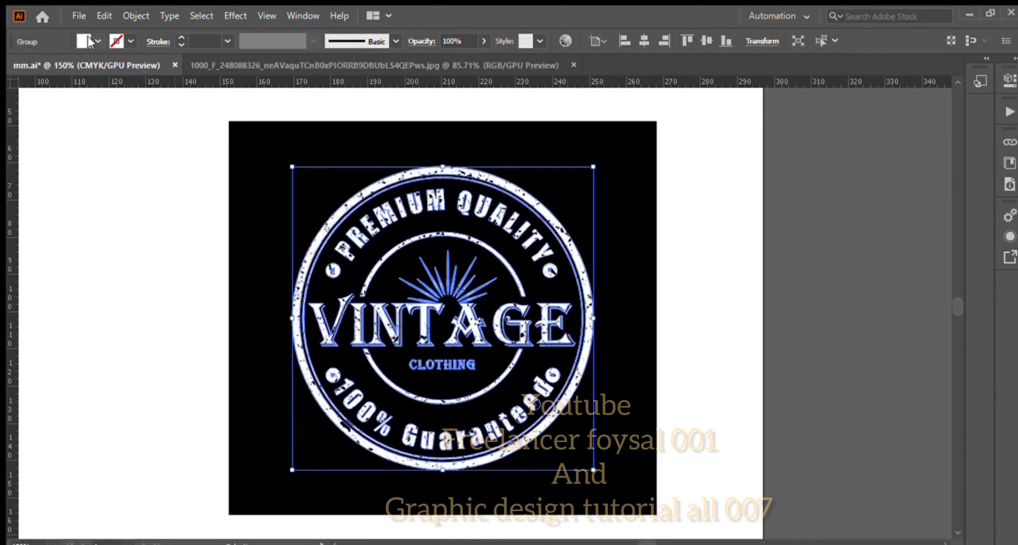
{"action": "key", "text": "Escape"}
{"action": "left_click", "coordinate": [318, 231]}
{"action": "scroll", "coordinate": [320, 228], "scroll_direction": "up", "scroll_amount": 1}
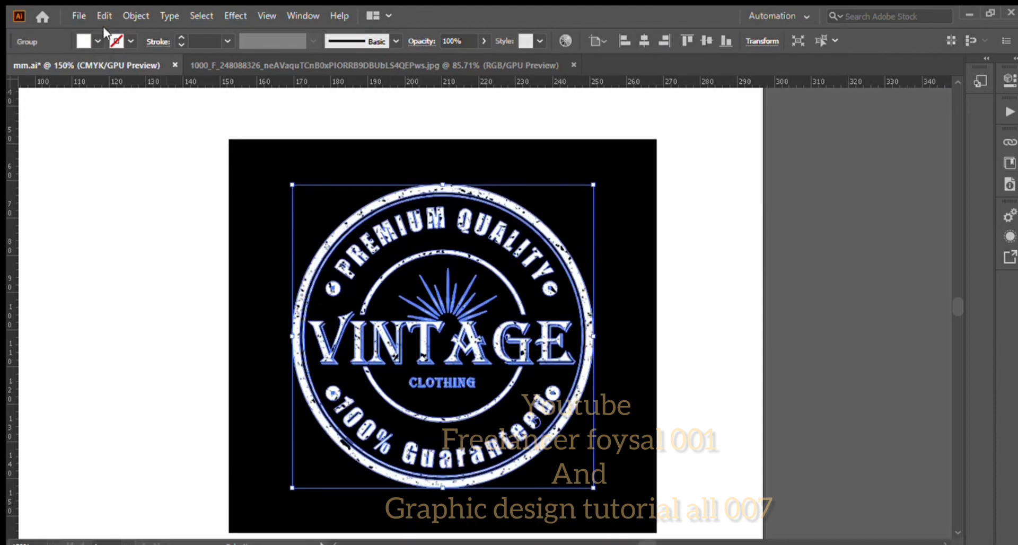
{"action": "left_click", "coordinate": [98, 41]}
{"action": "left_click", "coordinate": [147, 64]}
{"action": "key", "text": "ctrl+shift+a"}
{"action": "scroll", "coordinate": [457, 268], "scroll_direction": "down", "scroll_amount": 1}
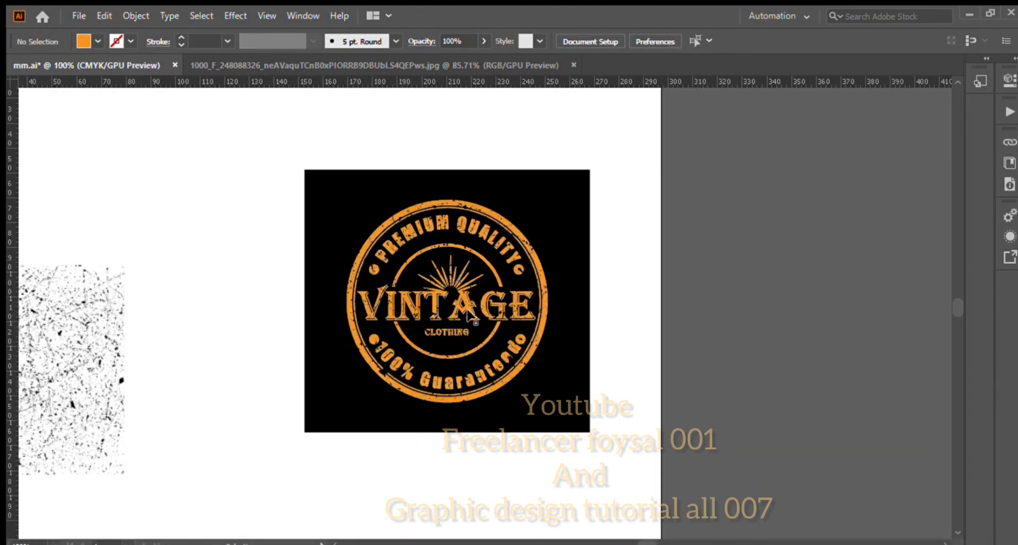
Move the plain black badge past the artboard's right edge and shift the texture image fully onto the artboard.
{"action": "scroll", "coordinate": [345, 247], "scroll_direction": "down", "scroll_amount": 3}
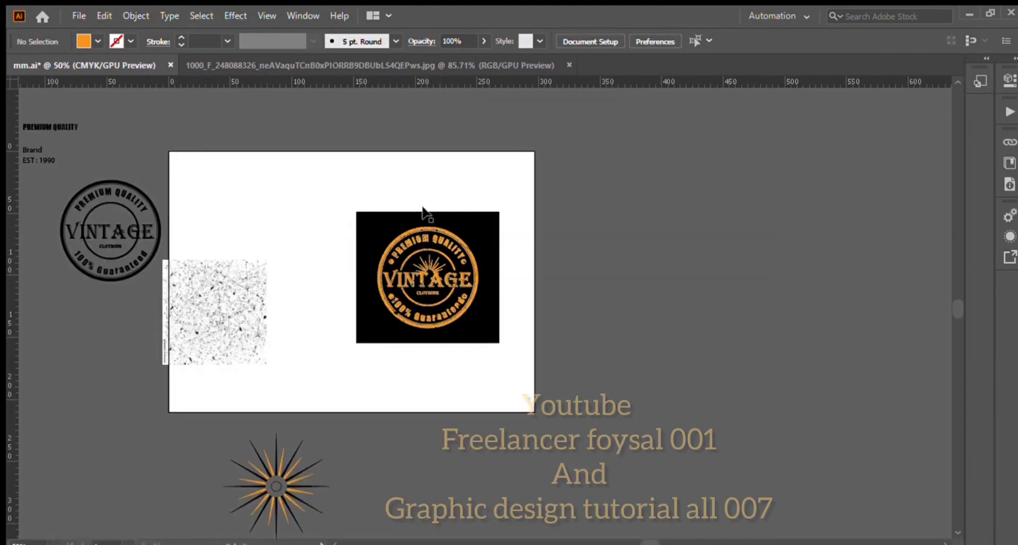
{"action": "left_click_drag", "start_coordinate": [175, 236], "coordinate": [532, 236]}
{"action": "left_click_drag", "start_coordinate": [225, 281], "coordinate": [233, 271]}
Move the orange badge and its black background past the artboard's left edge, and shift the texture image toward the artboard's middle.
{"action": "left_click_drag", "start_coordinate": [298, 196], "coordinate": [439, 386]}
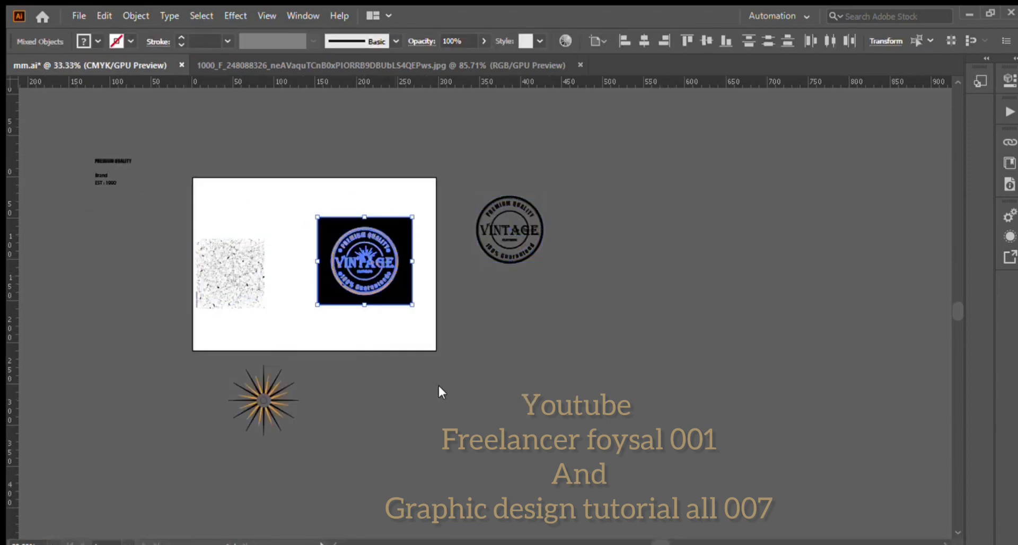
{"action": "left_click_drag", "start_coordinate": [366, 263], "coordinate": [126, 293]}
{"action": "left_click", "coordinate": [228, 330]}
{"action": "left_click_drag", "start_coordinate": [236, 274], "coordinate": [344, 258]}
{"action": "scroll", "coordinate": [214, 357], "scroll_direction": "down", "scroll_amount": 1}
{"action": "left_click", "coordinate": [386, 371]}
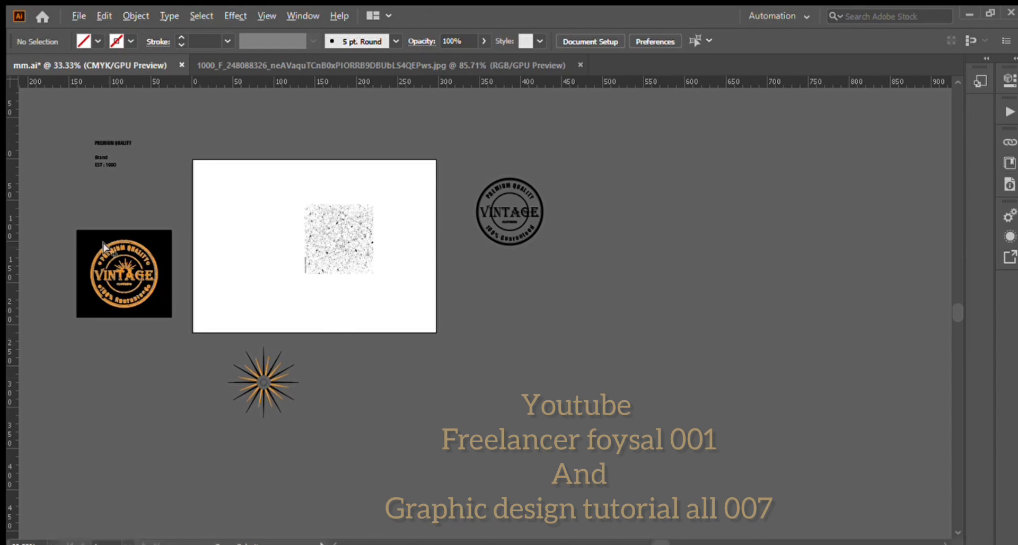
Clear the speckled texture image off the artboard and place the plain black badge near the artboard's centre.
{"action": "scroll", "coordinate": [109, 249], "scroll_direction": "up", "scroll_amount": 4}
{"action": "scroll", "coordinate": [109, 252], "scroll_direction": "down", "scroll_amount": 3}
{"action": "scroll", "coordinate": [122, 369], "scroll_direction": "up", "scroll_amount": 3}
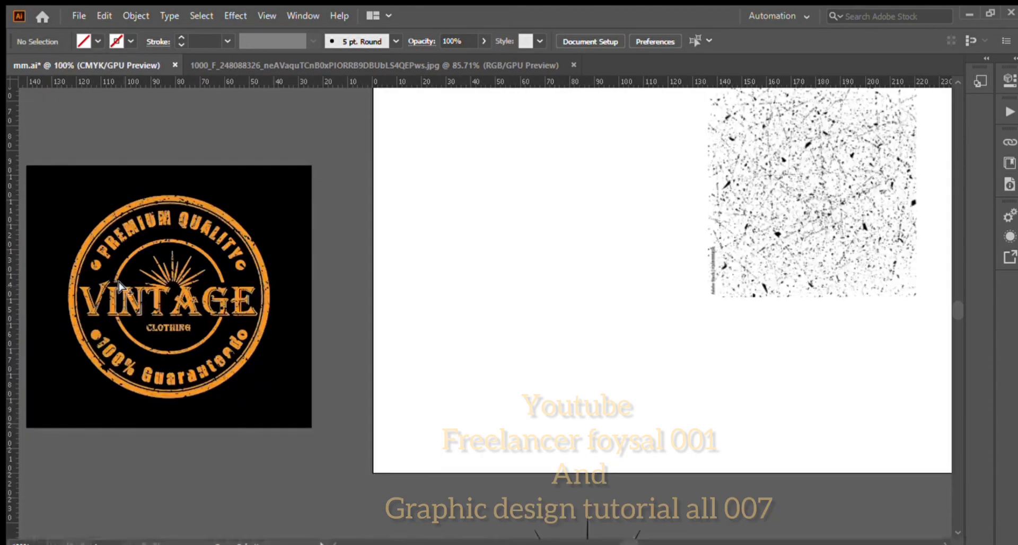
{"action": "scroll", "coordinate": [218, 404], "scroll_direction": "down", "scroll_amount": 3}
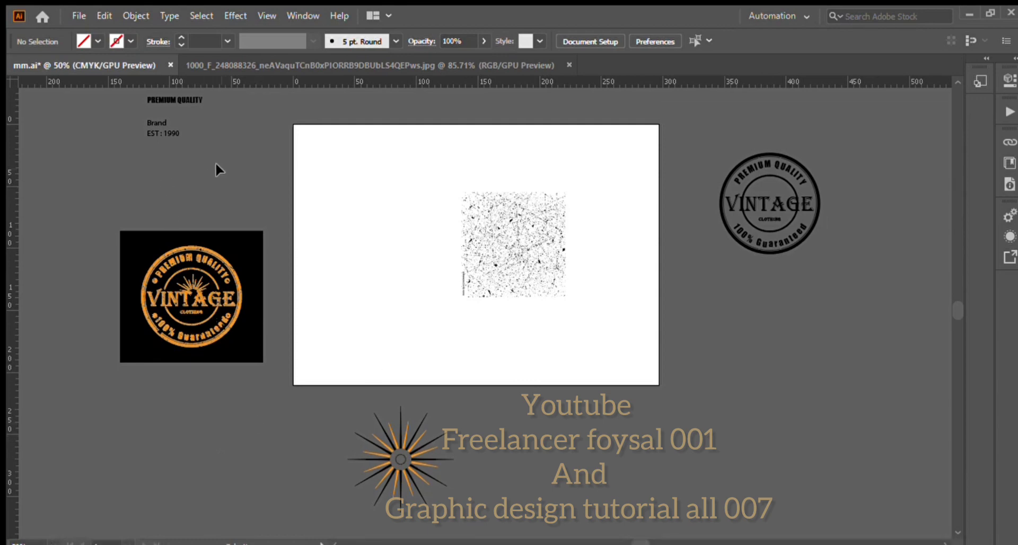
{"action": "scroll", "coordinate": [560, 262], "scroll_direction": "down", "scroll_amount": 1}
{"action": "left_click_drag", "start_coordinate": [657, 179], "coordinate": [742, 265]}
{"action": "left_click_drag", "start_coordinate": [724, 223], "coordinate": [716, 357]}
{"action": "left_click_drag", "start_coordinate": [409, 205], "coordinate": [496, 294]}
{"action": "left_click_drag", "start_coordinate": [459, 251], "coordinate": [497, 257]}
{"action": "scroll", "coordinate": [497, 257], "scroll_direction": "up", "scroll_amount": 3}
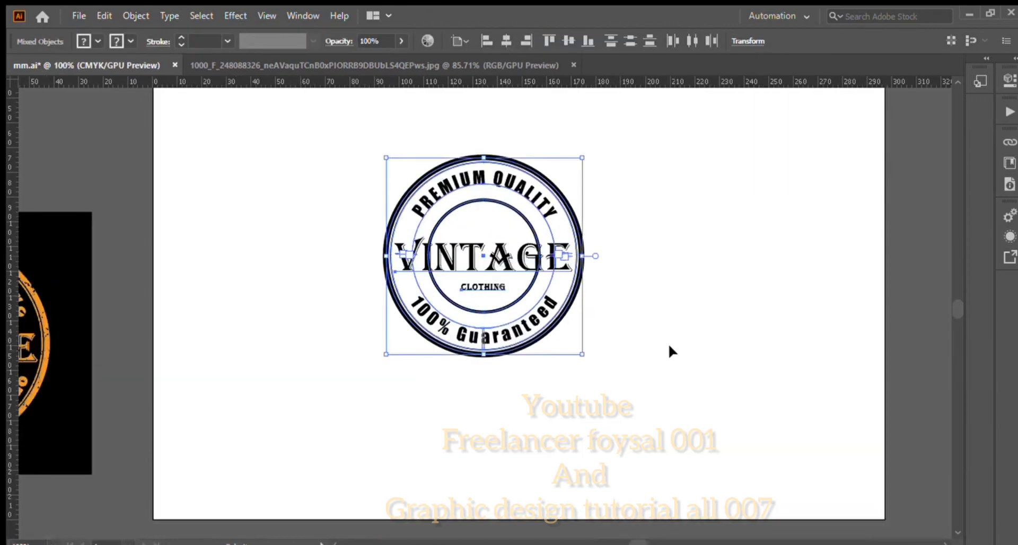
{"action": "left_click", "coordinate": [663, 336]}
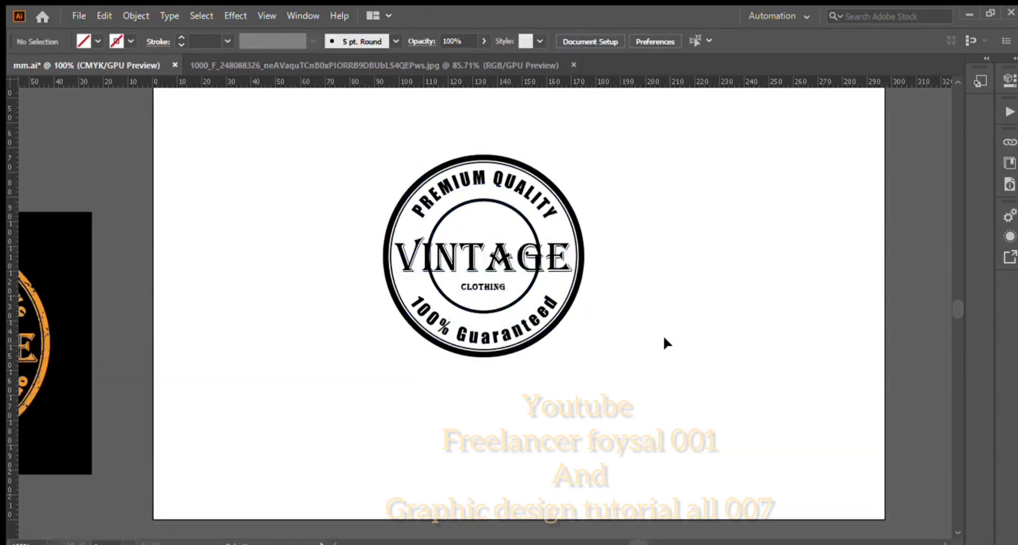
Apply the VINTAGE text's formatting to the CLOTHING text with the Eyedropper.
{"action": "left_click", "coordinate": [493, 287]}
{"action": "left_click", "coordinate": [8, 262]}
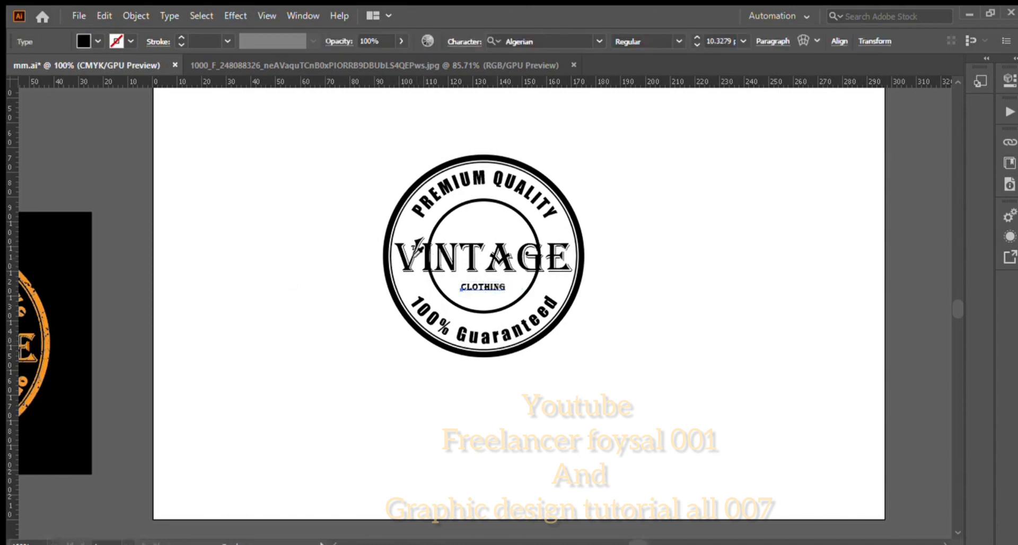
{"action": "left_click", "coordinate": [413, 259]}
{"action": "key", "text": "v"}
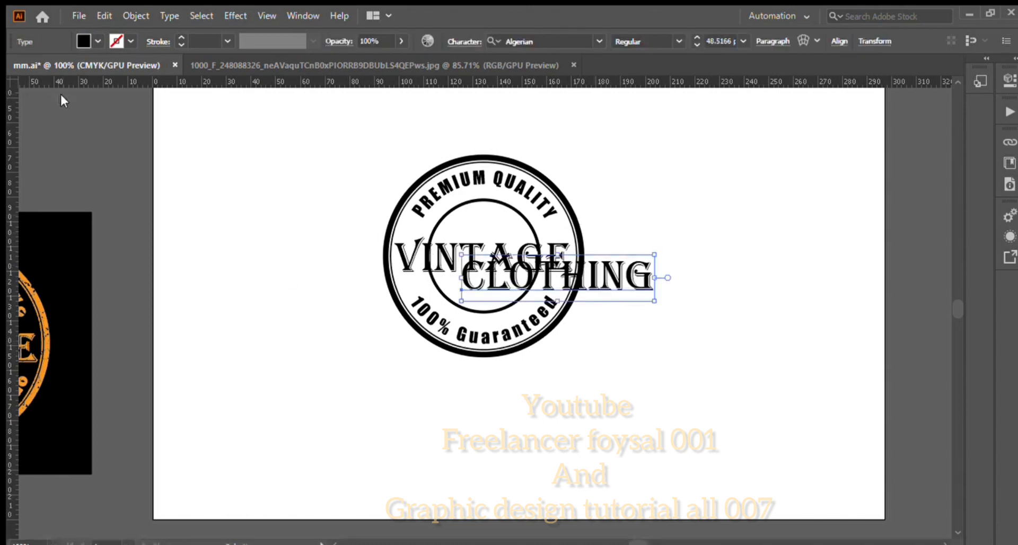
Try to cut and repaste the enlarged CLOTHING text at the badge's right side, and remove it.
{"action": "key", "text": "Delete"}
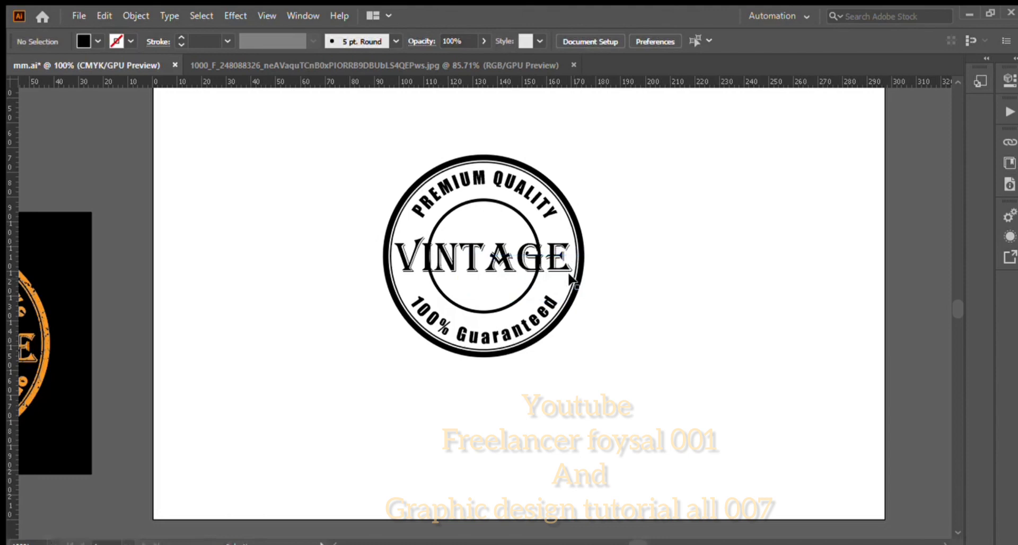
{"action": "left_click", "coordinate": [14, 136]}
{"action": "key", "text": "ctrl+z"}
{"action": "key", "text": "ctrl+x"}
{"action": "key", "text": "ctrl+v"}
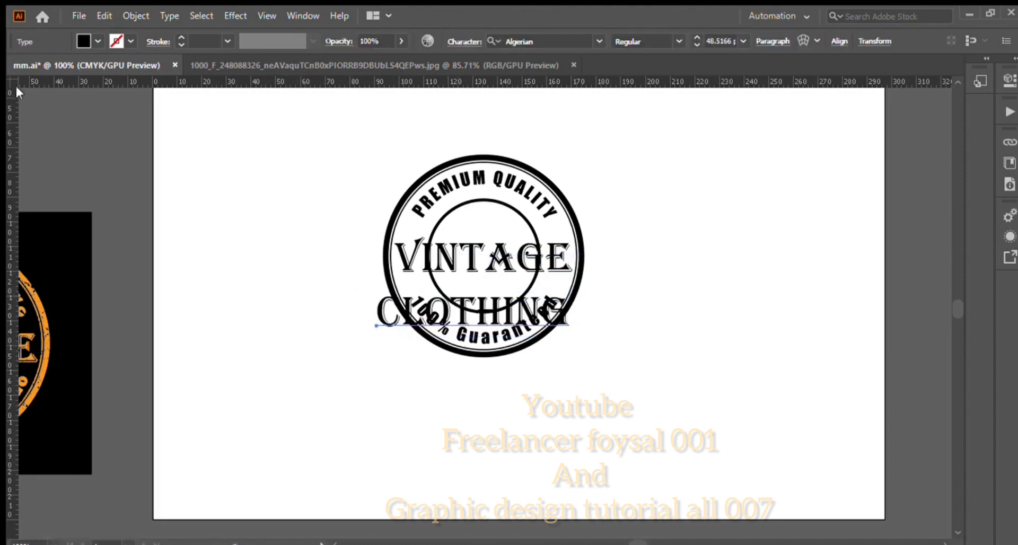
{"action": "left_click_drag", "start_coordinate": [471, 313], "coordinate": [627, 266]}
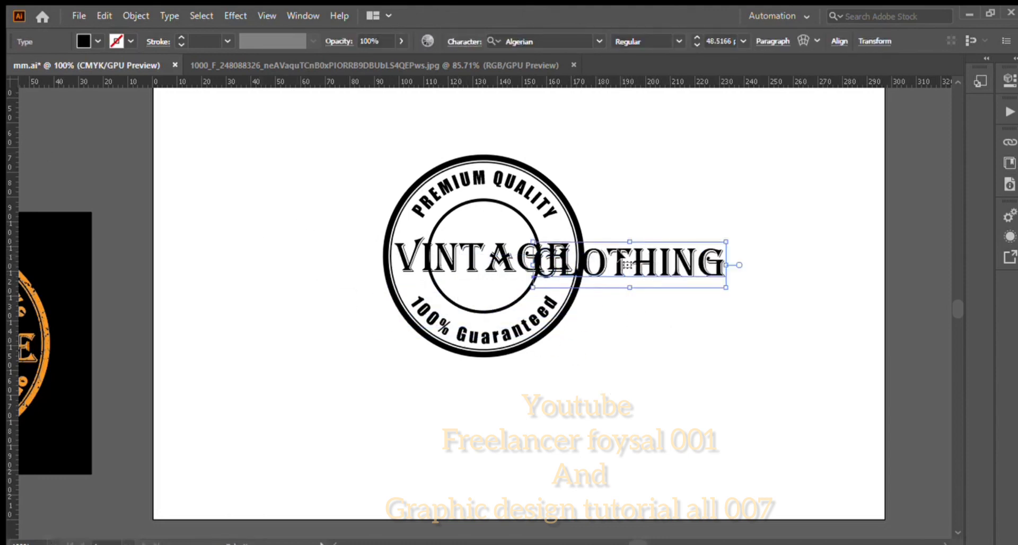
{"action": "key", "text": "Delete"}
Try moving the VINTAGE text to the badge's upper left for editing, and undo back to the original small CLOTHING text.
{"action": "left_click_drag", "start_coordinate": [535, 258], "coordinate": [332, 186]}
{"action": "double_click", "coordinate": [365, 187]}
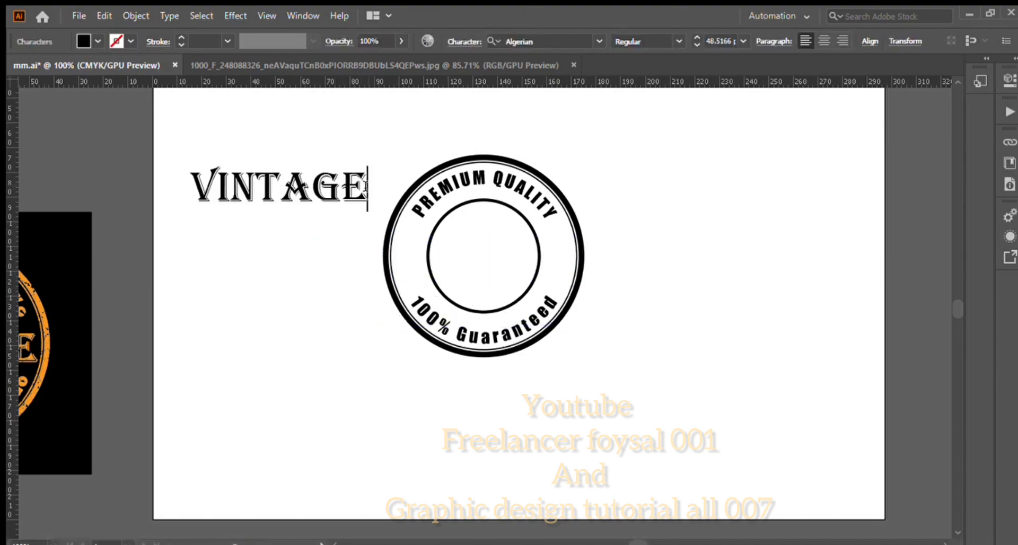
{"action": "key", "text": "ctrl+minus"}
{"action": "key", "text": "ctrl+z"}
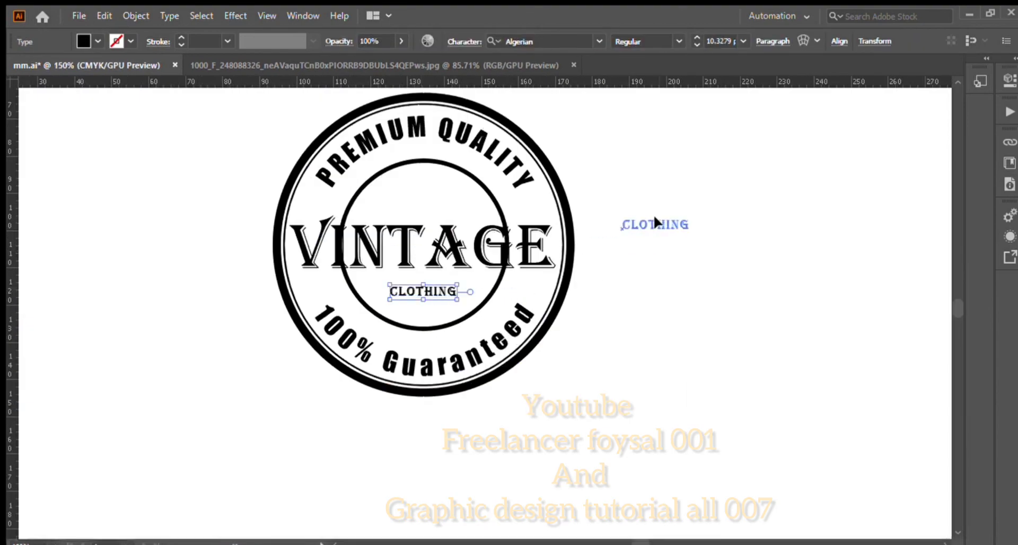
Move the small CLOTHING text beside the badge and extend the large VINTAGE text to VINTAGE CLOTHING.
{"action": "left_click_drag", "start_coordinate": [656, 222], "coordinate": [658, 223]}
{"action": "triple_click", "coordinate": [505, 252]}
{"action": "left_click", "coordinate": [545, 245]}
{"action": "key", "text": "BackSpace"}
{"action": "type", "text": "C"}
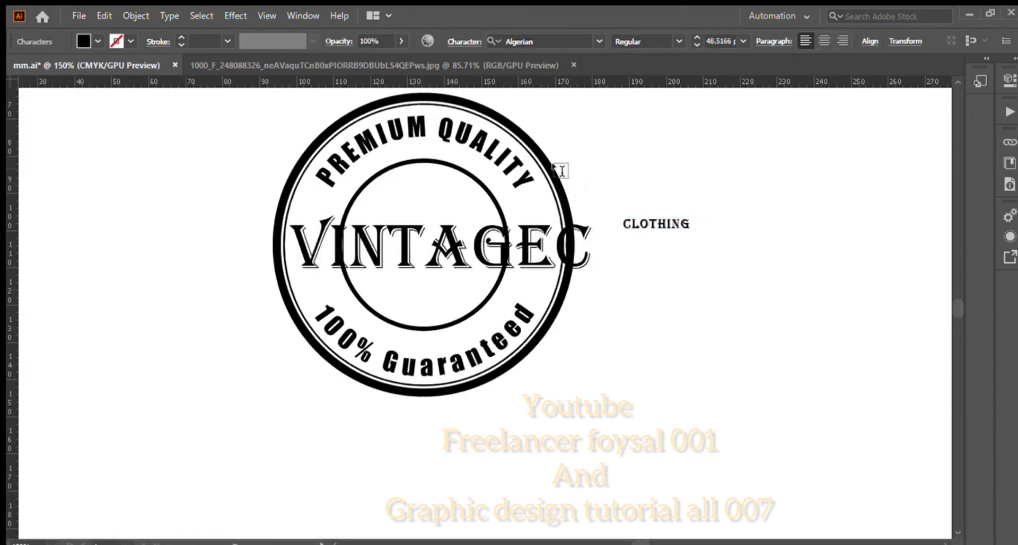
{"action": "key", "text": "BackSpace"}
{"action": "type", "text": "CLOTH"}
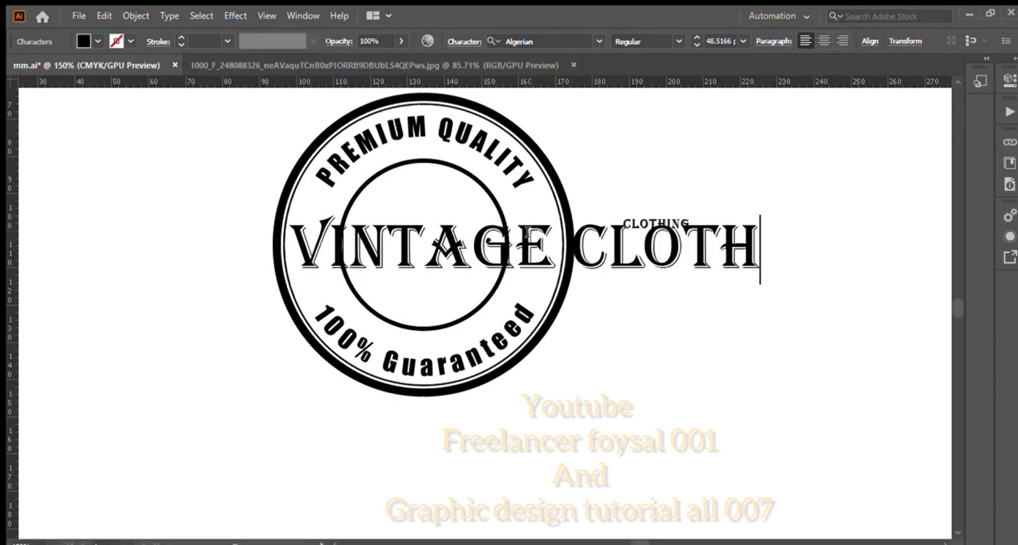
{"action": "type", "text": "ING"}
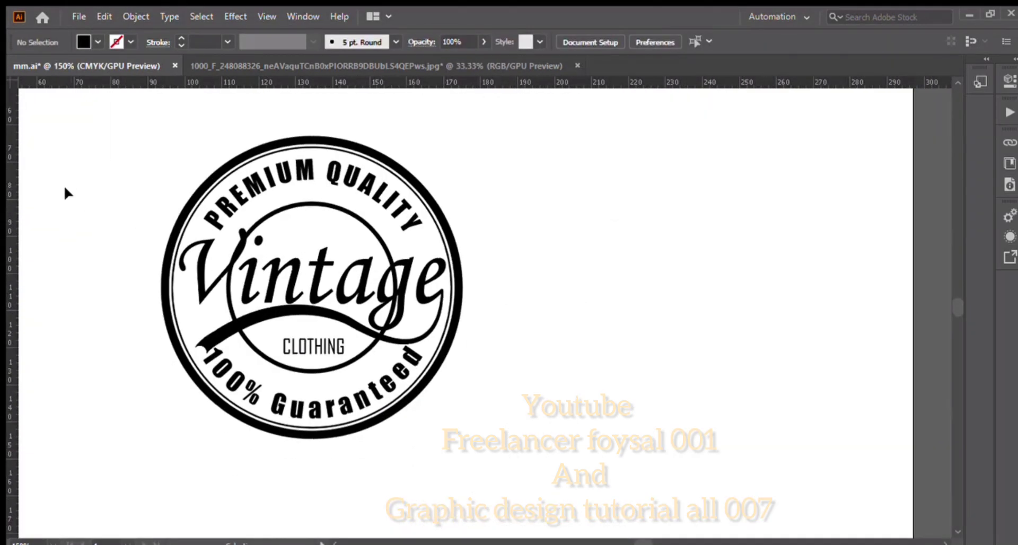
Inspect the swash beneath the Vintage lettering, undo its last resizing and restore it.
{"action": "scroll", "coordinate": [212, 337], "scroll_direction": "up", "scroll_amount": 2}
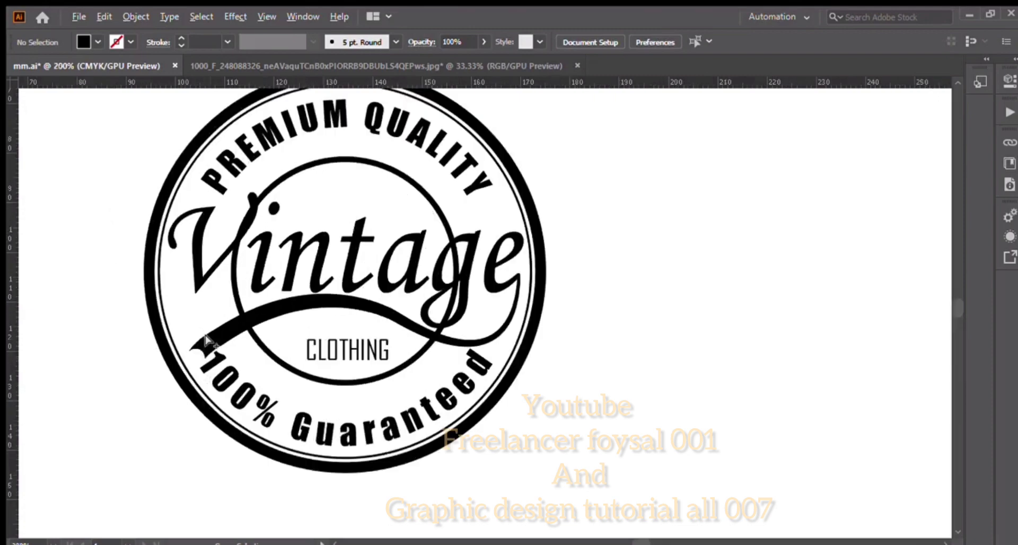
{"action": "left_click", "coordinate": [212, 340]}
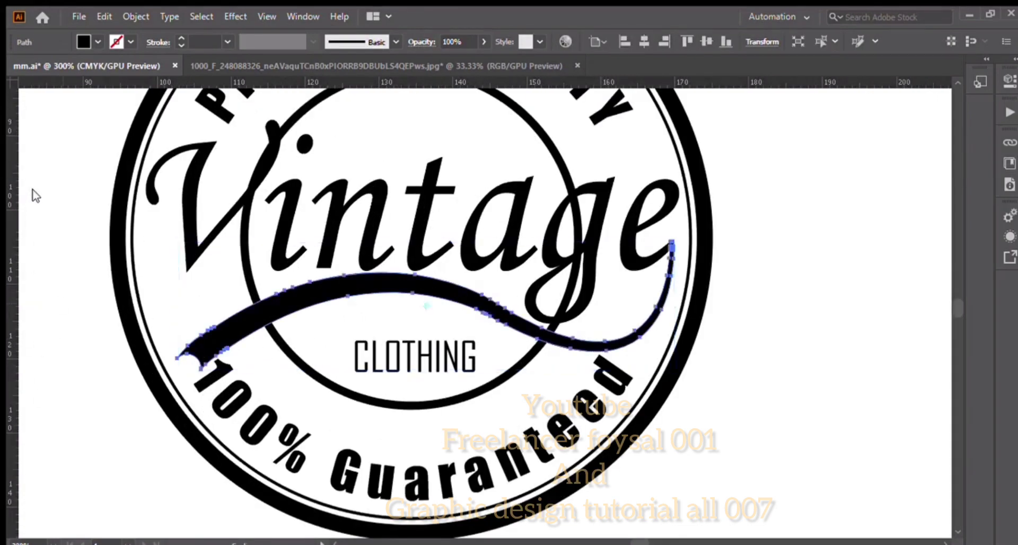
{"action": "key", "text": "a"}
{"action": "scroll", "coordinate": [65, 244], "scroll_direction": "down", "scroll_amount": 2}
{"action": "scroll", "coordinate": [35, 222], "scroll_direction": "up", "scroll_amount": 2}
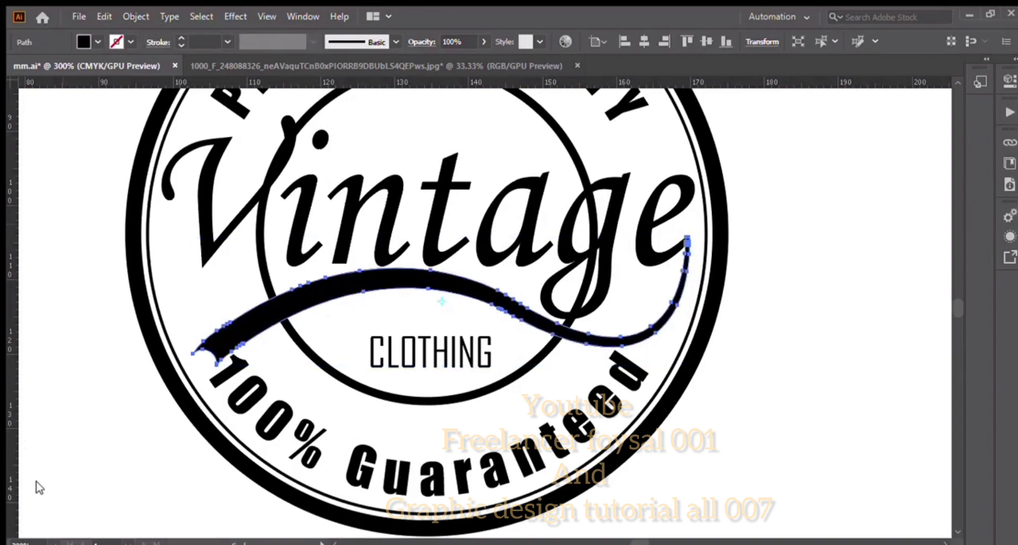
{"action": "scroll", "coordinate": [220, 248], "scroll_direction": "down", "scroll_amount": 2}
{"action": "key", "text": "ctrl+z"}
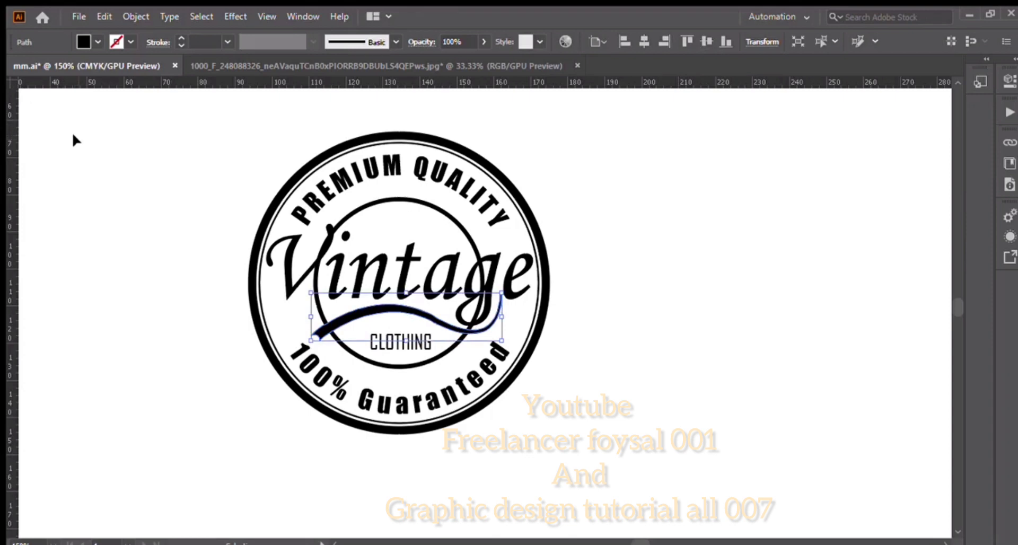
{"action": "left_click", "coordinate": [415, 277]}
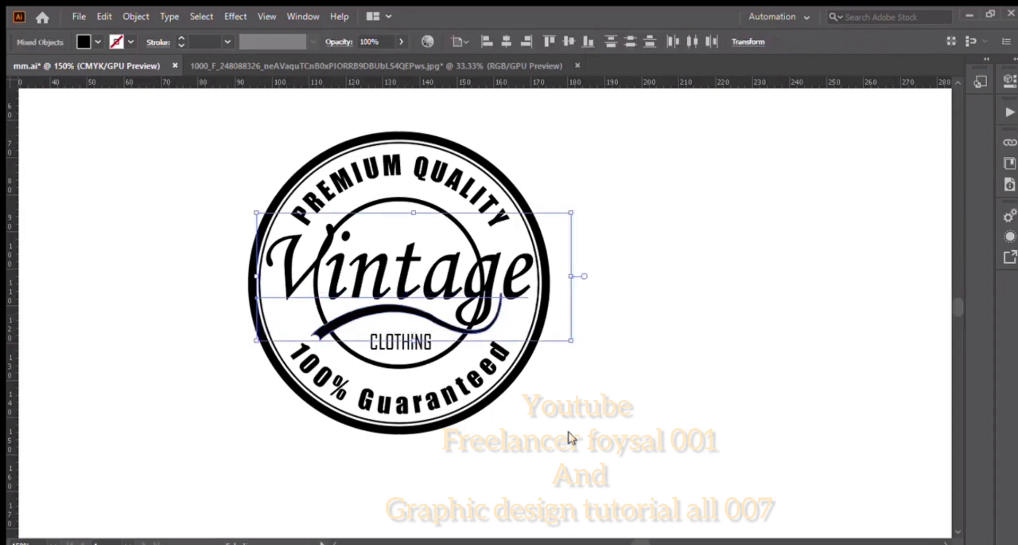
{"action": "left_click", "coordinate": [568, 364]}
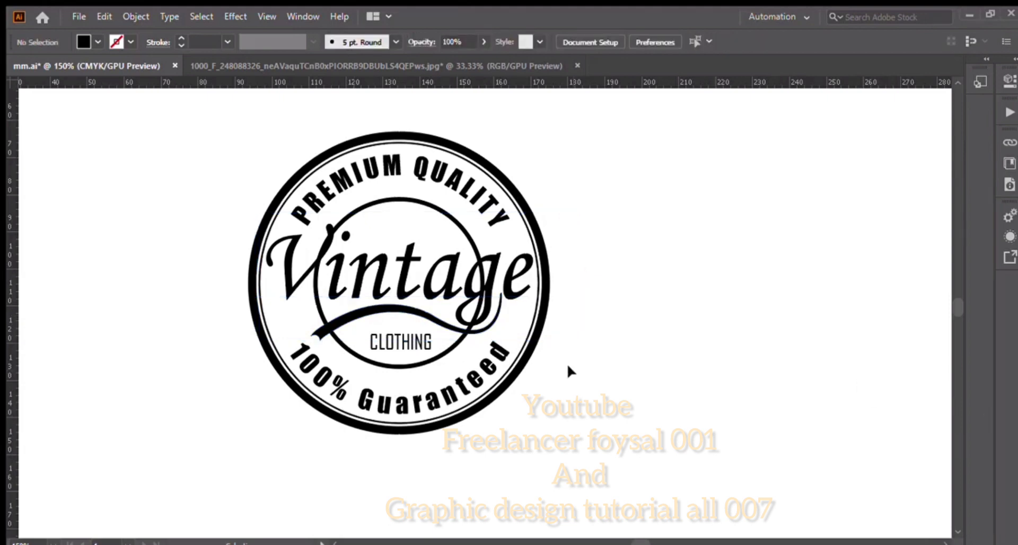
{"action": "key", "text": "ctrl+shift+z"}
{"action": "left_click", "coordinate": [567, 364]}
Convert the script Vintage lettering to outlines and group it with the swash beneath it.
{"action": "left_click", "coordinate": [430, 277]}
{"action": "key", "text": "ctrl+shift+o"}
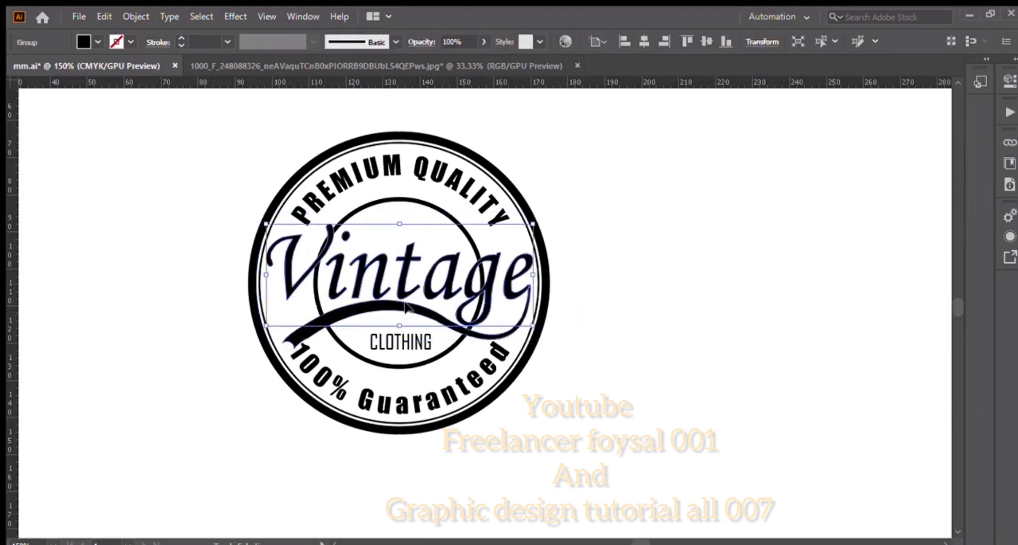
{"action": "left_click", "coordinate": [484, 336], "text": "shift"}
{"action": "key", "text": "ctrl+g"}
{"action": "left_click", "coordinate": [862, 378]}
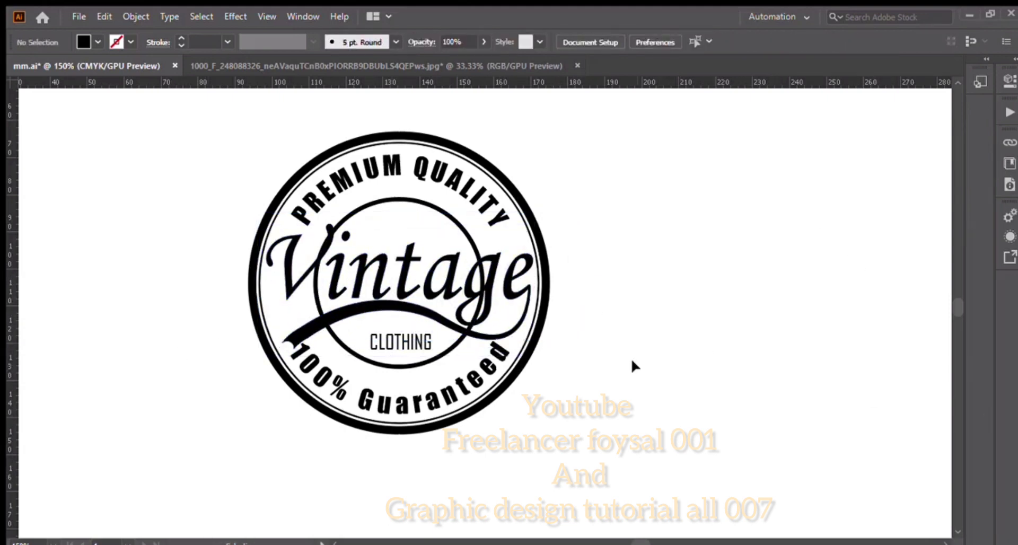
Create an outward Offset Path around the grouped Vintage lettering and swash.
{"action": "left_click", "coordinate": [397, 289]}
{"action": "key", "text": "ctrl+r"}
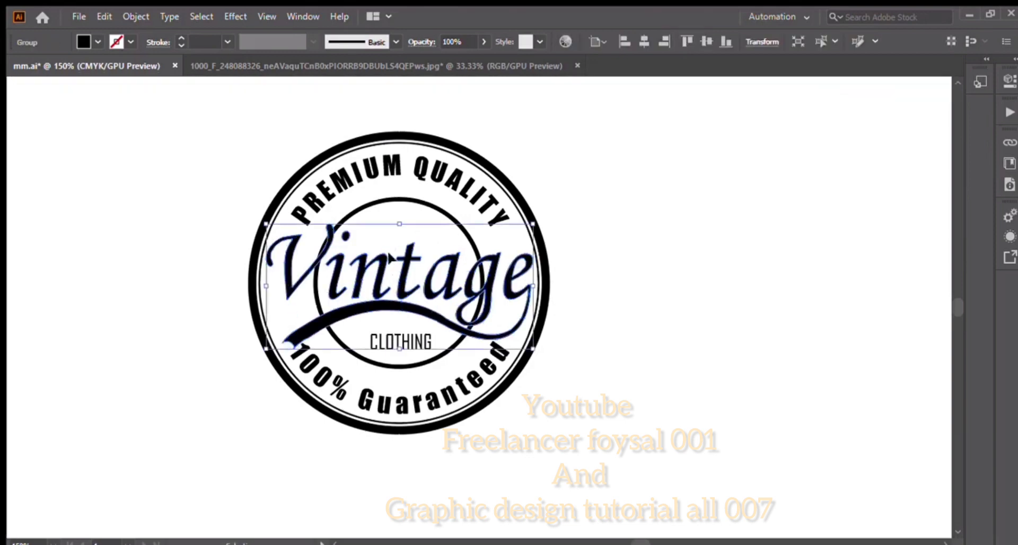
{"action": "key", "text": "ctrl+r"}
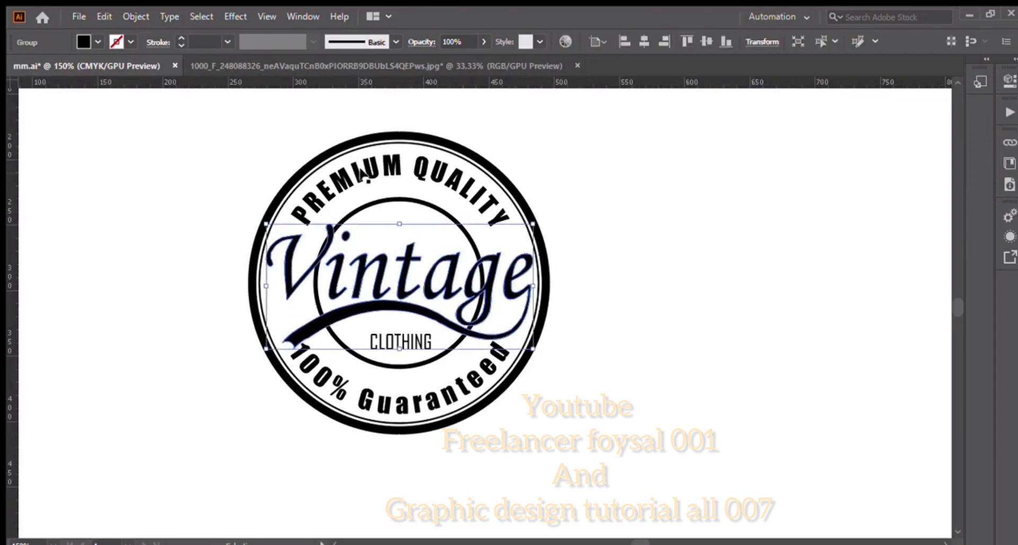
{"action": "left_click", "coordinate": [140, 17]}
{"action": "left_click", "coordinate": [406, 418]}
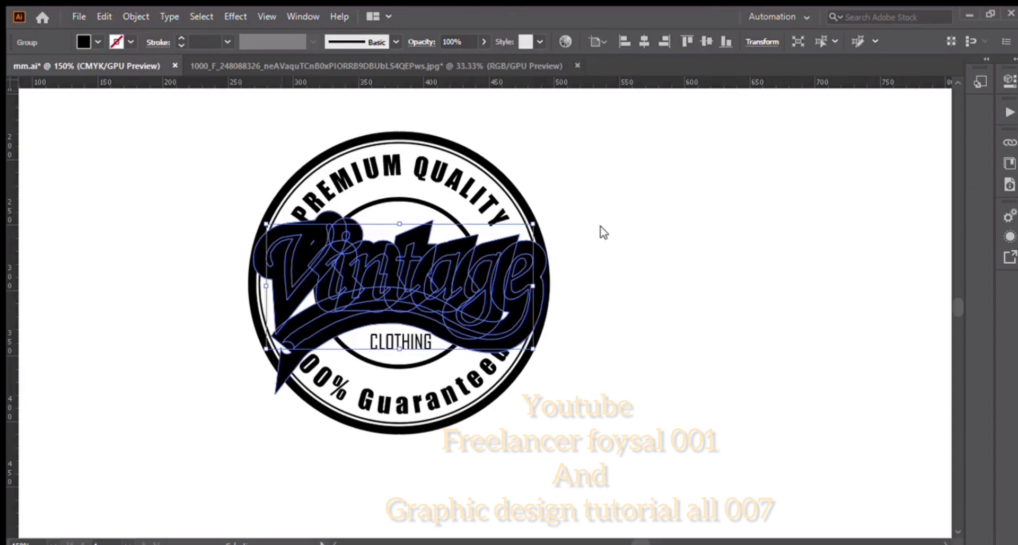
{"action": "left_click", "coordinate": [652, 297]}
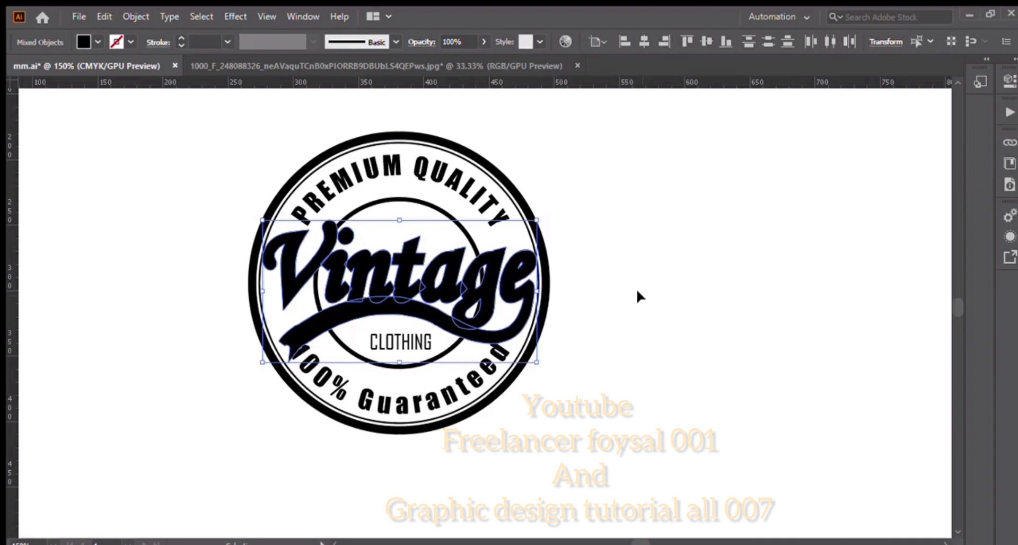
Subtract the merged offset shape from the badge's inner circle to leave gaps around the Vintage lettering.
{"action": "key", "text": "Delete"}
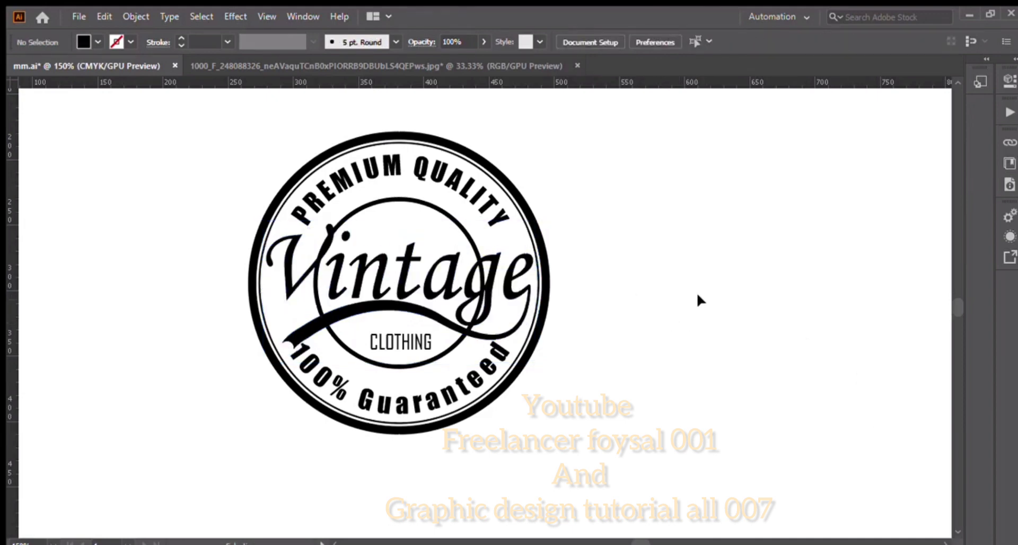
{"action": "left_click", "coordinate": [386, 198]}
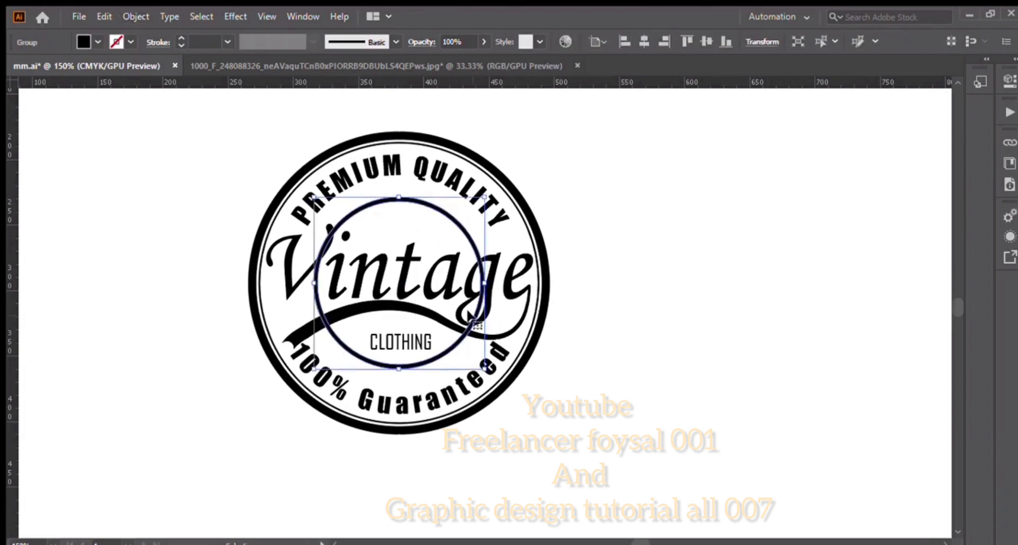
{"action": "key", "text": "ctrl+z"}
{"action": "left_click", "coordinate": [387, 200]}
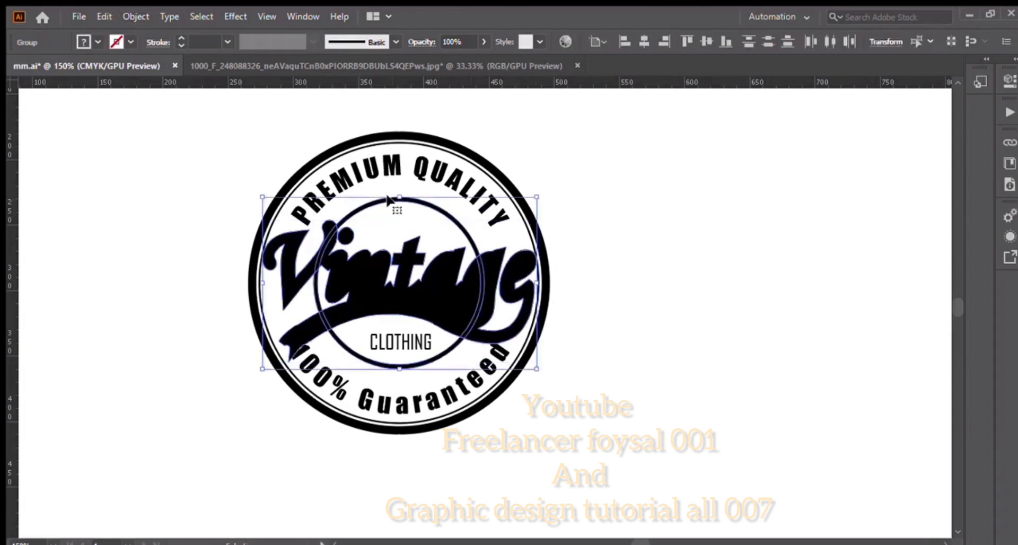
{"action": "key", "text": "ctrl+z"}
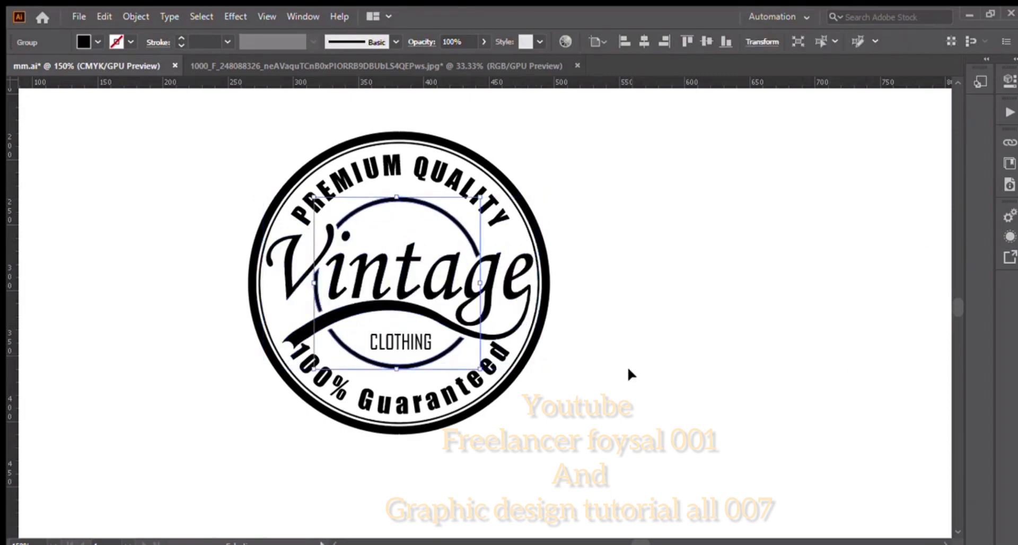
{"action": "left_click", "coordinate": [584, 364]}
Draw a black rectangle covering the whole badge.
{"action": "scroll", "coordinate": [403, 258], "scroll_direction": "up", "scroll_amount": 1}
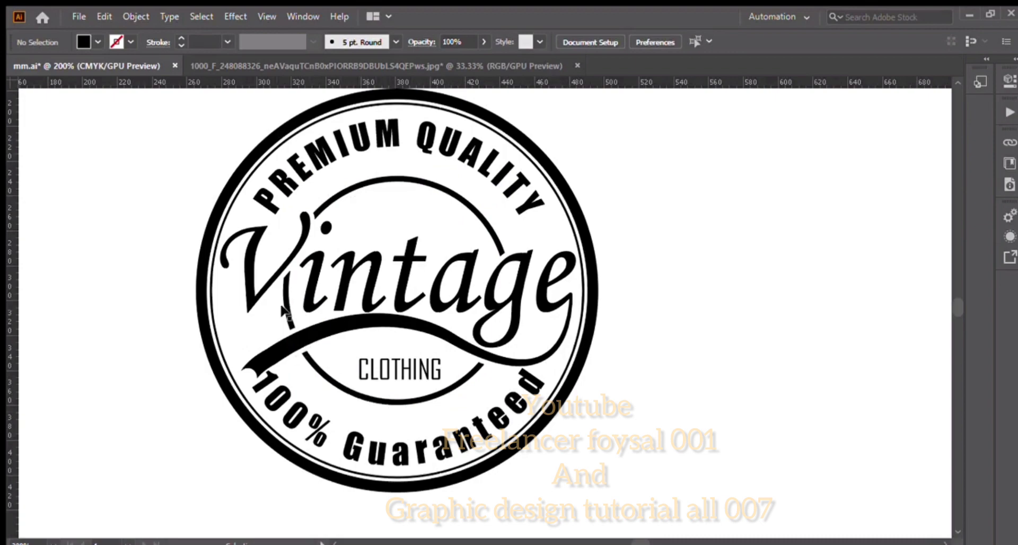
{"action": "left_click", "coordinate": [283, 307]}
{"action": "left_click", "coordinate": [327, 180]}
{"action": "scroll", "coordinate": [294, 267], "scroll_direction": "down", "scroll_amount": 2}
{"action": "scroll", "coordinate": [546, 332], "scroll_direction": "down", "scroll_amount": 1}
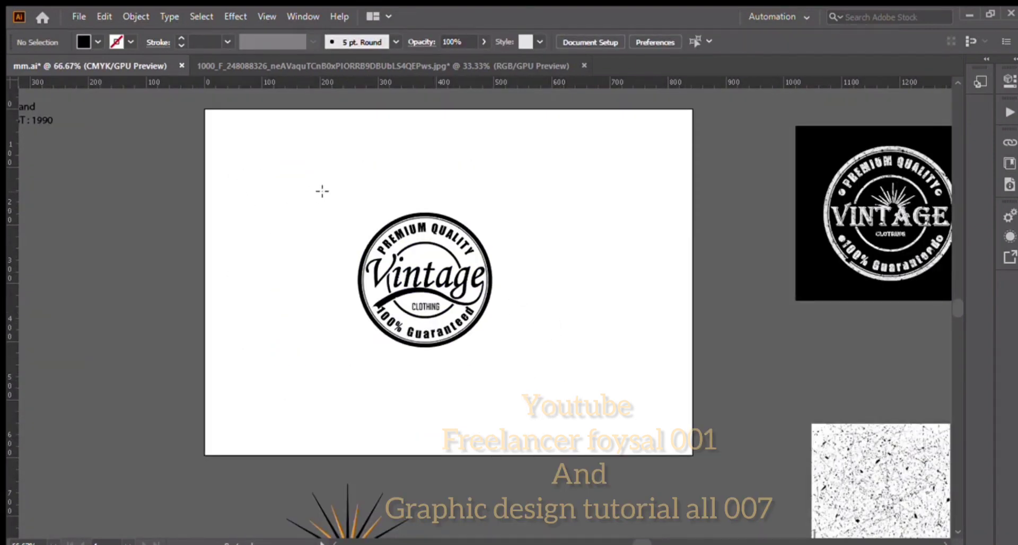
{"action": "left_click_drag", "start_coordinate": [331, 207], "coordinate": [516, 361]}
{"action": "key", "text": "v"}
{"action": "left_click", "coordinate": [25, 111]}
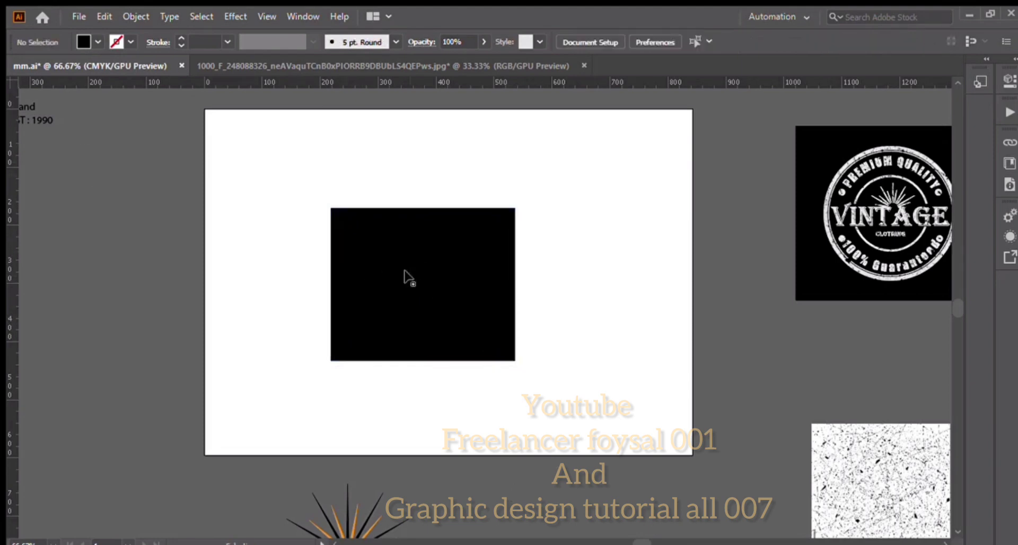
Try showing the badge on top of the black rectangle with white fill and white stroke.
{"action": "left_click", "coordinate": [405, 273]}
{"action": "left_click", "coordinate": [98, 42]}
{"action": "left_click", "coordinate": [36, 68]}
{"action": "left_click", "coordinate": [110, 195]}
{"action": "key", "text": "ctrl+z"}
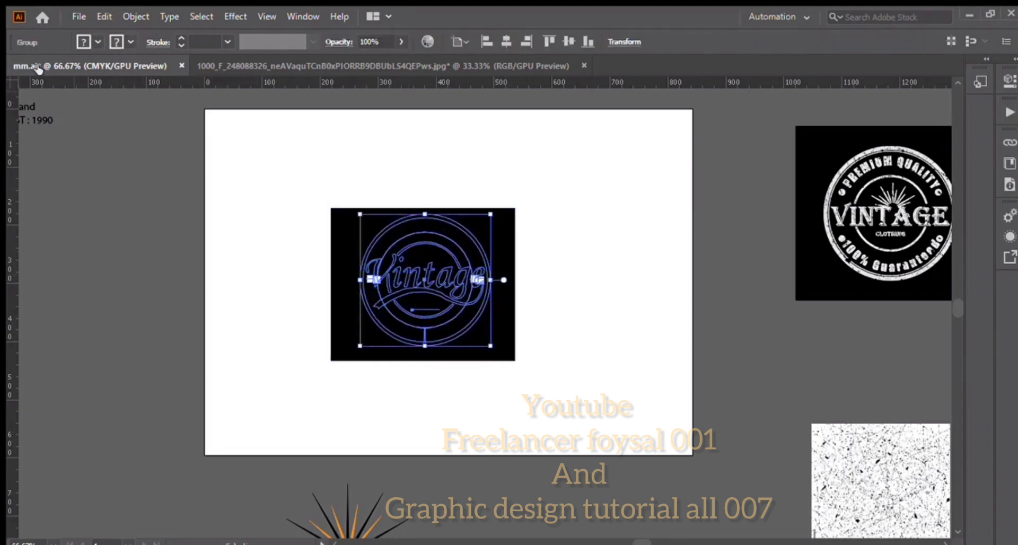
{"action": "left_click", "coordinate": [98, 195]}
{"action": "scroll", "coordinate": [107, 181], "scroll_direction": "down", "scroll_amount": 1}
{"action": "scroll", "coordinate": [339, 242], "scroll_direction": "up", "scroll_amount": 3}
{"action": "scroll", "coordinate": [303, 225], "scroll_direction": "down", "scroll_amount": 3}
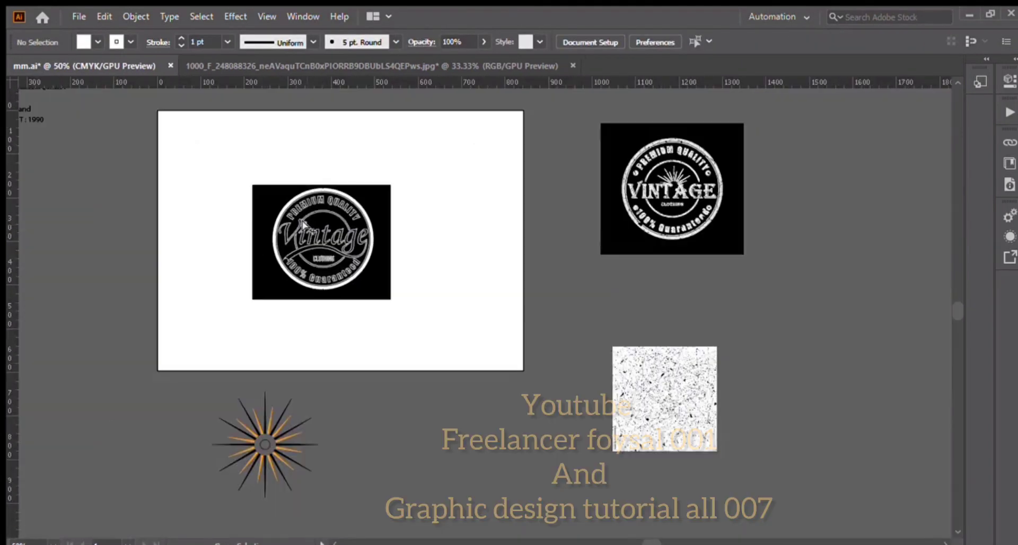
Try moving the black rectangle to the artboard's lower-left corner and removing the badge's fill.
{"action": "left_click_drag", "start_coordinate": [265, 276], "coordinate": [166, 398]}
{"action": "left_click_drag", "start_coordinate": [241, 171], "coordinate": [392, 265]}
{"action": "left_click", "coordinate": [97, 42]}
{"action": "left_click", "coordinate": [47, 69]}
{"action": "left_click", "coordinate": [116, 164]}
{"action": "left_click", "coordinate": [98, 43]}
{"action": "left_click", "coordinate": [17, 68]}
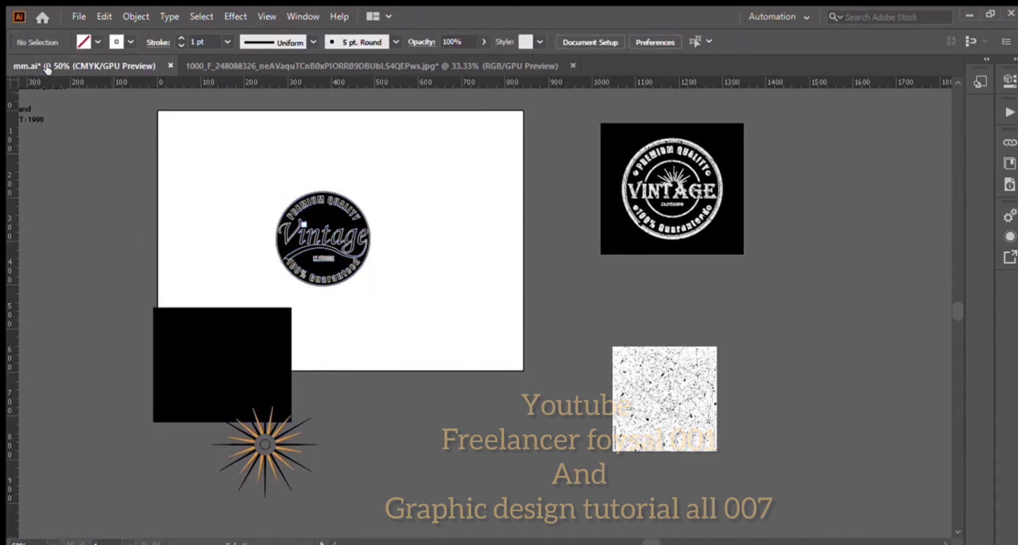
Undo the badge's recolouring and delete the black rectangle behind it.
{"action": "left_click_drag", "start_coordinate": [307, 208], "coordinate": [412, 192]}
{"action": "key", "text": "ctrl+z"}
{"action": "key", "text": "ctrl+z"}
{"action": "key", "text": "ctrl+z"}
{"action": "left_click", "coordinate": [379, 284]}
{"action": "key", "text": "Delete"}
Expand the whole badge artwork into shapes and ungroup it.
{"action": "left_click", "coordinate": [340, 194]}
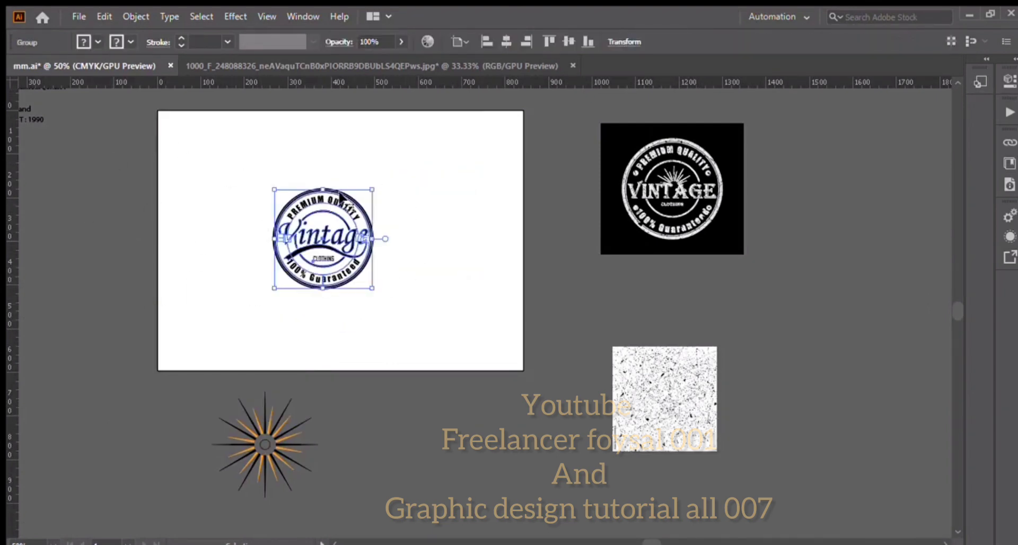
{"action": "left_click", "coordinate": [136, 16]}
{"action": "left_click", "coordinate": [200, 180]}
{"action": "left_click", "coordinate": [472, 367]}
{"action": "left_click", "coordinate": [491, 154]}
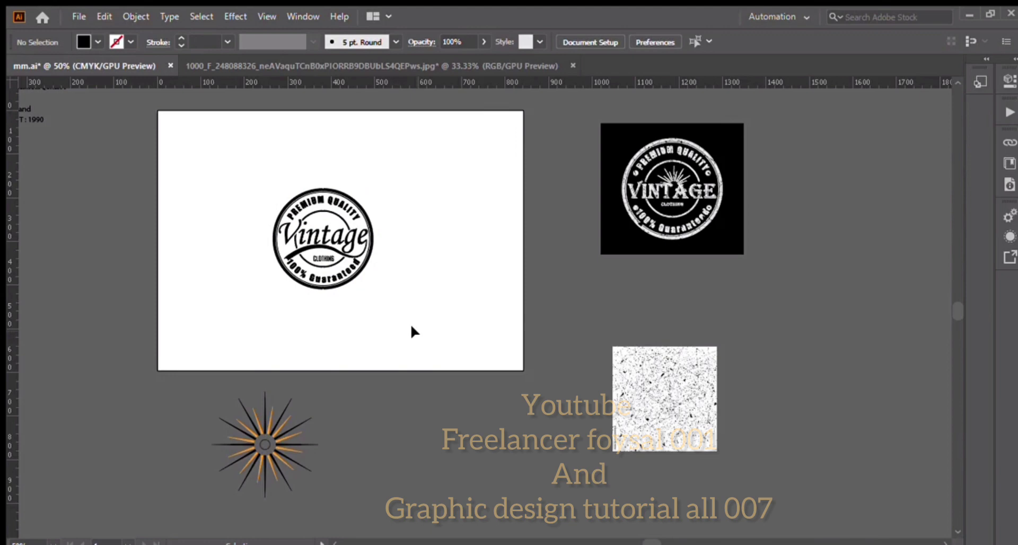
{"action": "left_click", "coordinate": [338, 232]}
{"action": "scroll", "coordinate": [336, 225], "scroll_direction": "up", "scroll_amount": 2}
{"action": "key", "text": "ctrl+shift+g"}
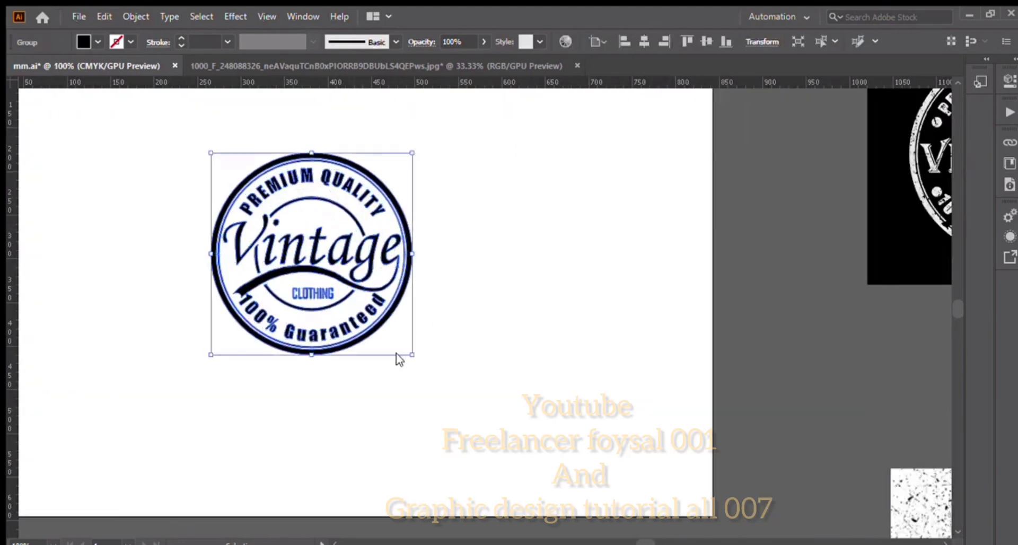
{"action": "left_click", "coordinate": [396, 352]}
Try an offset outline around the Vintage lettering, merged into a single shape, and delete it.
{"action": "left_click", "coordinate": [286, 239]}
{"action": "left_click", "coordinate": [136, 17]}
{"action": "left_click", "coordinate": [448, 414]}
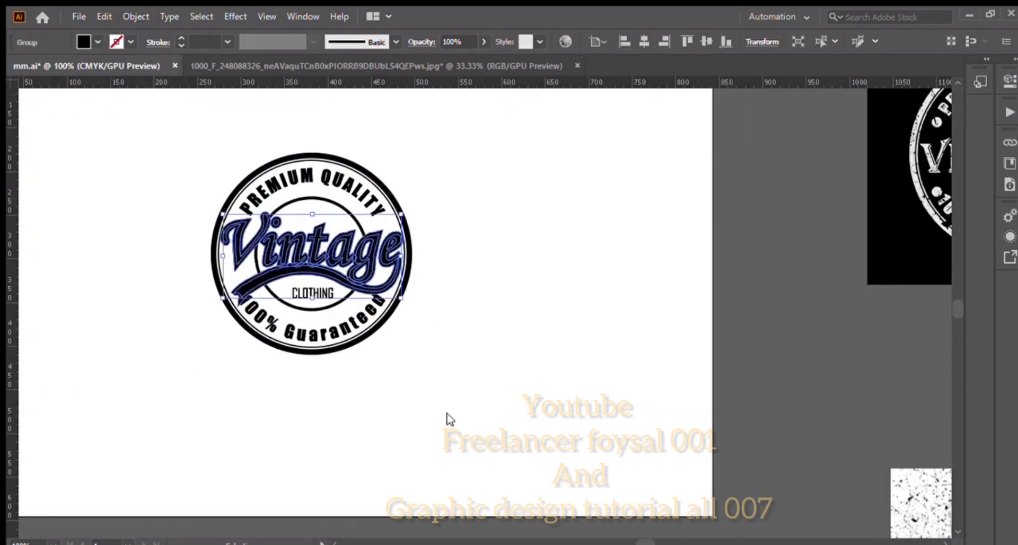
{"action": "left_click", "coordinate": [646, 305]}
{"action": "key", "text": "ctrl+g"}
{"action": "left_click", "coordinate": [862, 380]}
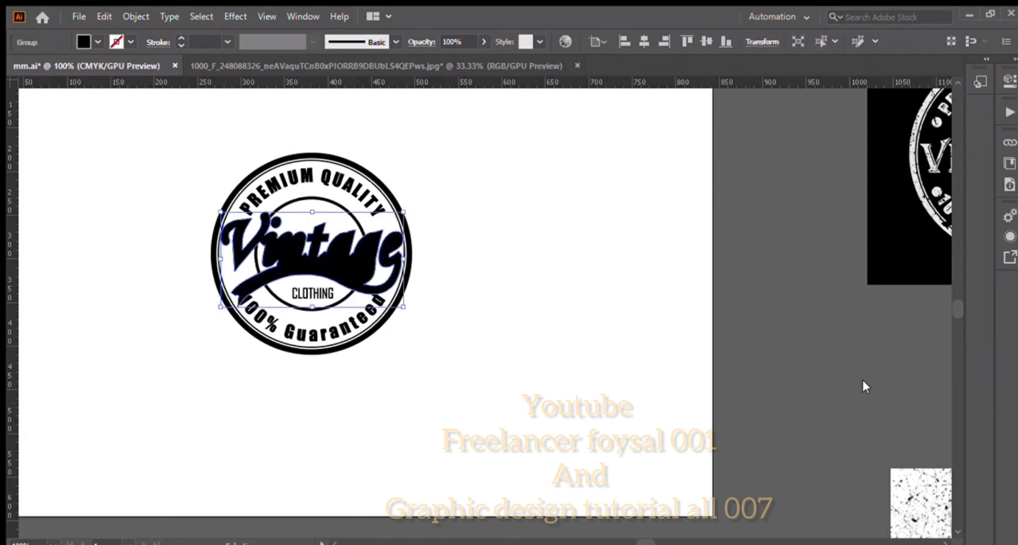
{"action": "key", "text": "Delete"}
{"action": "left_click", "coordinate": [287, 215]}
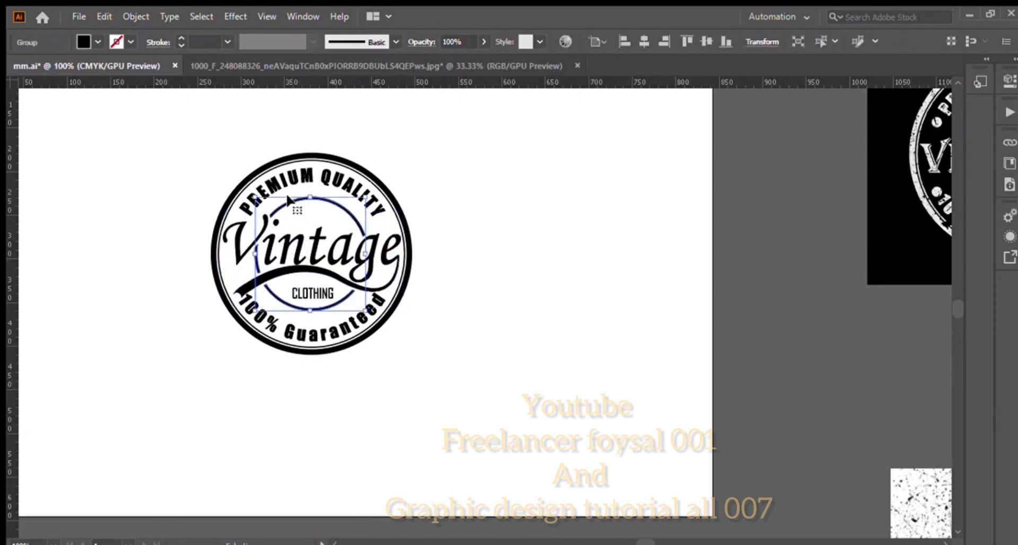
{"action": "left_click", "coordinate": [484, 305]}
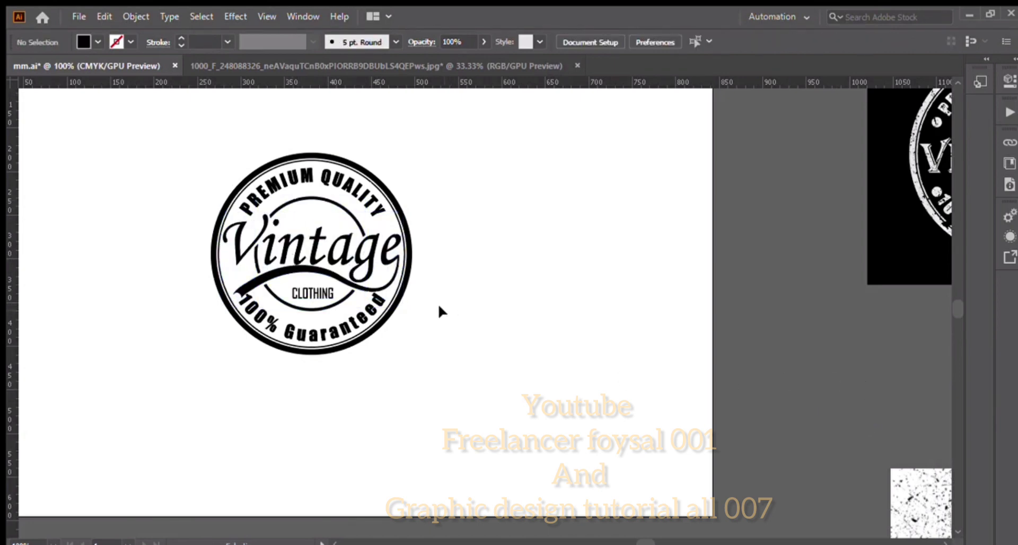
Draw a new black rectangle over the expanded, ungrouped badge.
{"action": "left_click", "coordinate": [286, 269]}
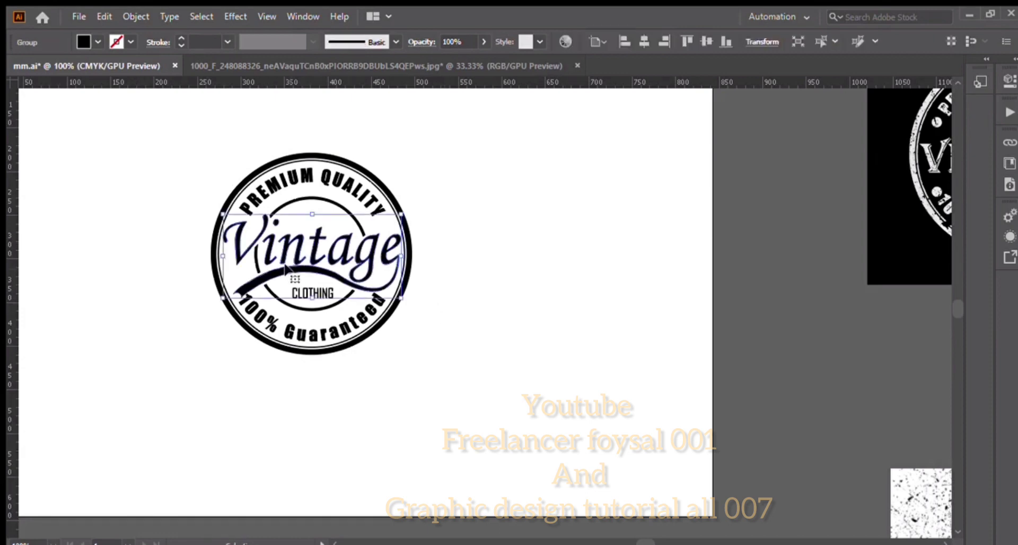
{"action": "left_click", "coordinate": [479, 266]}
{"action": "key", "text": "a"}
{"action": "scroll", "coordinate": [321, 219], "scroll_direction": "up", "scroll_amount": 2}
{"action": "scroll", "coordinate": [322, 219], "scroll_direction": "down", "scroll_amount": 2}
{"action": "key", "text": "m"}
{"action": "left_click_drag", "start_coordinate": [175, 137], "coordinate": [440, 386]}
{"action": "left_click", "coordinate": [118, 185]}
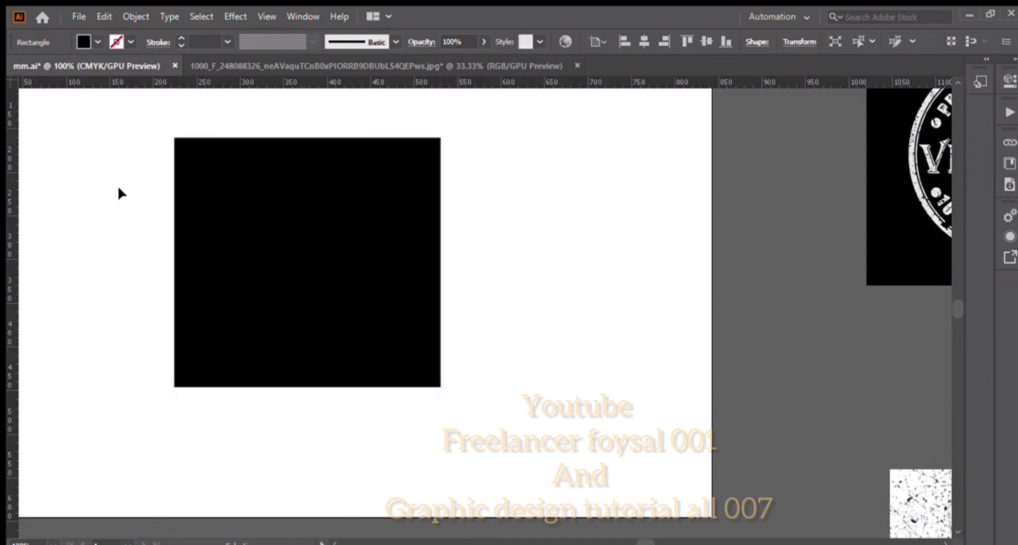
Delete the black rectangle covering the badge and select all of the badge's artwork.
{"action": "left_click", "coordinate": [310, 269]}
{"action": "left_click", "coordinate": [162, 139]}
{"action": "left_click", "coordinate": [183, 215]}
{"action": "key", "text": "Delete"}
{"action": "left_click_drag", "start_coordinate": [181, 139], "coordinate": [469, 326]}
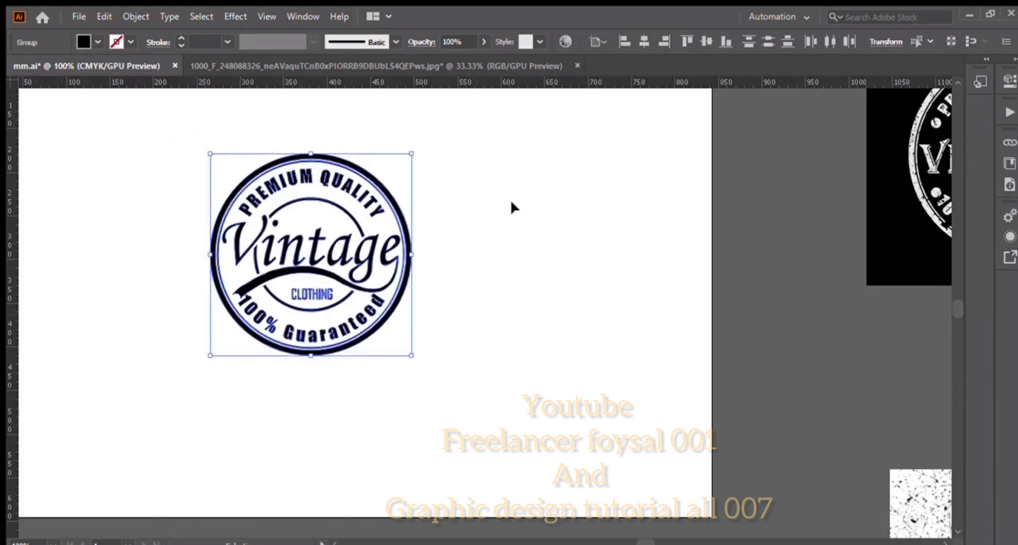
Draw a black rectangle around the whole badge and send it behind the artwork.
{"action": "key", "text": "m"}
{"action": "mouse_move", "coordinate": [198, 149]}
{"action": "left_mouse_down"}
{"action": "mouse_move", "coordinate": [240, 220]}
{"action": "mouse_move", "coordinate": [422, 362]}
{"action": "left_mouse_up"}
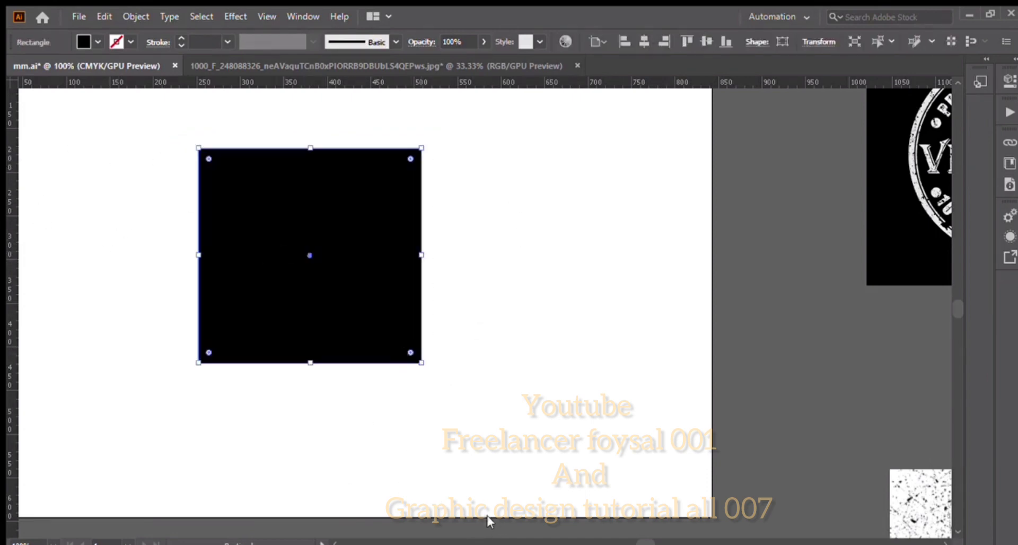
{"action": "key", "text": "v"}
{"action": "left_click_drag", "start_coordinate": [300, 228], "coordinate": [537, 229]}
{"action": "left_click", "coordinate": [405, 201]}
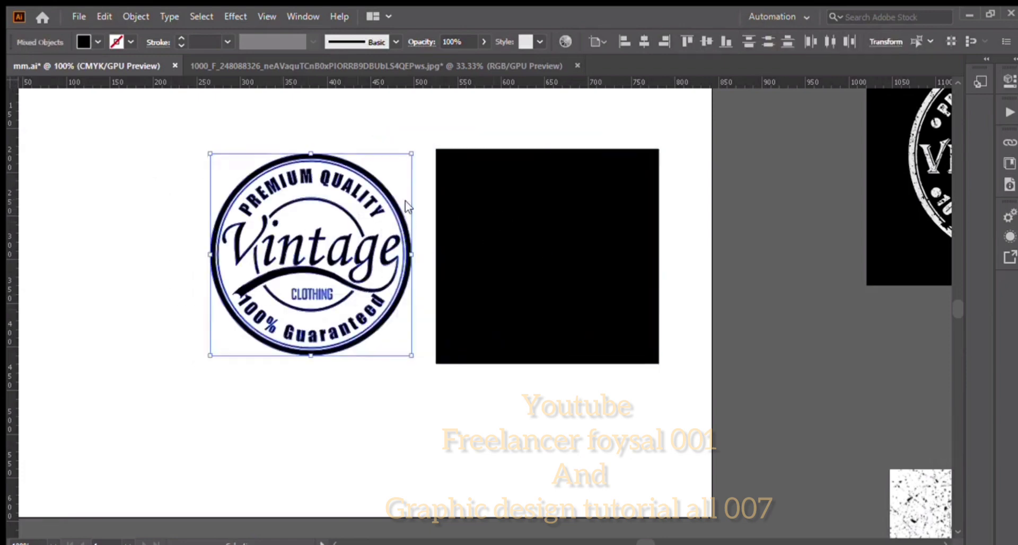
{"action": "left_click", "coordinate": [423, 257]}
{"action": "key", "text": "ctrl+z"}
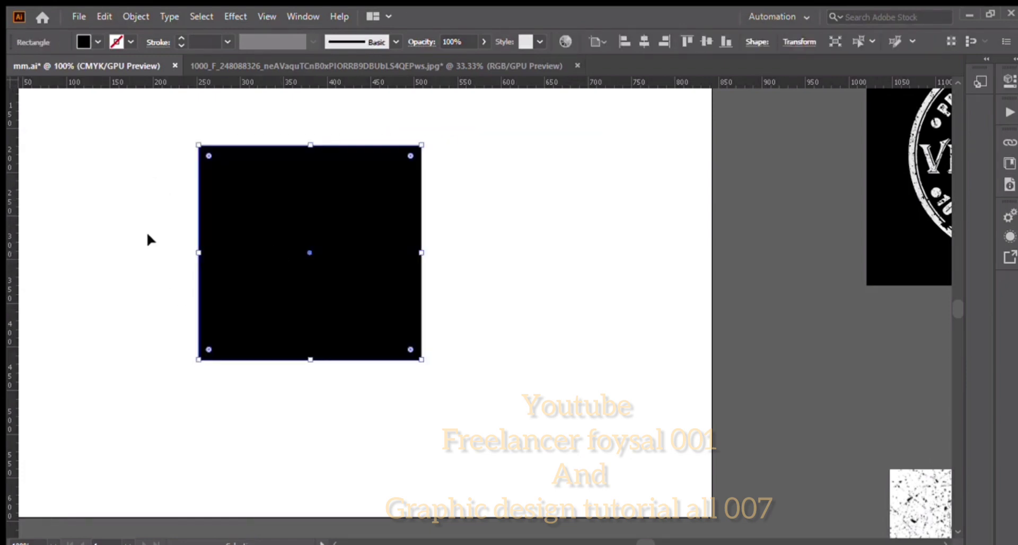
{"action": "key", "text": "ctrl+shift+["}
Fill the badge artwork on the black rectangle white.
{"action": "left_click", "coordinate": [250, 239]}
{"action": "left_click", "coordinate": [89, 39]}
{"action": "left_click", "coordinate": [34, 63]}
{"action": "left_click", "coordinate": [107, 218]}
{"action": "left_click", "coordinate": [287, 267]}
{"action": "left_click", "coordinate": [344, 366]}
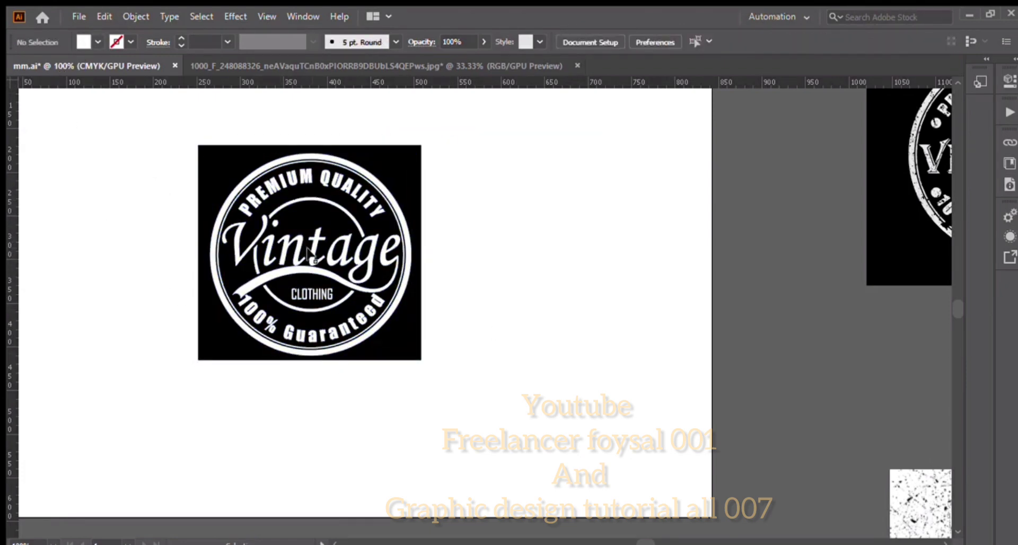
Group the letters of the Vintage lettering with the swash beneath them.
{"action": "left_click", "coordinate": [305, 254]}
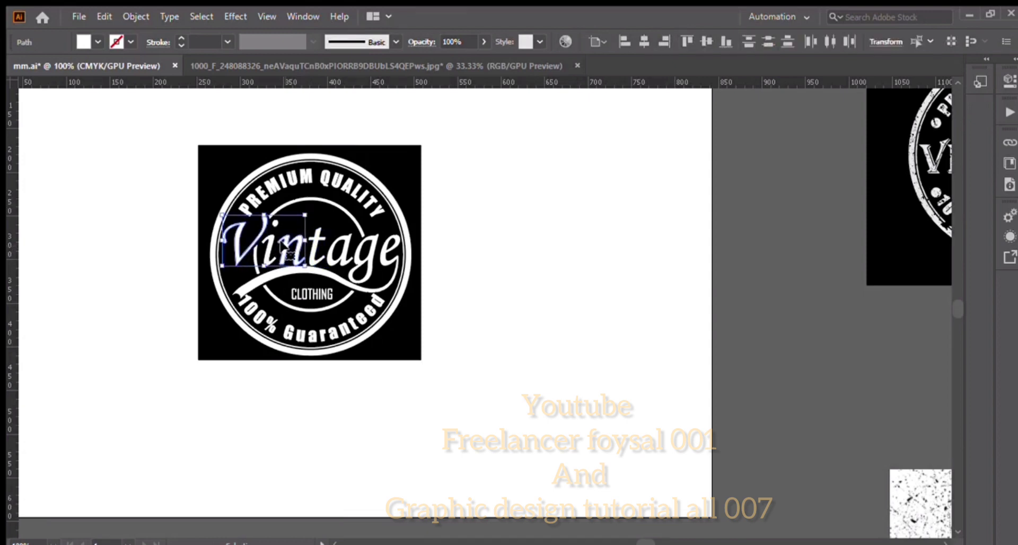
{"action": "left_click", "coordinate": [314, 244], "text": "shift"}
{"action": "scroll", "coordinate": [331, 243], "scroll_direction": "up", "scroll_amount": 2}
{"action": "left_click", "coordinate": [392, 260], "text": "shift"}
{"action": "left_click", "coordinate": [446, 273], "text": "shift"}
{"action": "left_click", "coordinate": [496, 276], "text": "shift"}
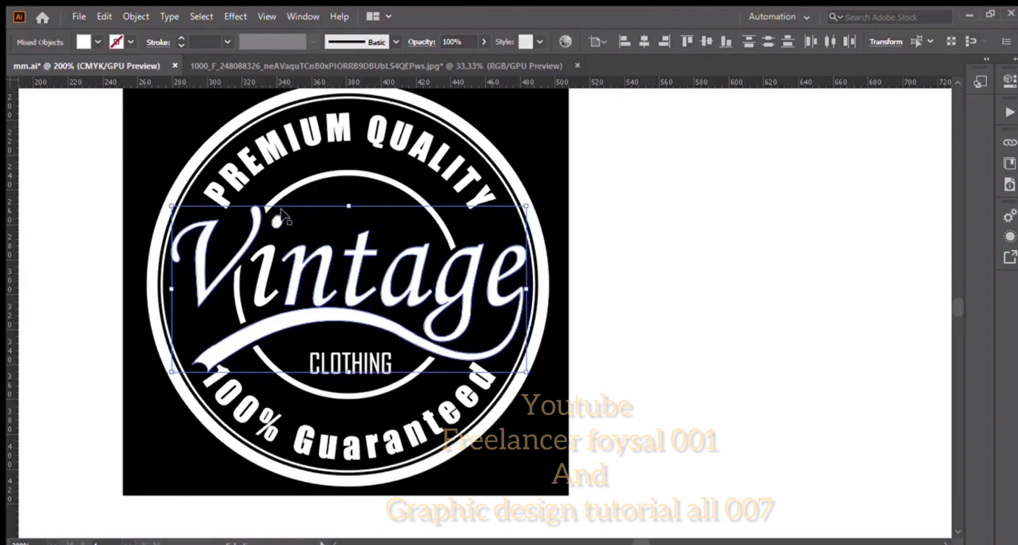
{"action": "key", "text": "ctrl+g"}
Fill the Vintage lettering, including its letter i, and the swash orange.
{"action": "left_click", "coordinate": [98, 41]}
{"action": "left_click", "coordinate": [134, 71]}
{"action": "left_click", "coordinate": [137, 69]}
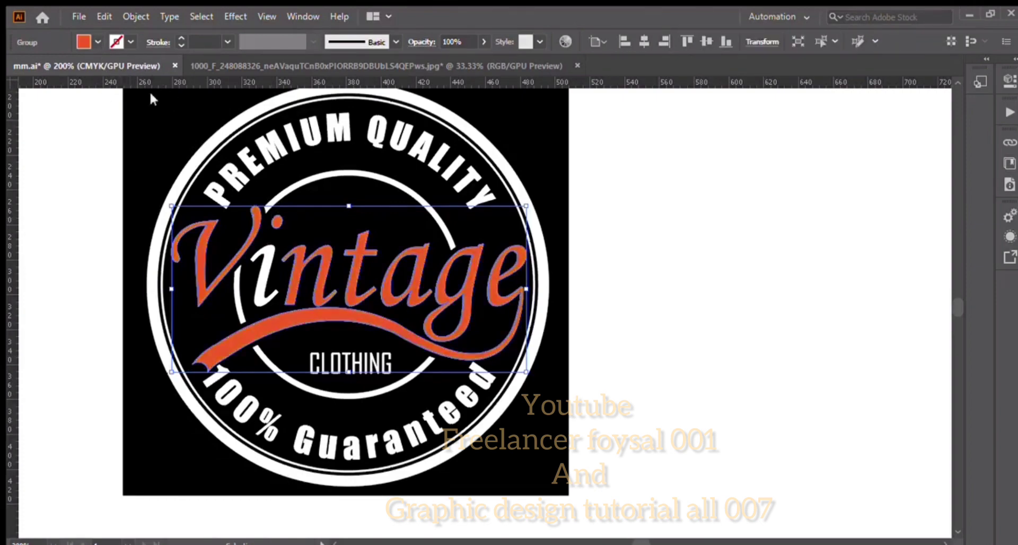
{"action": "left_click", "coordinate": [150, 69]}
{"action": "left_click", "coordinate": [260, 279], "text": "shift"}
{"action": "left_click", "coordinate": [98, 42]}
{"action": "left_click", "coordinate": [149, 68]}
{"action": "left_click", "coordinate": [92, 227]}
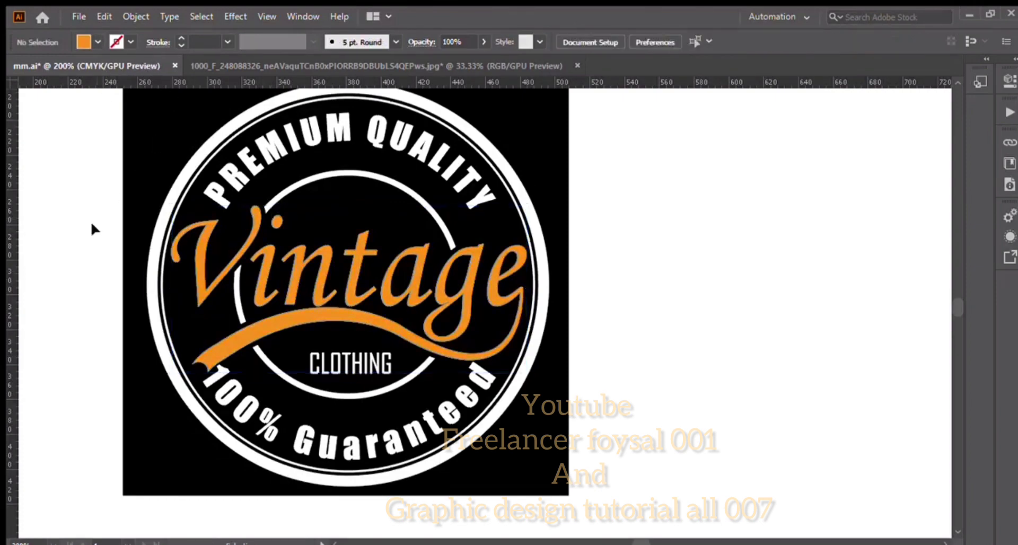
Try to group the letter i with the rest of the Vintage lettering.
{"action": "left_click", "coordinate": [260, 258]}
{"action": "left_click", "coordinate": [248, 254], "text": "shift"}
{"action": "key", "text": "ctrl+g"}
{"action": "left_click", "coordinate": [92, 234]}
{"action": "left_click", "coordinate": [273, 223]}
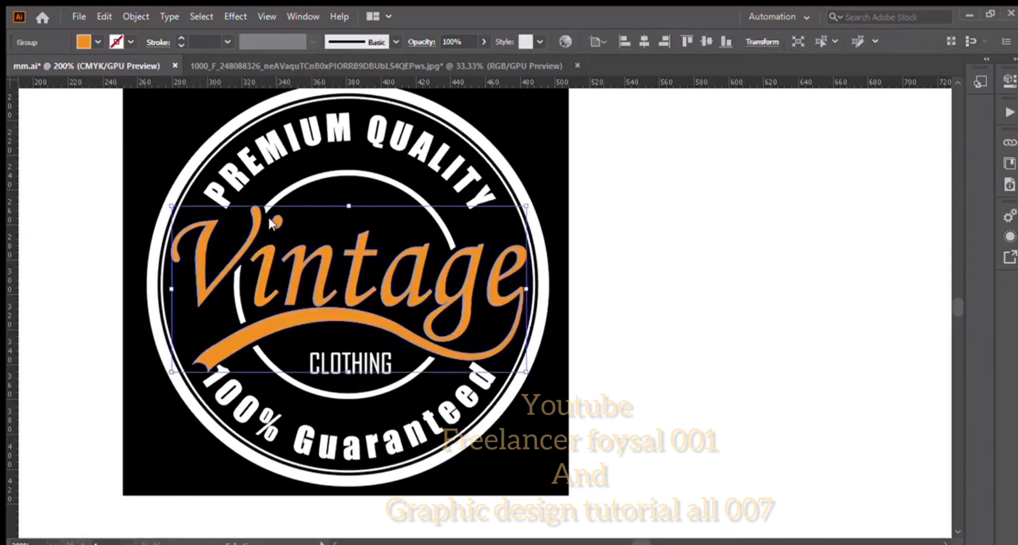
Recolour the Vintage lettering and swash tan, including the separate letter i.
{"action": "left_click", "coordinate": [98, 42]}
{"action": "left_click", "coordinate": [63, 85]}
{"action": "left_click", "coordinate": [81, 89]}
{"action": "left_click", "coordinate": [67, 87]}
{"action": "left_click", "coordinate": [83, 208]}
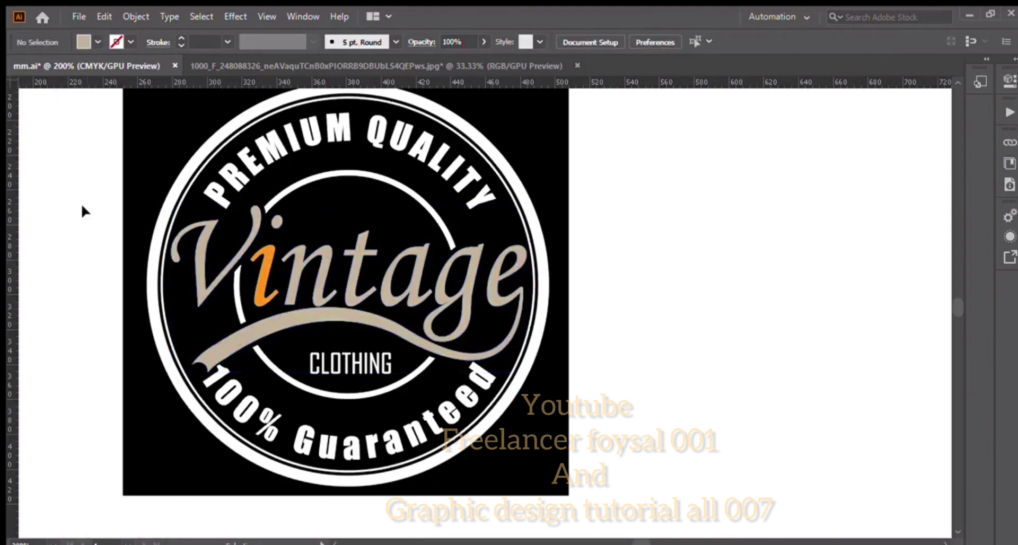
{"action": "left_click", "coordinate": [259, 259]}
{"action": "left_click", "coordinate": [98, 42]}
{"action": "left_click", "coordinate": [64, 86]}
{"action": "left_click", "coordinate": [84, 210]}
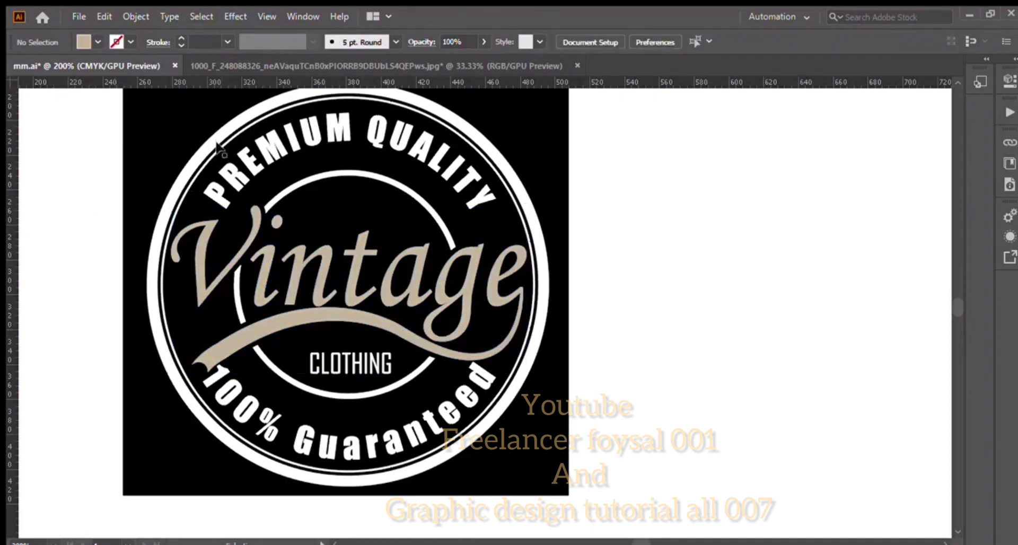
Fill the badge's thick outer ring with the same tan as the lettering.
{"action": "left_click", "coordinate": [218, 146]}
{"action": "left_click", "coordinate": [99, 42]}
{"action": "left_click", "coordinate": [59, 104]}
{"action": "left_click", "coordinate": [79, 182]}
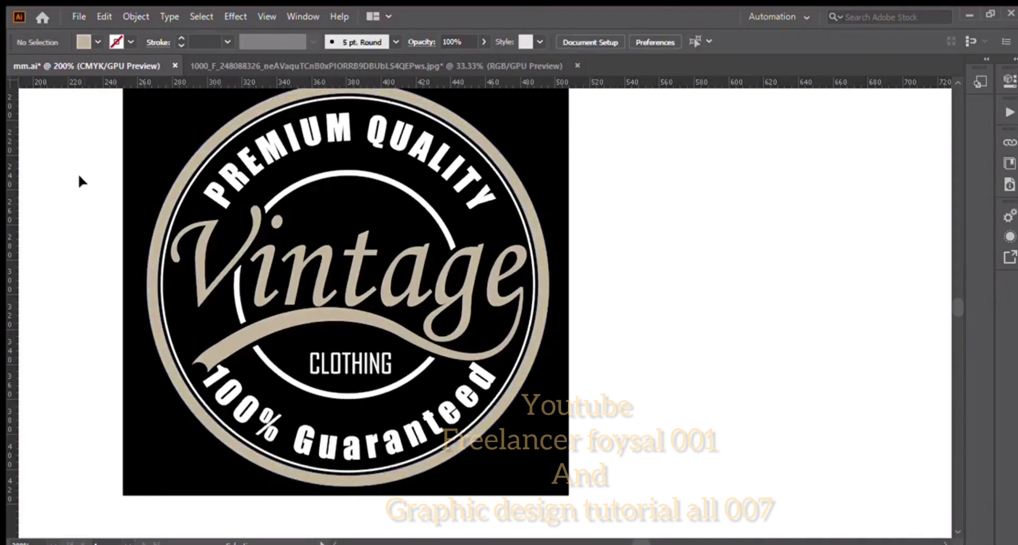
{"action": "key", "text": "ctrl+1"}
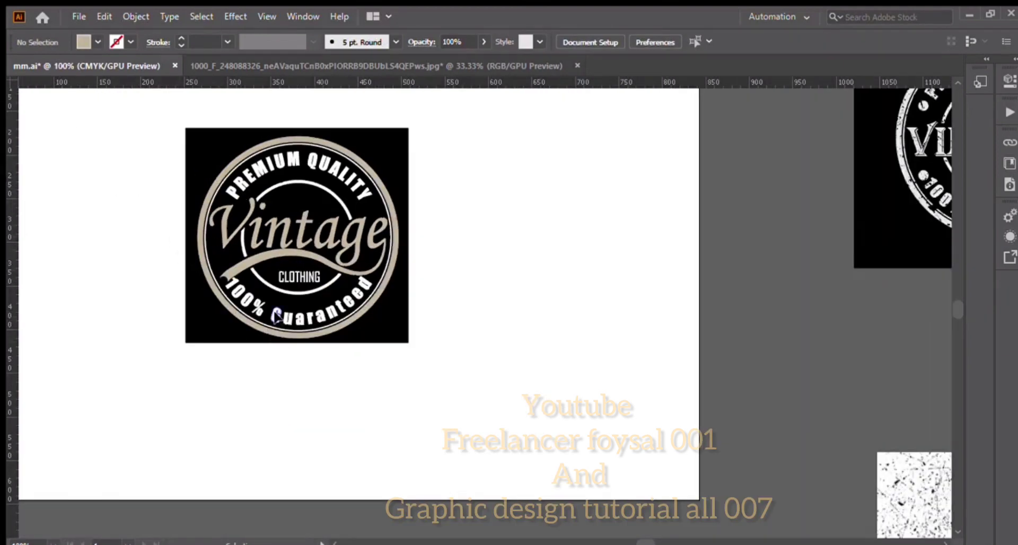
Bring the speckled texture image next to the badge and group the badge with its black background.
{"action": "key", "text": "ctrl+minus"}
{"action": "left_click_drag", "start_coordinate": [633, 378], "coordinate": [467, 280]}
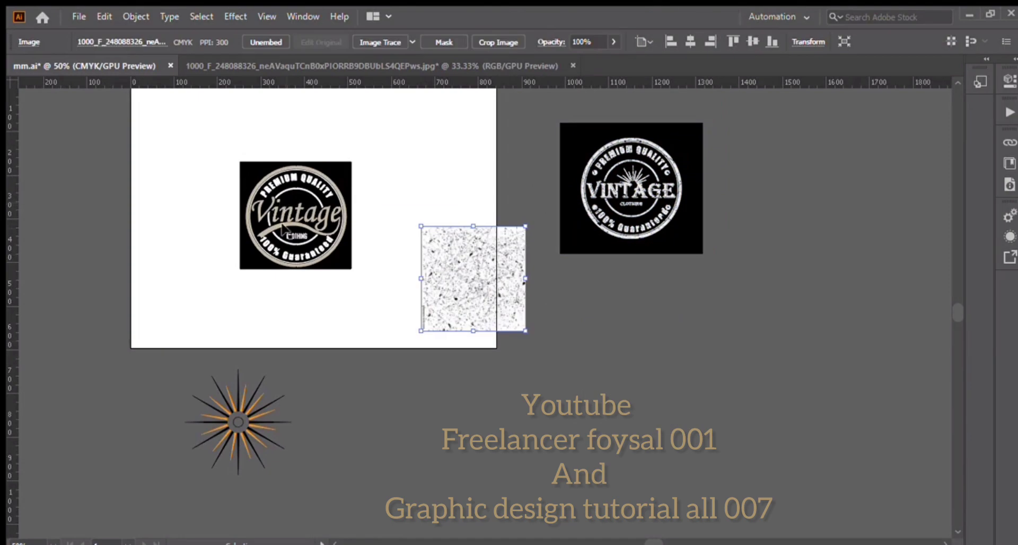
{"action": "left_click_drag", "start_coordinate": [224, 135], "coordinate": [365, 278]}
{"action": "scroll", "coordinate": [360, 358], "scroll_direction": "up", "scroll_amount": 4}
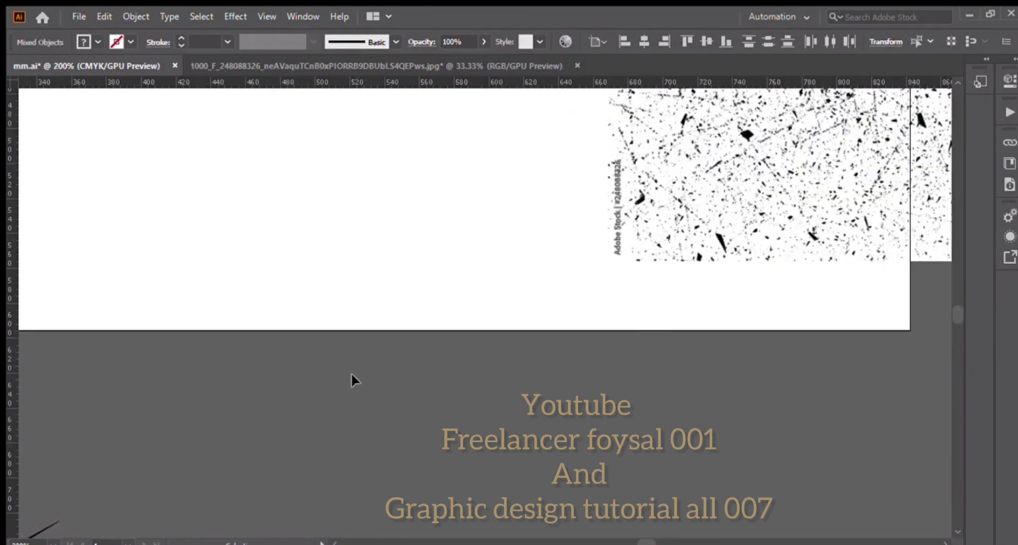
{"action": "scroll", "coordinate": [359, 387], "scroll_direction": "down", "scroll_amount": 5}
{"action": "scroll", "coordinate": [309, 166], "scroll_direction": "down", "scroll_amount": 1}
{"action": "key", "text": "ctrl+g"}
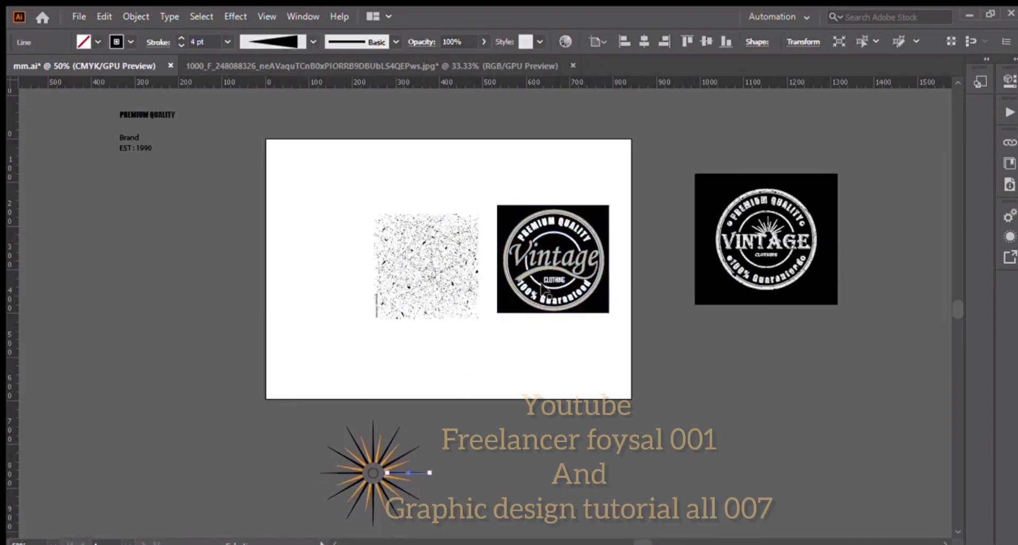
Enlarge the speckled texture in front of the badge and try it as an opacity mask.
{"action": "left_click_drag", "start_coordinate": [400, 256], "coordinate": [503, 227]}
{"action": "key", "text": "ctrl+shift+]"}
{"action": "left_click_drag", "start_coordinate": [582, 290], "coordinate": [625, 333]}
{"action": "left_click_drag", "start_coordinate": [553, 269], "coordinate": [558, 278]}
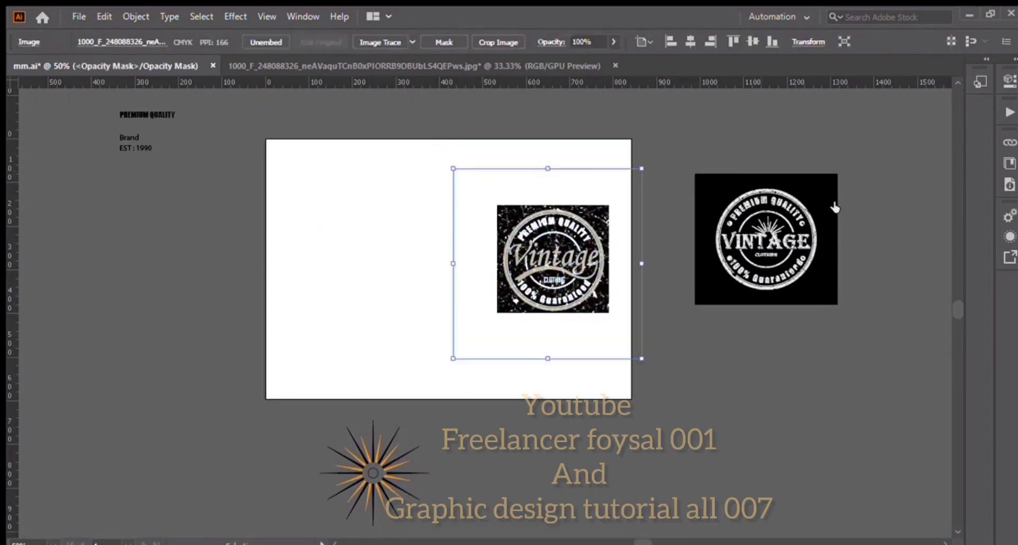
Undo the texture mask, the black background and the recolouring, back to the plain black badge.
{"action": "key", "text": "ctrl+z"}
{"action": "key", "text": "ctrl+z"}
{"action": "key", "text": "ctrl+z"}
{"action": "key", "text": "ctrl+z"}
{"action": "key", "text": "ctrl+z"}
{"action": "key", "text": "ctrl+z"}
{"action": "key", "text": "ctrl+z"}
{"action": "key", "text": "ctrl+z"}
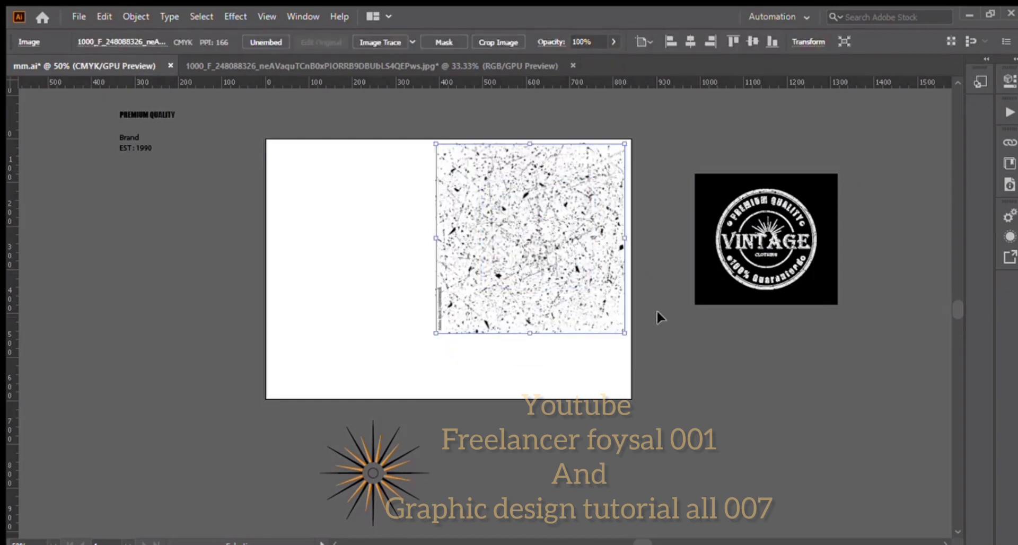
{"action": "left_click", "coordinate": [502, 207]}
{"action": "key", "text": "ctrl+z"}
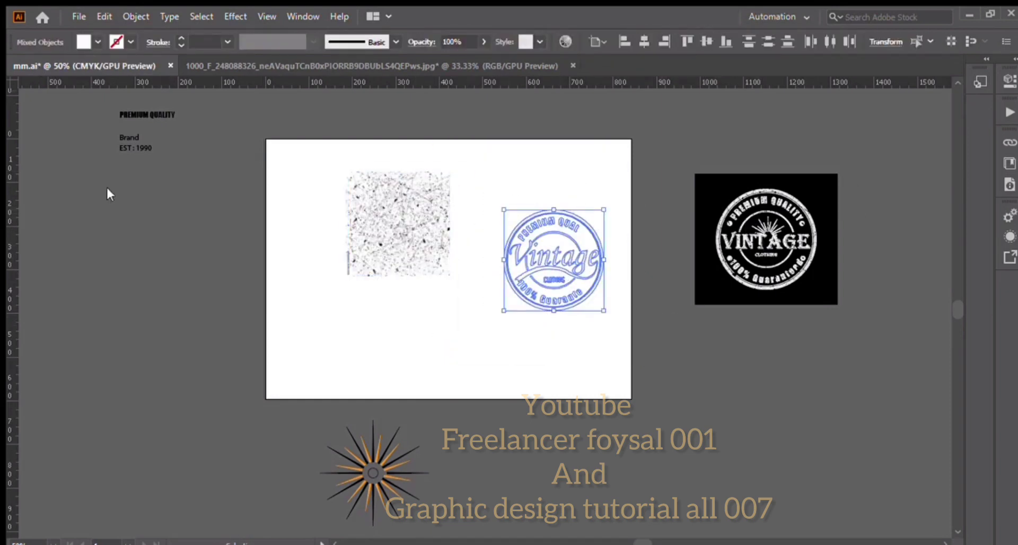
{"action": "key", "text": "ctrl+z"}
{"action": "left_click", "coordinate": [468, 298]}
Group the whole badge and move it off the artboard, beyond its left edge.
{"action": "left_click_drag", "start_coordinate": [541, 251], "coordinate": [221, 232]}
{"action": "key", "text": "ctrl+z"}
{"action": "left_click_drag", "start_coordinate": [490, 196], "coordinate": [615, 323]}
{"action": "key", "text": "ctrl+g"}
{"action": "left_click_drag", "start_coordinate": [556, 307], "coordinate": [194, 303]}
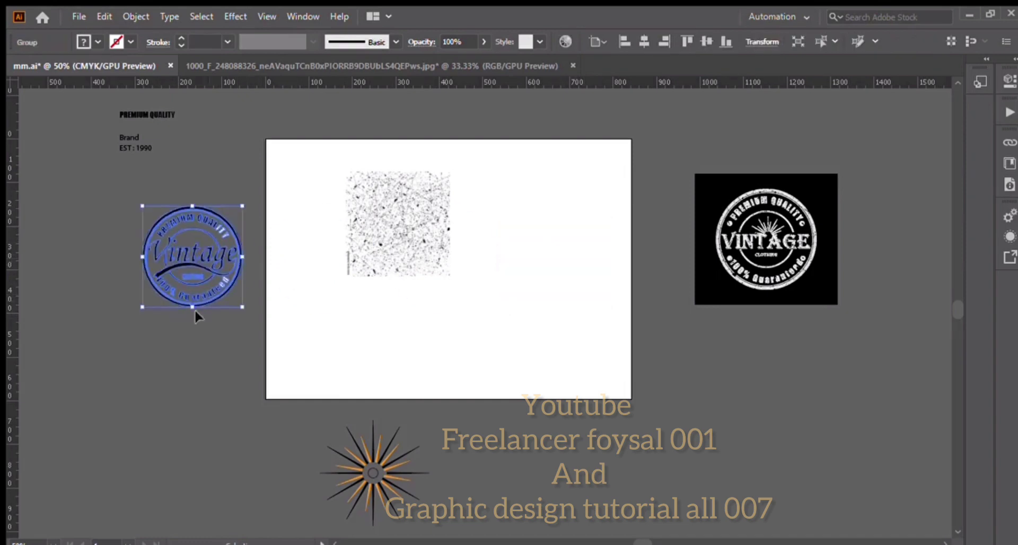
Fill the grouped badge beside the artboard black.
{"action": "left_click", "coordinate": [332, 257]}
{"action": "scroll", "coordinate": [183, 222], "scroll_direction": "up", "scroll_amount": 2}
{"action": "scroll", "coordinate": [180, 223], "scroll_direction": "down", "scroll_amount": 1}
{"action": "left_click", "coordinate": [180, 224]}
{"action": "left_click", "coordinate": [97, 42]}
{"action": "left_click", "coordinate": [41, 63]}
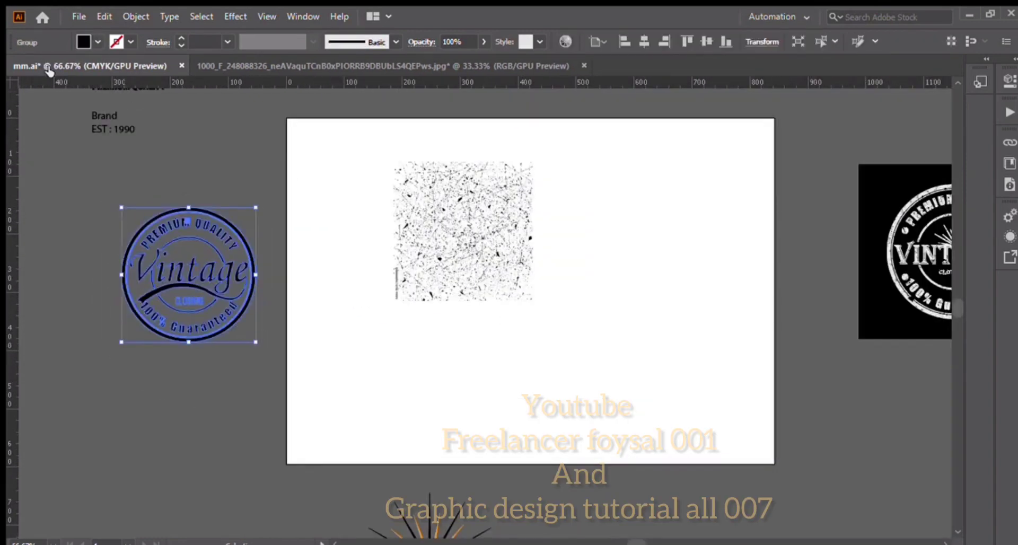
Enlarge the speckled texture over the badge until it covers it, and cut the texture.
{"action": "left_click", "coordinate": [122, 159]}
{"action": "left_click", "coordinate": [227, 280]}
{"action": "left_click", "coordinate": [289, 206]}
{"action": "left_click_drag", "start_coordinate": [480, 244], "coordinate": [200, 275]}
{"action": "left_click_drag", "start_coordinate": [255, 194], "coordinate": [273, 177]}
{"action": "left_click_drag", "start_coordinate": [202, 278], "coordinate": [202, 293]}
{"action": "key", "text": "ctrl+x"}
Create an opacity mask on the badge and paste the texture in place inside it.
{"action": "left_click", "coordinate": [206, 273]}
{"action": "double_click", "coordinate": [874, 195]}
{"action": "left_click", "coordinate": [852, 205]}
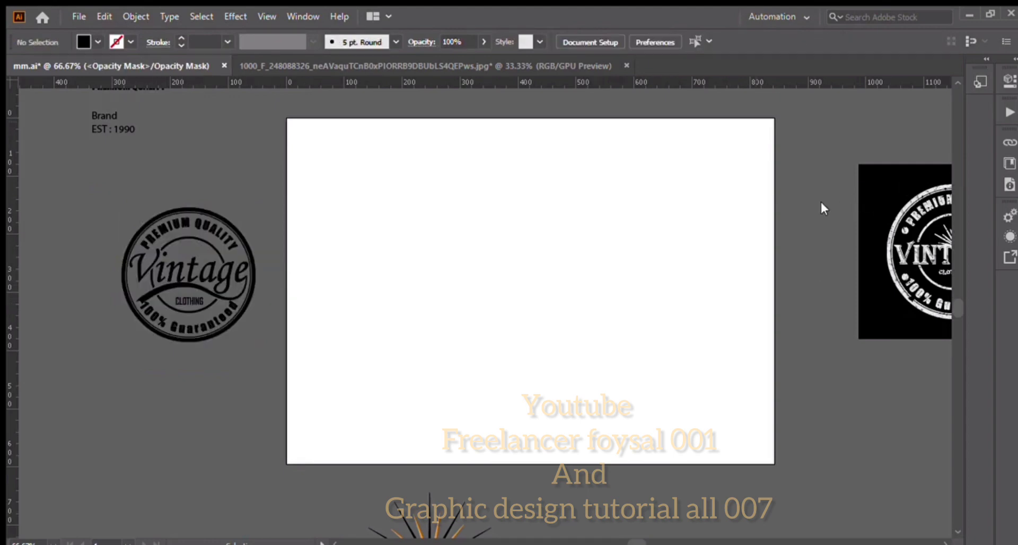
{"action": "key", "text": "ctrl+f"}
{"action": "left_click", "coordinate": [778, 216]}
{"action": "scroll", "coordinate": [163, 245], "scroll_direction": "up", "scroll_amount": 4}
{"action": "scroll", "coordinate": [161, 243], "scroll_direction": "down", "scroll_amount": 4}
{"action": "left_click", "coordinate": [199, 278]}
{"action": "scroll", "coordinate": [199, 278], "scroll_direction": "down", "scroll_amount": 3}
{"action": "left_click", "coordinate": [59, 192]}
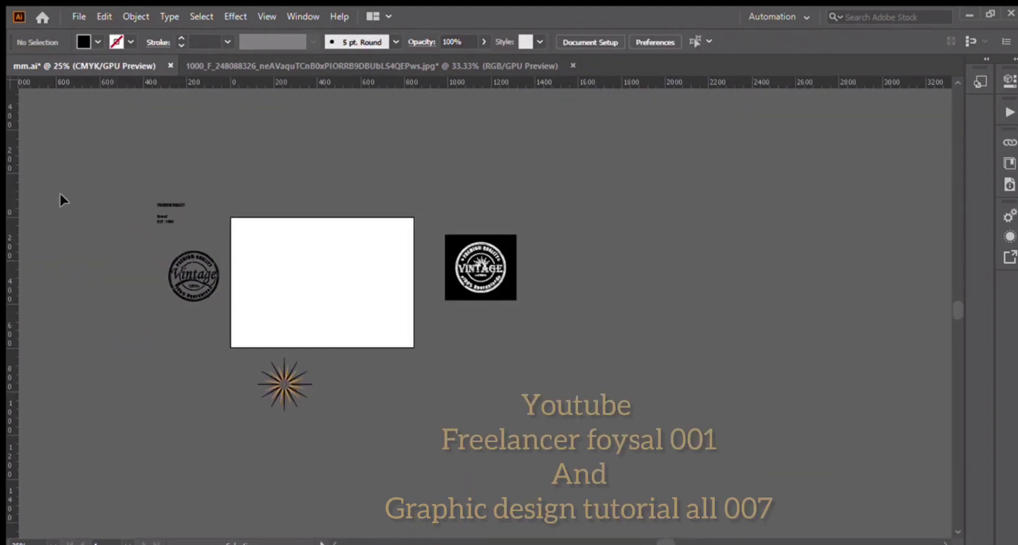
Draw a black rectangle behind the masked badge and open the fill swatches for the badge.
{"action": "key", "text": "m"}
{"action": "mouse_move", "coordinate": [158, 242]}
{"action": "left_mouse_down"}
{"action": "mouse_move", "coordinate": [212, 308]}
{"action": "mouse_move", "coordinate": [229, 308]}
{"action": "left_mouse_up"}
{"action": "key", "text": "ctrl+shift+["}
{"action": "left_click", "coordinate": [51, 208]}
{"action": "left_click", "coordinate": [195, 274]}
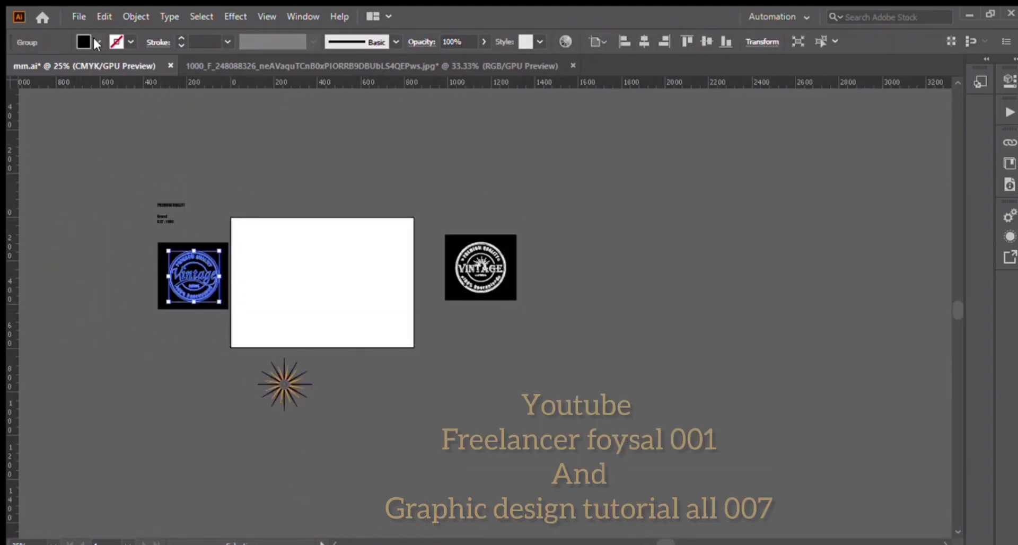
{"action": "left_click", "coordinate": [98, 42]}
{"action": "left_click", "coordinate": [97, 231]}
Ungroup the masked badge artwork.
{"action": "scroll", "coordinate": [188, 267], "scroll_direction": "up", "scroll_amount": 5}
{"action": "scroll", "coordinate": [205, 287], "scroll_direction": "down", "scroll_amount": 1}
{"action": "left_click", "coordinate": [188, 228]}
{"action": "key", "text": "ctrl+shift+g"}
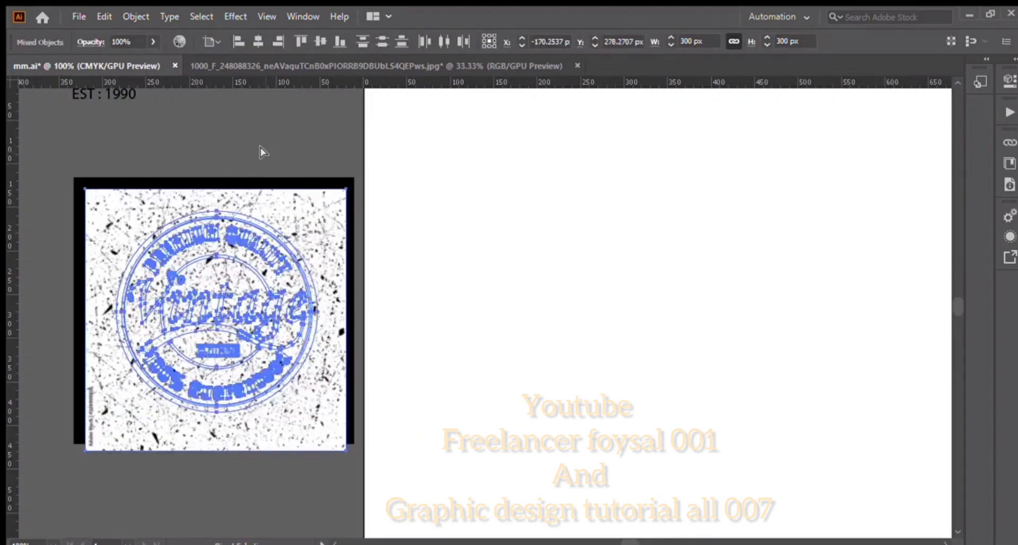
Undo the ungrouping, the black rectangle and the badge's texture mask.
{"action": "key", "text": "ctrl+z"}
{"action": "key", "text": "ctrl+z"}
{"action": "key", "text": "ctrl+z"}
{"action": "key", "text": "ctrl+z"}
{"action": "scroll", "coordinate": [275, 154], "scroll_direction": "down", "scroll_amount": 3}
{"action": "key", "text": "ctrl+z"}
{"action": "scroll", "coordinate": [434, 243], "scroll_direction": "down", "scroll_amount": 2}
{"action": "key", "text": "ctrl+z"}
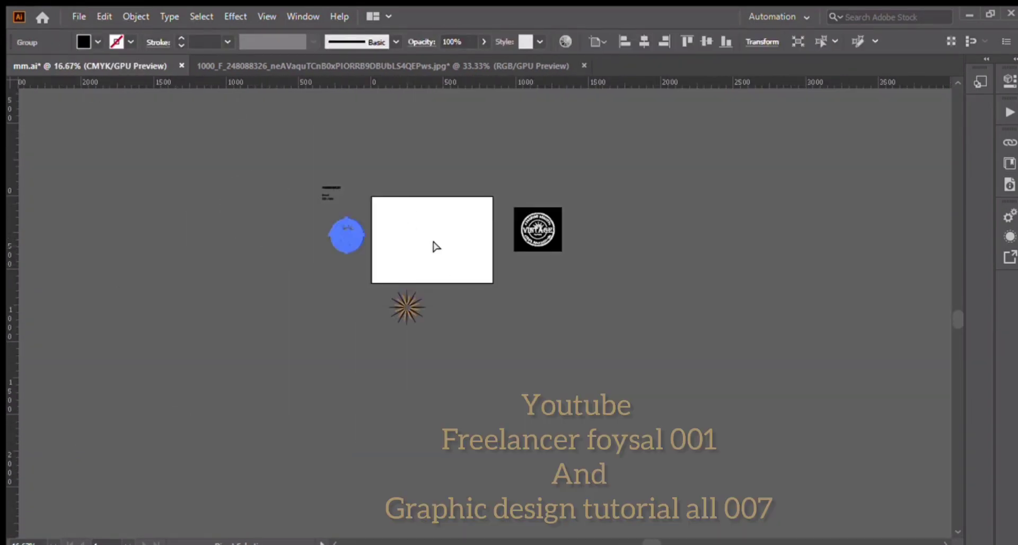
Ungroup the black badge into its separate parts.
{"action": "left_click", "coordinate": [431, 249]}
{"action": "scroll", "coordinate": [354, 226], "scroll_direction": "up", "scroll_amount": 5}
{"action": "left_click", "coordinate": [350, 227]}
{"action": "key", "text": "ctrl+shift+g"}
{"action": "left_click", "coordinate": [182, 304]}
Fill the Vintage lettering, including its letter i, and the swash tan.
{"action": "left_click", "coordinate": [275, 271]}
{"action": "left_click", "coordinate": [248, 265], "text": "shift"}
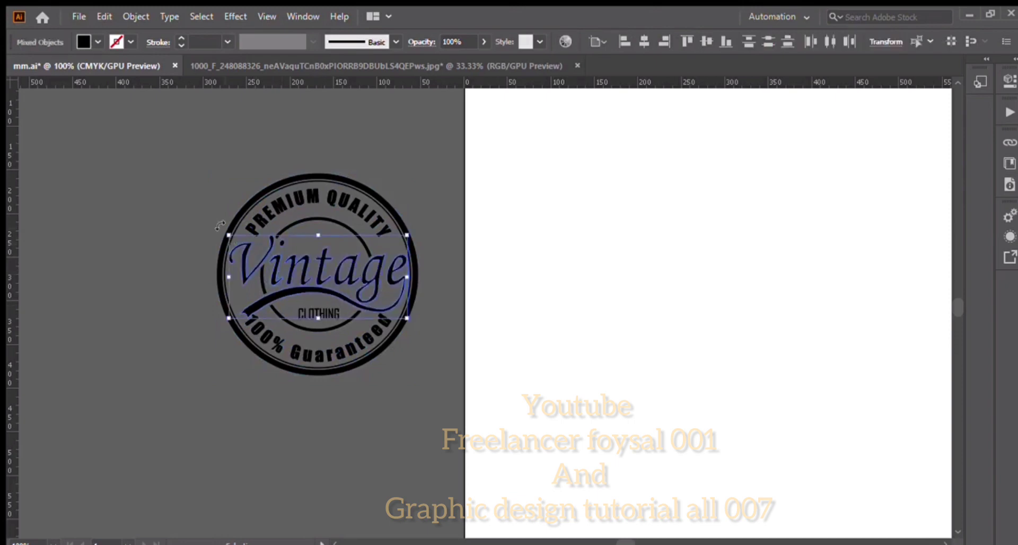
{"action": "left_click", "coordinate": [98, 42]}
{"action": "left_click", "coordinate": [101, 90]}
{"action": "left_click", "coordinate": [99, 204]}
{"action": "scroll", "coordinate": [366, 221], "scroll_direction": "down", "scroll_amount": 1}
{"action": "scroll", "coordinate": [370, 202], "scroll_direction": "up", "scroll_amount": 2}
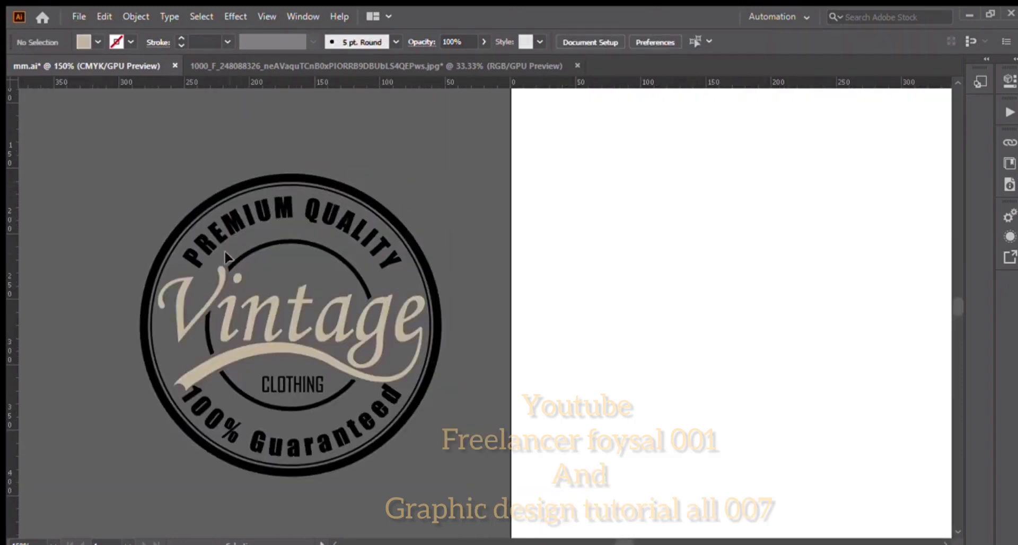
Try to move the selected badge parts onto the artboard.
{"action": "scroll", "coordinate": [319, 218], "scroll_direction": "down", "scroll_amount": 1}
{"action": "left_click", "coordinate": [287, 367]}
{"action": "left_click", "coordinate": [275, 283]}
{"action": "key", "text": "ctrl+a"}
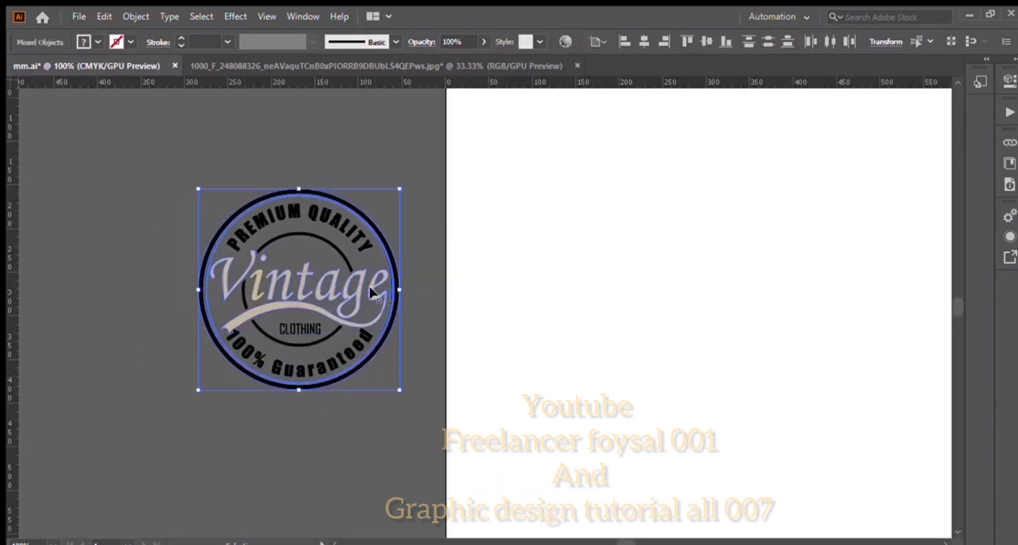
{"action": "left_click_drag", "start_coordinate": [371, 290], "coordinate": [548, 281]}
{"action": "key", "text": "ctrl+z"}
{"action": "left_click", "coordinate": [285, 128]}
Move the tan Vintage lettering and its swash out of the badge, across the artboard's left edge.
{"action": "left_click", "coordinate": [257, 285]}
{"action": "left_click", "coordinate": [234, 278], "text": "shift"}
{"action": "left_click", "coordinate": [277, 286], "text": "shift"}
{"action": "left_click", "coordinate": [297, 305], "text": "shift"}
{"action": "left_click_drag", "start_coordinate": [305, 305], "coordinate": [513, 310]}
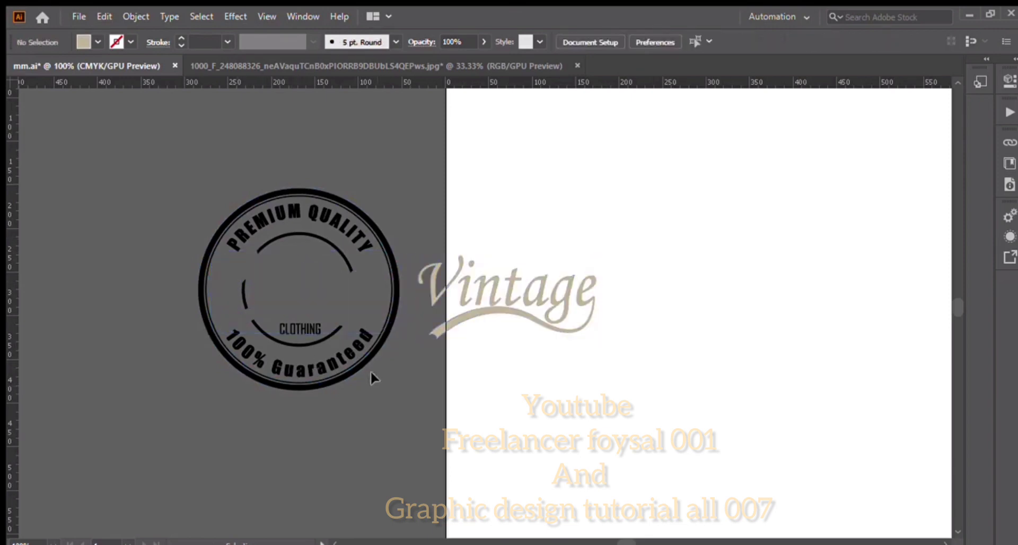
Fill the remaining badge artwork white and move the Vintage lettering back into the badge.
{"action": "left_click_drag", "start_coordinate": [372, 373], "coordinate": [212, 196]}
{"action": "left_click", "coordinate": [99, 42]}
{"action": "left_click", "coordinate": [51, 69]}
{"action": "left_click", "coordinate": [92, 197]}
{"action": "left_click_drag", "start_coordinate": [458, 287], "coordinate": [269, 275]}
{"action": "left_click", "coordinate": [147, 249]}
Group all of the badge's artwork together with the Vintage lettering.
{"action": "scroll", "coordinate": [147, 249], "scroll_direction": "down", "scroll_amount": 2}
{"action": "left_click_drag", "start_coordinate": [159, 330], "coordinate": [285, 210]}
{"action": "key", "text": "ctrl+g"}
Draw a black-filled rectangle around the grouped badge and send it to the back.
{"action": "key", "text": "m"}
{"action": "left_click_drag", "start_coordinate": [154, 210], "coordinate": [296, 334]}
{"action": "key", "text": "v"}
{"action": "left_click", "coordinate": [99, 42]}
{"action": "left_click", "coordinate": [63, 69]}
{"action": "key", "text": "ctrl+shift+bracketleft"}
{"action": "scroll", "coordinate": [86, 206], "scroll_direction": "down", "scroll_amount": 1}
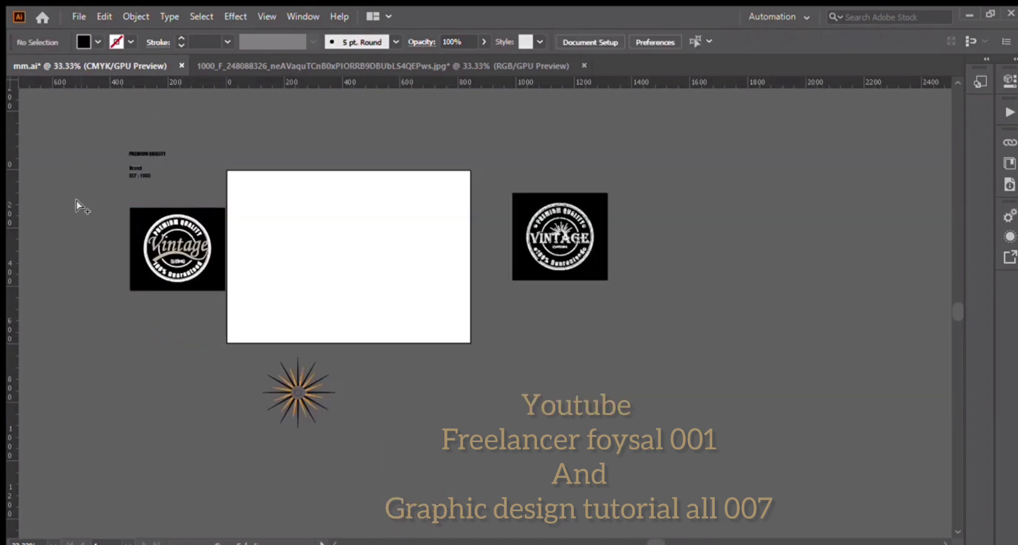
Move the script Vintage badge onto the artboard's left half and delete the starburst and the leftover text lying outside the artboard.
{"action": "left_click_drag", "start_coordinate": [76, 201], "coordinate": [222, 294]}
{"action": "left_click_drag", "start_coordinate": [182, 251], "coordinate": [292, 249]}
{"action": "left_click_drag", "start_coordinate": [340, 432], "coordinate": [225, 299]}
{"action": "key", "text": "Delete"}
{"action": "left_click_drag", "start_coordinate": [118, 142], "coordinate": [207, 182]}
{"action": "key", "text": "Delete"}
{"action": "scroll", "coordinate": [208, 183], "scroll_direction": "up", "scroll_amount": 1}
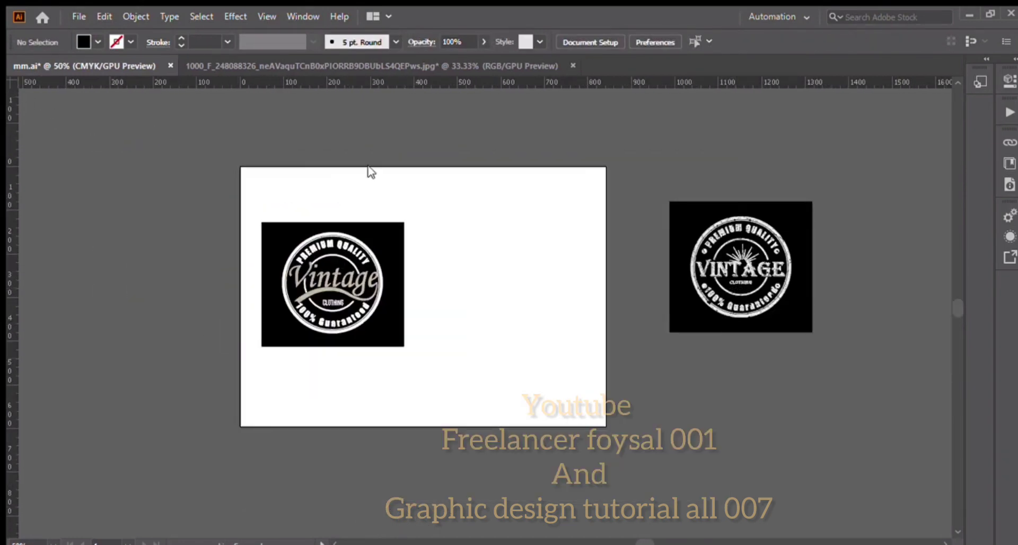
Move the distressed Vintage badge onto the artboard and shift the script badge toward it, placing the two side by side.
{"action": "left_click_drag", "start_coordinate": [741, 267], "coordinate": [510, 288]}
{"action": "left_click", "coordinate": [214, 269]}
{"action": "scroll", "coordinate": [392, 228], "scroll_direction": "up", "scroll_amount": 1}
{"action": "left_click_drag", "start_coordinate": [316, 304], "coordinate": [351, 307]}
{"action": "left_click", "coordinate": [131, 296]}
{"action": "scroll", "coordinate": [138, 299], "scroll_direction": "up", "scroll_amount": 1}
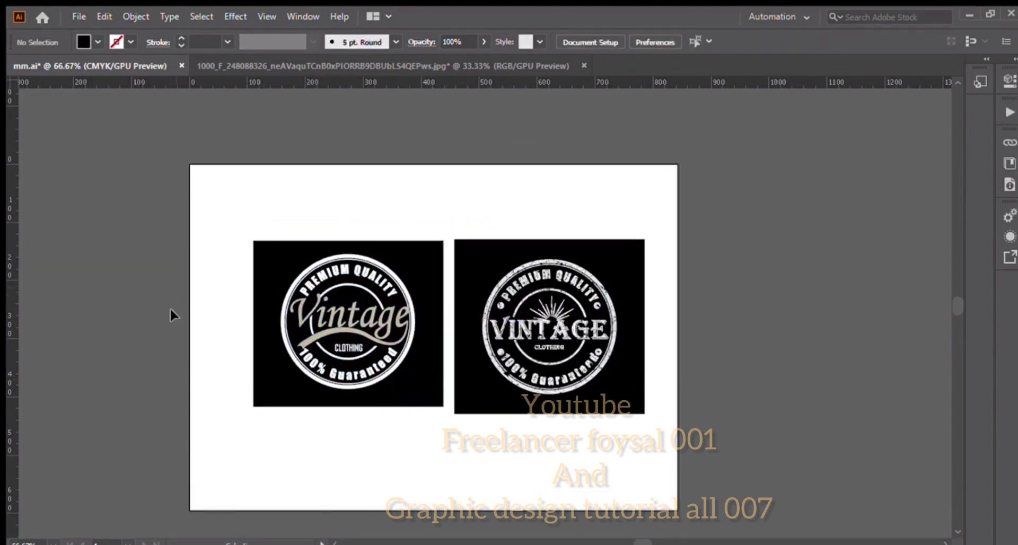
Stretch the script badge slightly upward so its top edge lies about level with the distressed badge's.
{"action": "left_click", "coordinate": [608, 366]}
{"action": "left_click", "coordinate": [870, 361]}
{"action": "scroll", "coordinate": [870, 360], "scroll_direction": "down", "scroll_amount": 2}
{"action": "left_click", "coordinate": [385, 212]}
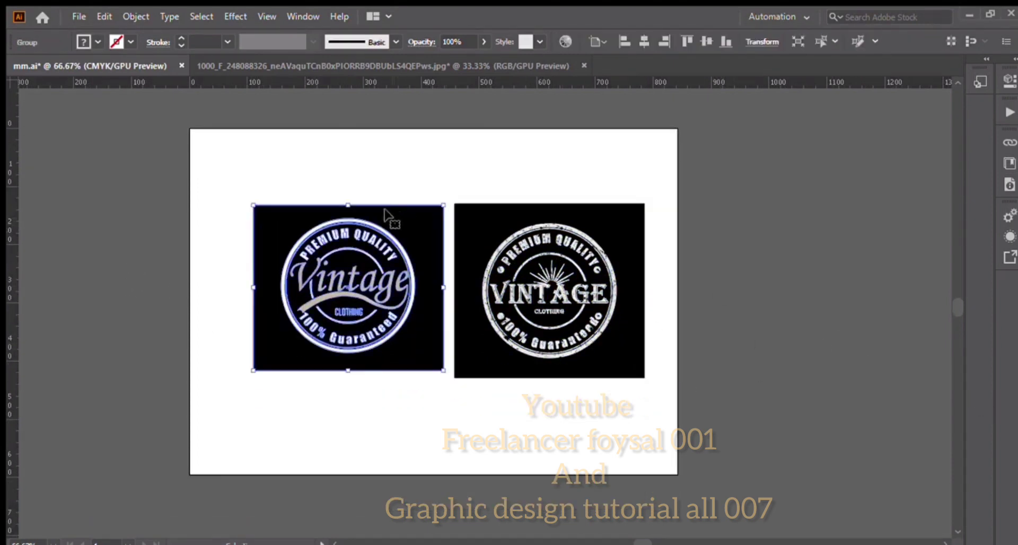
{"action": "left_click_drag", "start_coordinate": [348, 205], "coordinate": [348, 202]}
{"action": "left_click_drag", "start_coordinate": [348, 370], "coordinate": [348, 376]}
{"action": "left_click_drag", "start_coordinate": [350, 344], "coordinate": [353, 347]}
{"action": "left_click", "coordinate": [208, 303]}
{"action": "key", "text": "ctrl+z"}
{"action": "key", "text": "ctrl+z"}
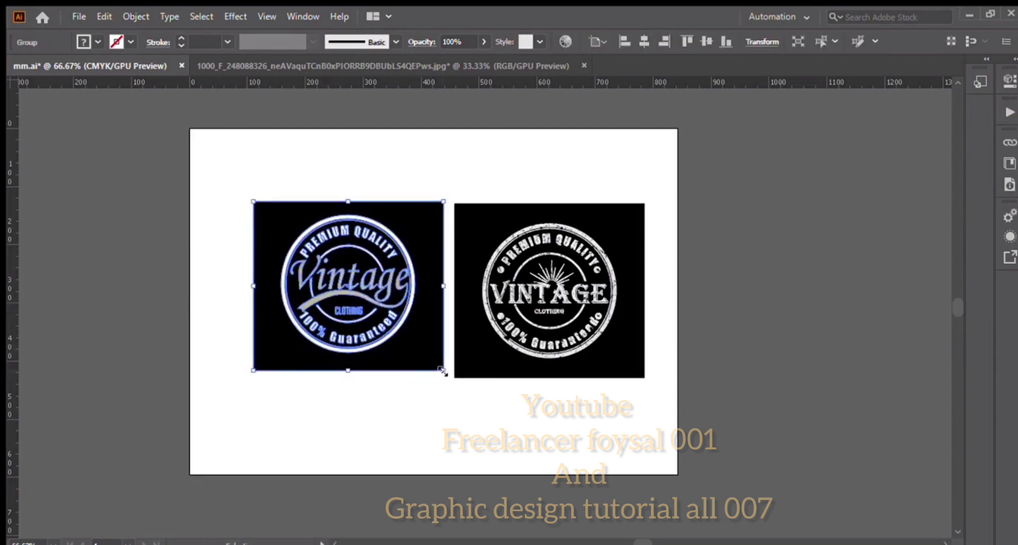
Enlarge the script badge slightly from its lower-right corner and nudge it downward beside the distressed badge.
{"action": "left_click_drag", "start_coordinate": [444, 371], "coordinate": [449, 376]}
{"action": "left_click_drag", "start_coordinate": [351, 361], "coordinate": [350, 367]}
{"action": "left_click", "coordinate": [388, 408]}
Stretch the distressed badge's top and bottom edges outward to match the script badge's height.
{"action": "scroll", "coordinate": [388, 270], "scroll_direction": "up", "scroll_amount": 2}
{"action": "scroll", "coordinate": [389, 270], "scroll_direction": "down", "scroll_amount": 1}
{"action": "left_click", "coordinate": [594, 186]}
{"action": "left_click_drag", "start_coordinate": [630, 171], "coordinate": [630, 168]}
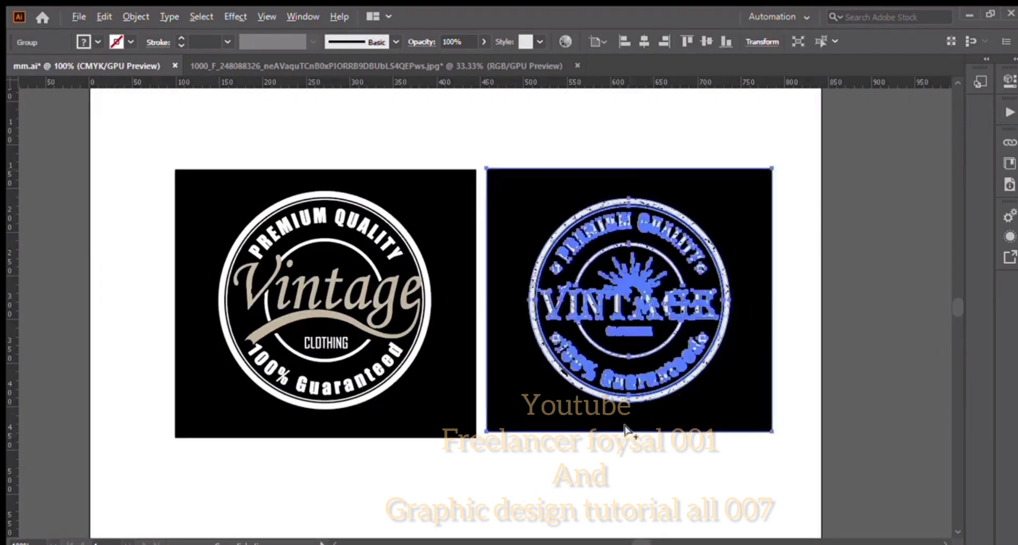
{"action": "scroll", "coordinate": [625, 429], "scroll_direction": "up", "scroll_amount": 1}
{"action": "left_click_drag", "start_coordinate": [629, 433], "coordinate": [633, 443]}
{"action": "scroll", "coordinate": [461, 321], "scroll_direction": "down", "scroll_amount": 3}
{"action": "left_click", "coordinate": [120, 241]}
{"action": "scroll", "coordinate": [120, 240], "scroll_direction": "down", "scroll_amount": 2}
{"action": "left_click_drag", "start_coordinate": [273, 181], "coordinate": [605, 329]}
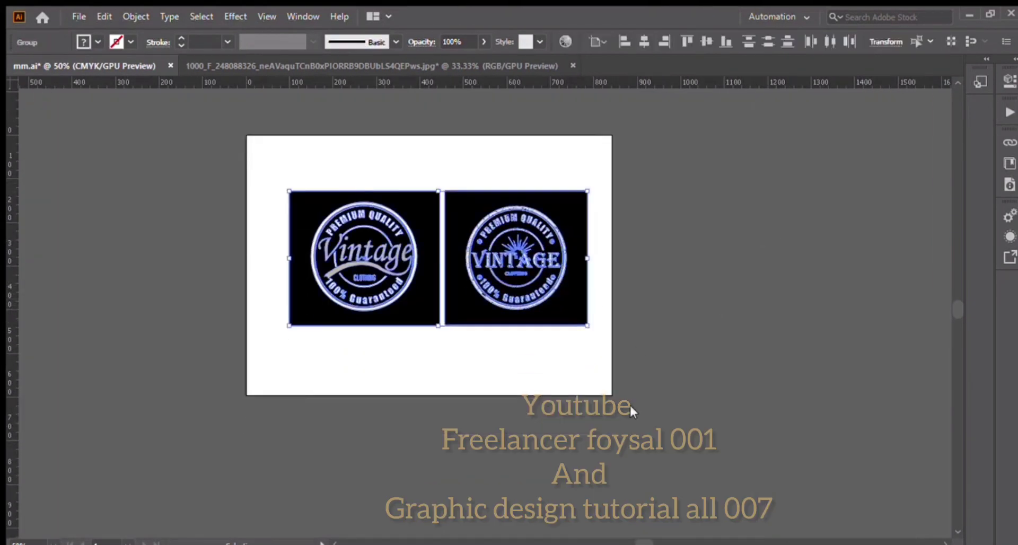
{"action": "left_click", "coordinate": [631, 411]}
{"action": "scroll", "coordinate": [632, 412], "scroll_direction": "up", "scroll_amount": 1}
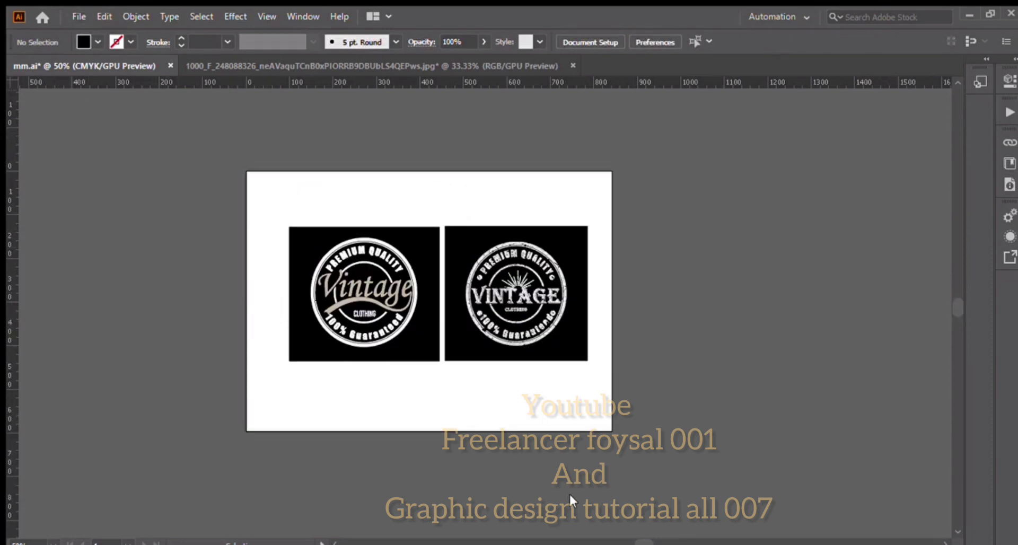